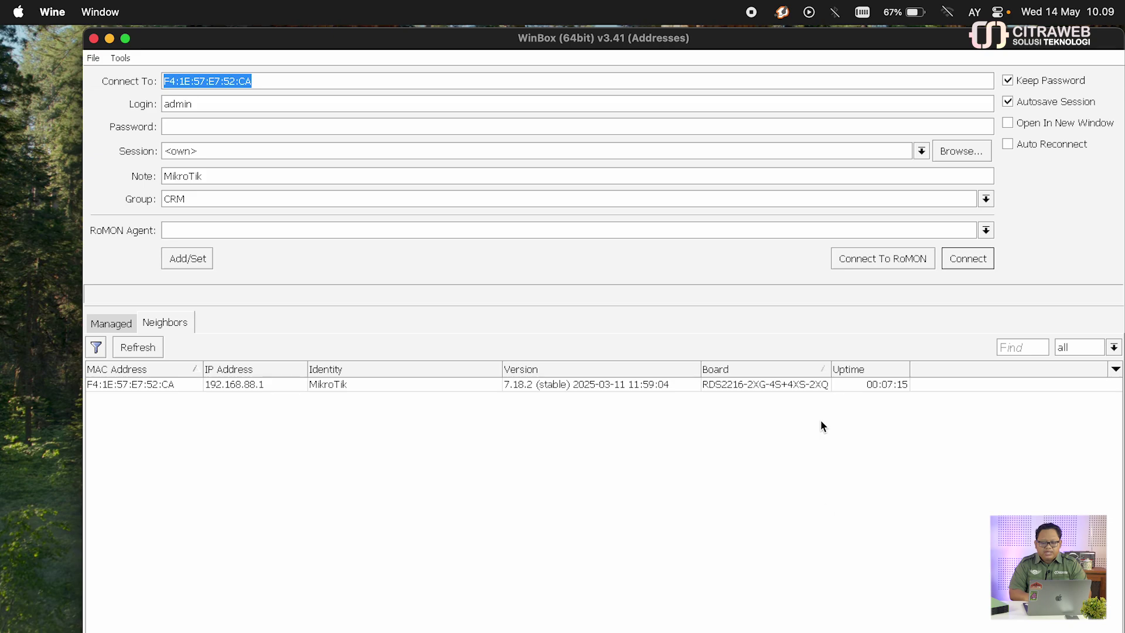
Refresh the neighbor list and connect to the discovered RDS2216 router by its MAC address as admin.
click(168, 322)
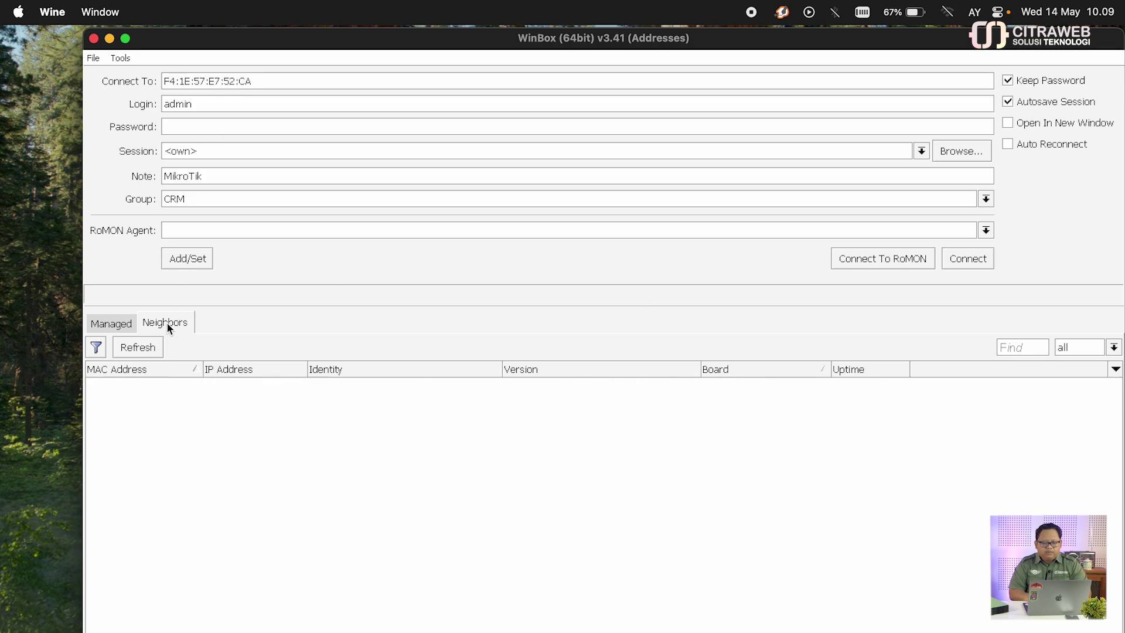
click(151, 349)
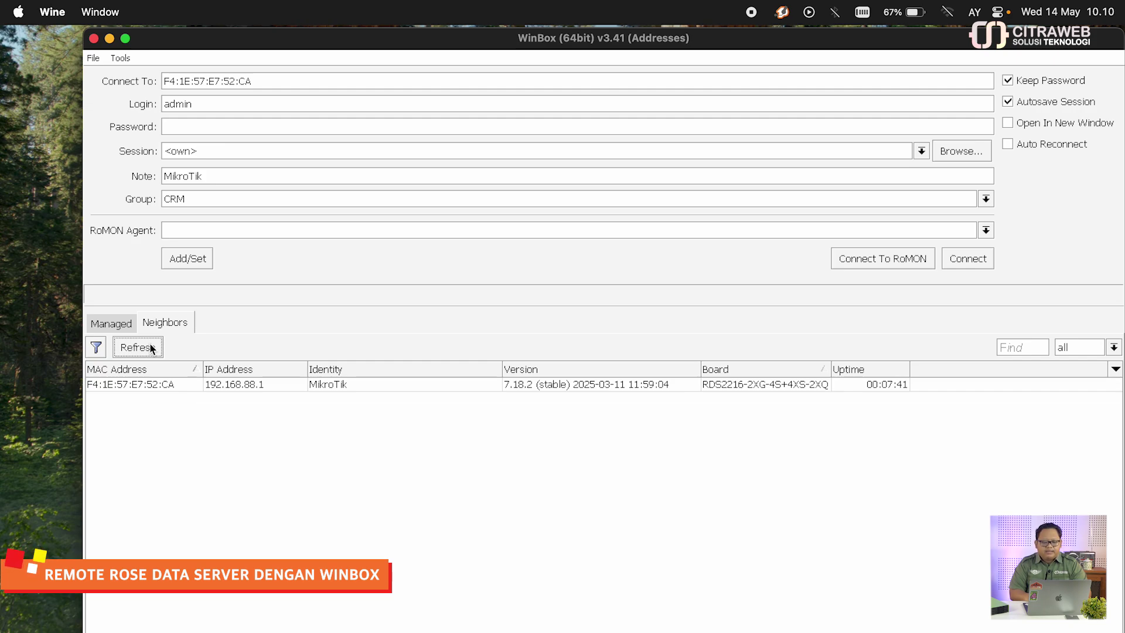
click(171, 389)
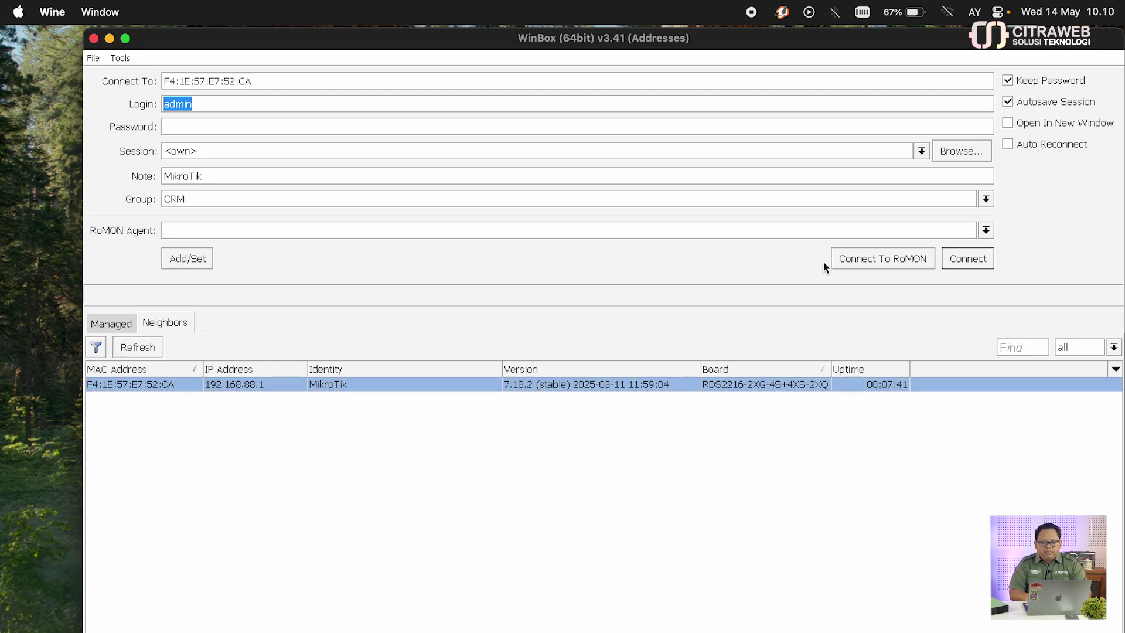
click(979, 262)
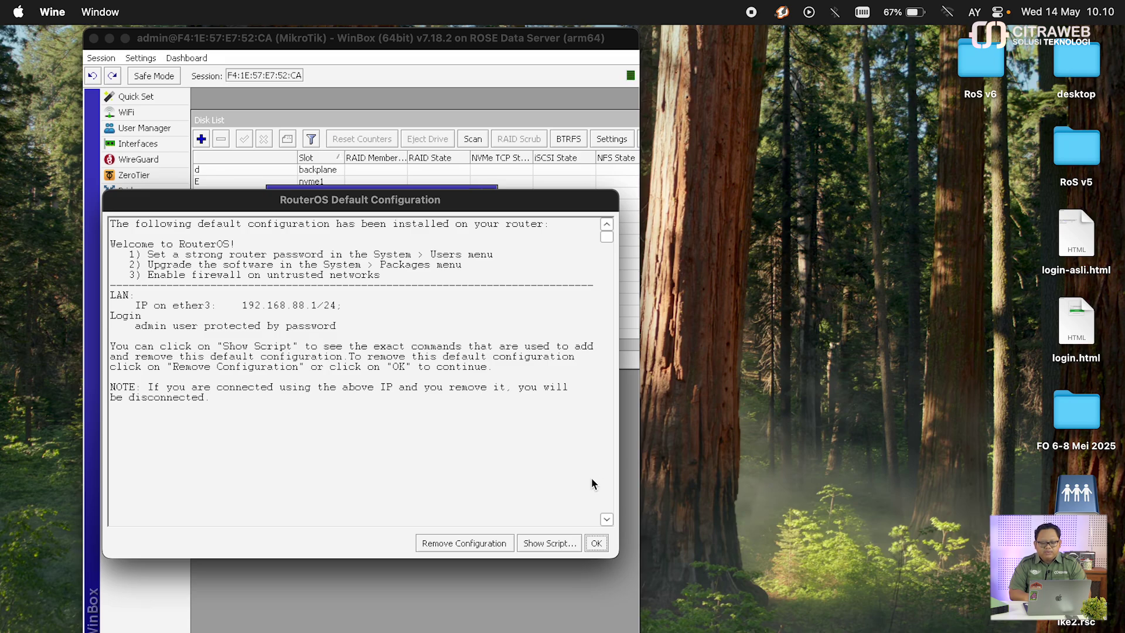
Remove the router's default configuration and dismiss the password change dialog without setting a password.
click(492, 545)
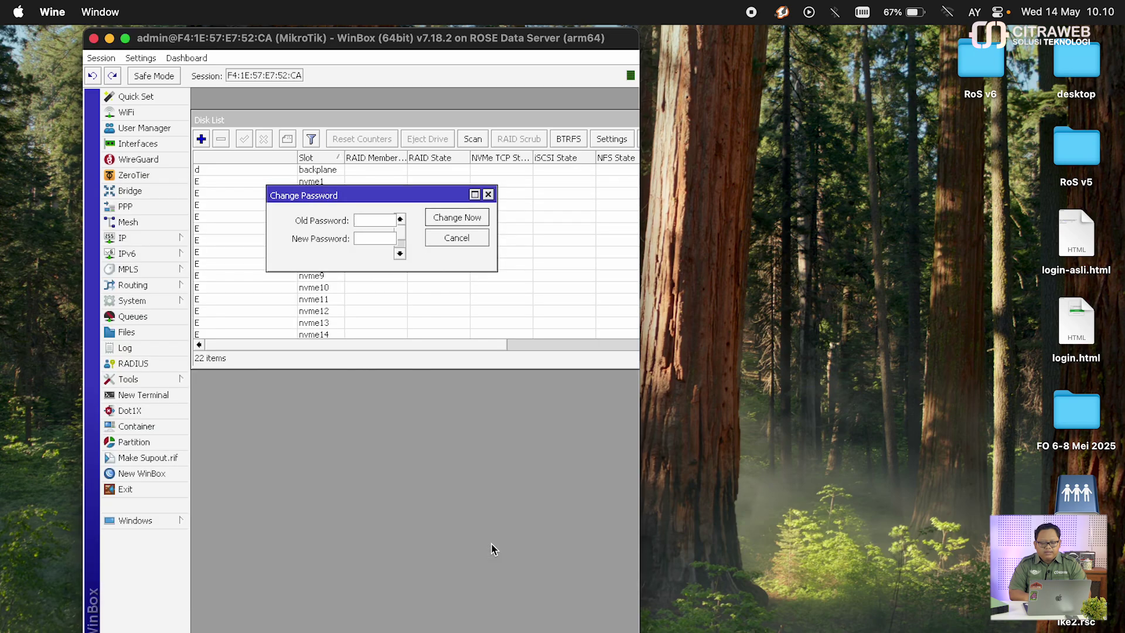
click(488, 194)
Maximize the router session window and enlarge its interface by one zoom level.
double_click(558, 31)
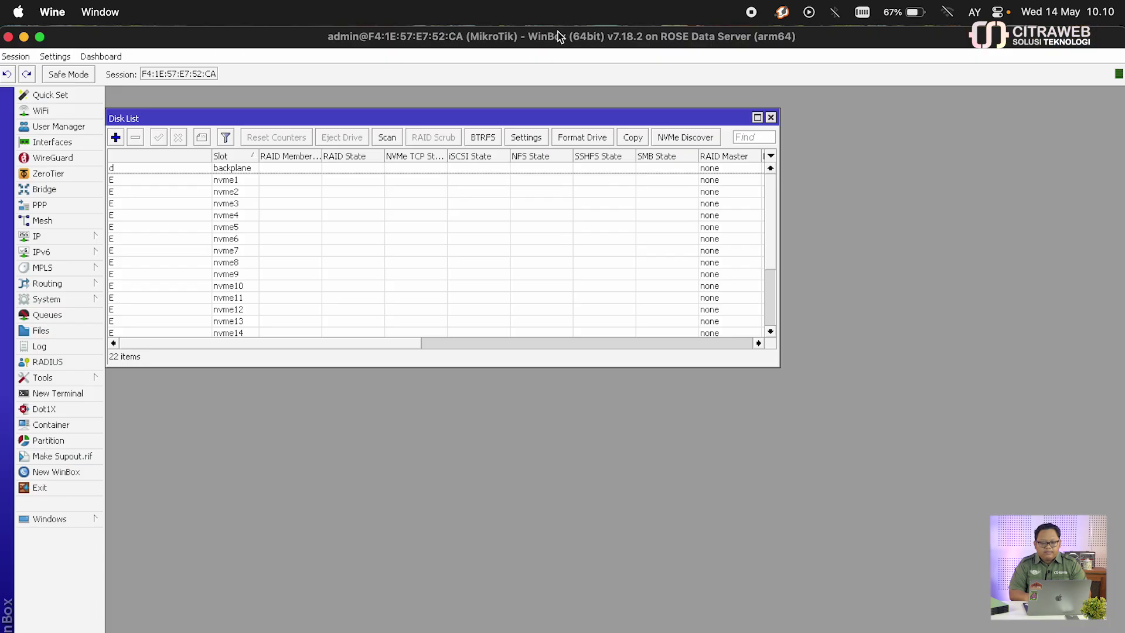
click(62, 59)
click(70, 107)
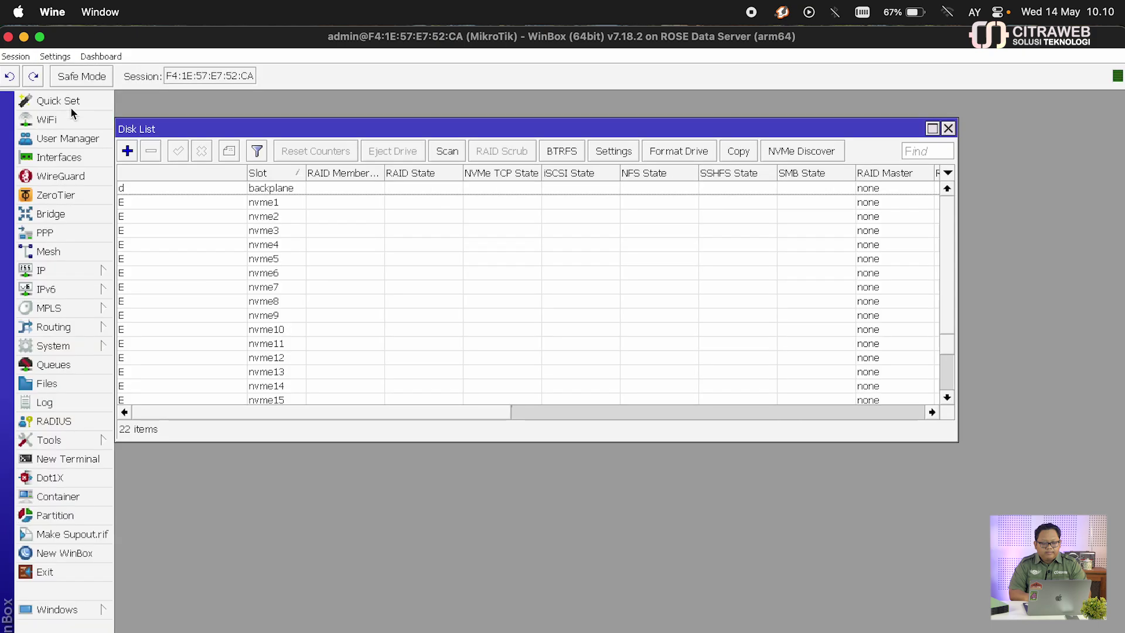
click(54, 55)
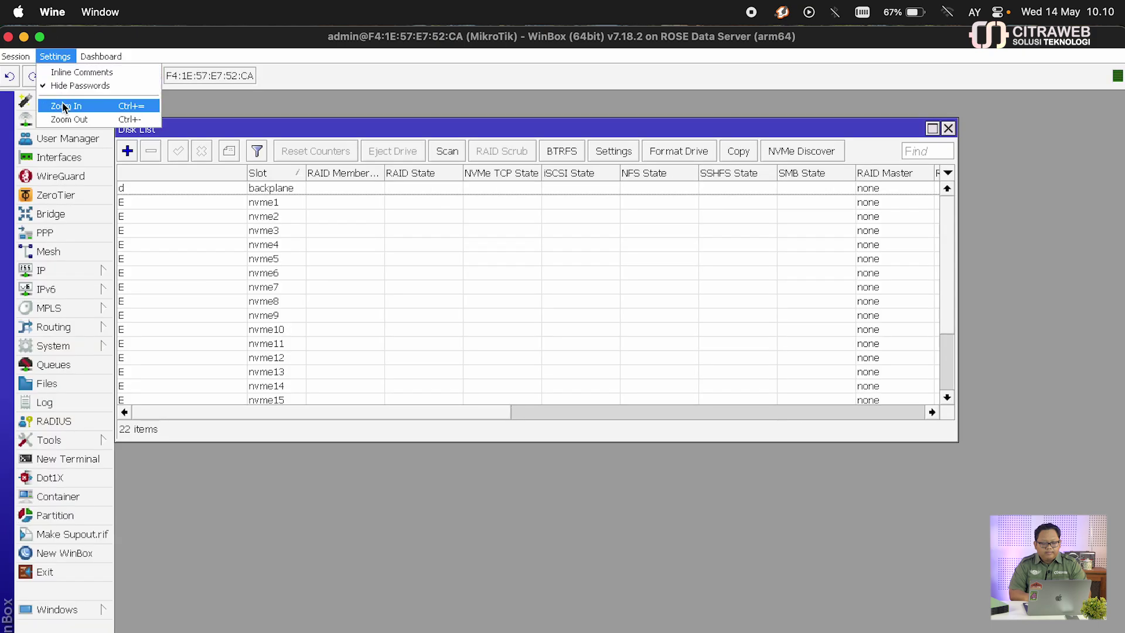
click(63, 107)
click(63, 58)
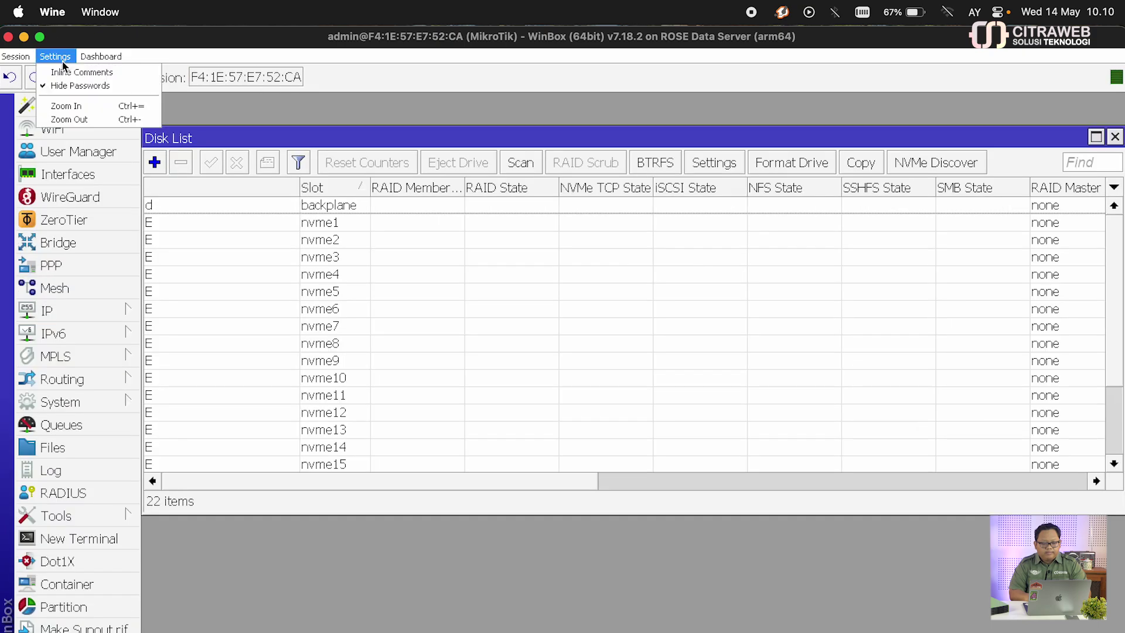
click(66, 117)
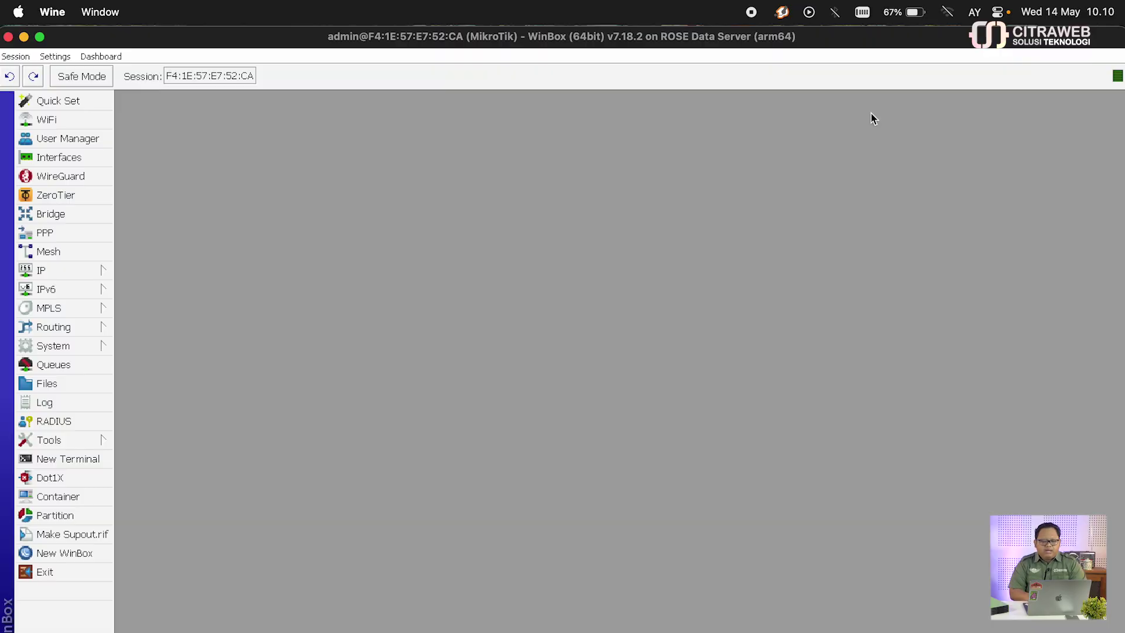
Open the router's package list, check the rose-storage package, and close the list.
click(83, 344)
click(185, 494)
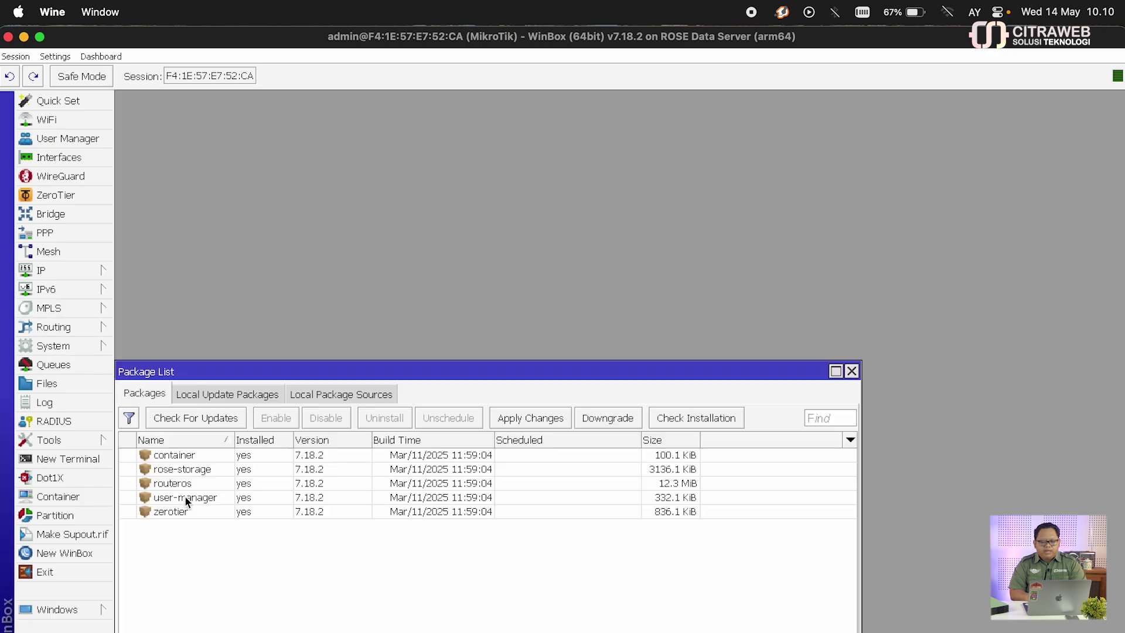
drag(312, 371, 357, 111)
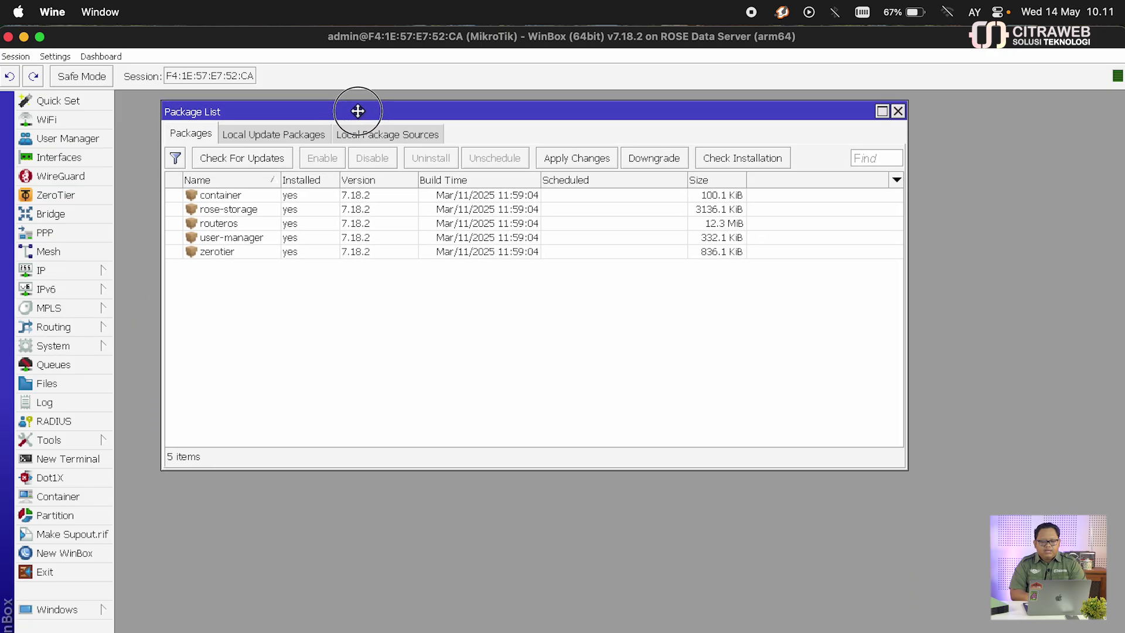
click(241, 210)
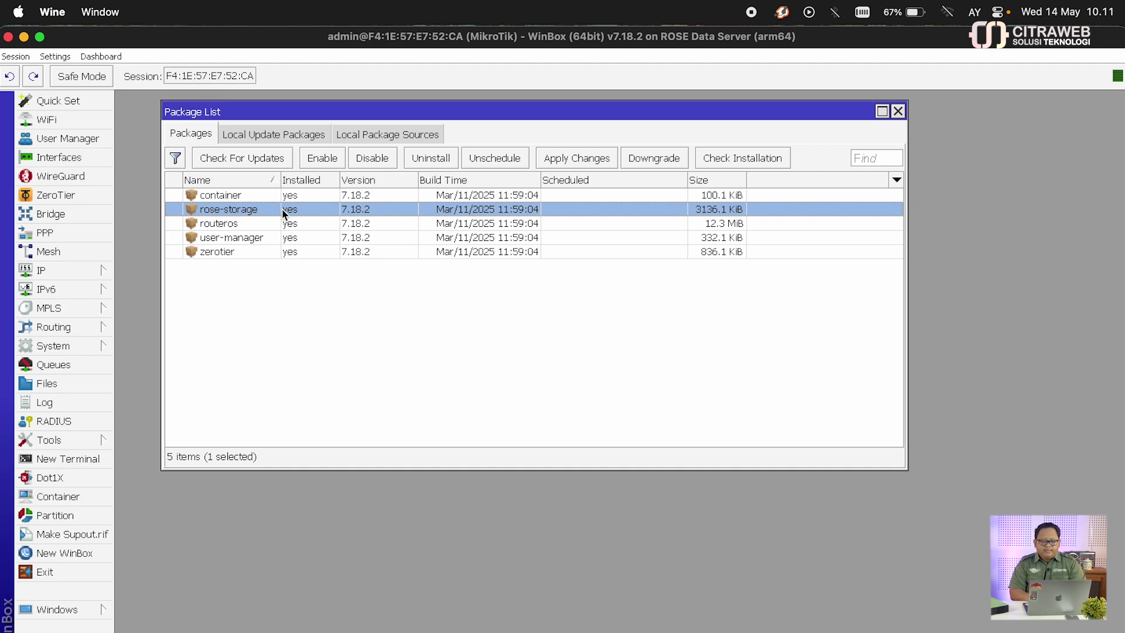
click(898, 111)
Open the system disk list and examine the status flags of the nvme18, nvme19 and nvme20 slots.
click(99, 346)
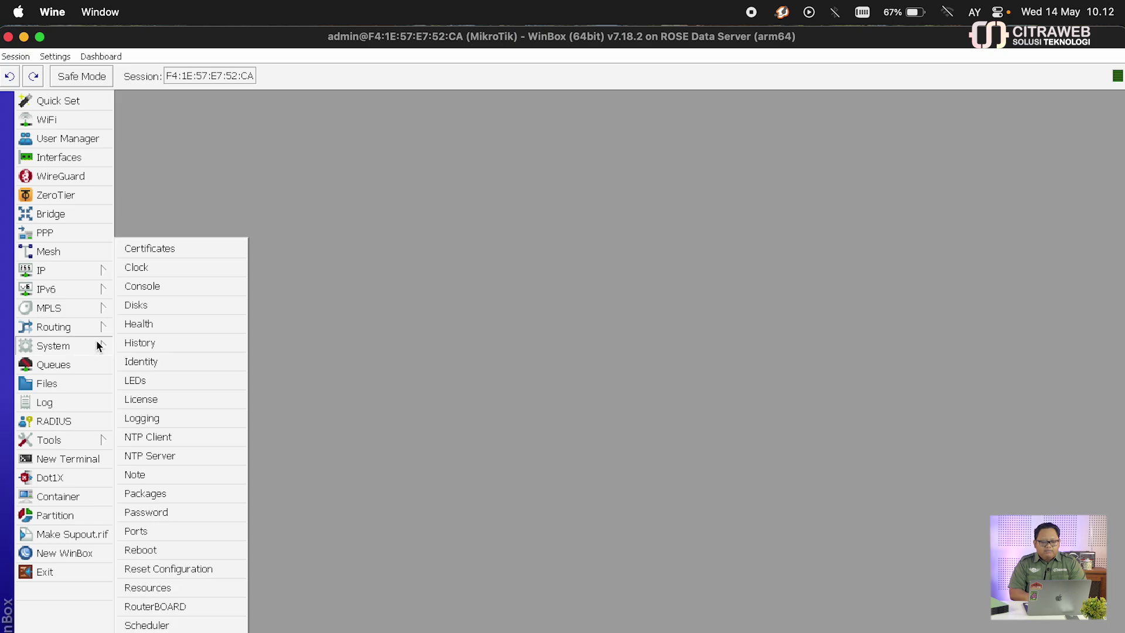
click(162, 305)
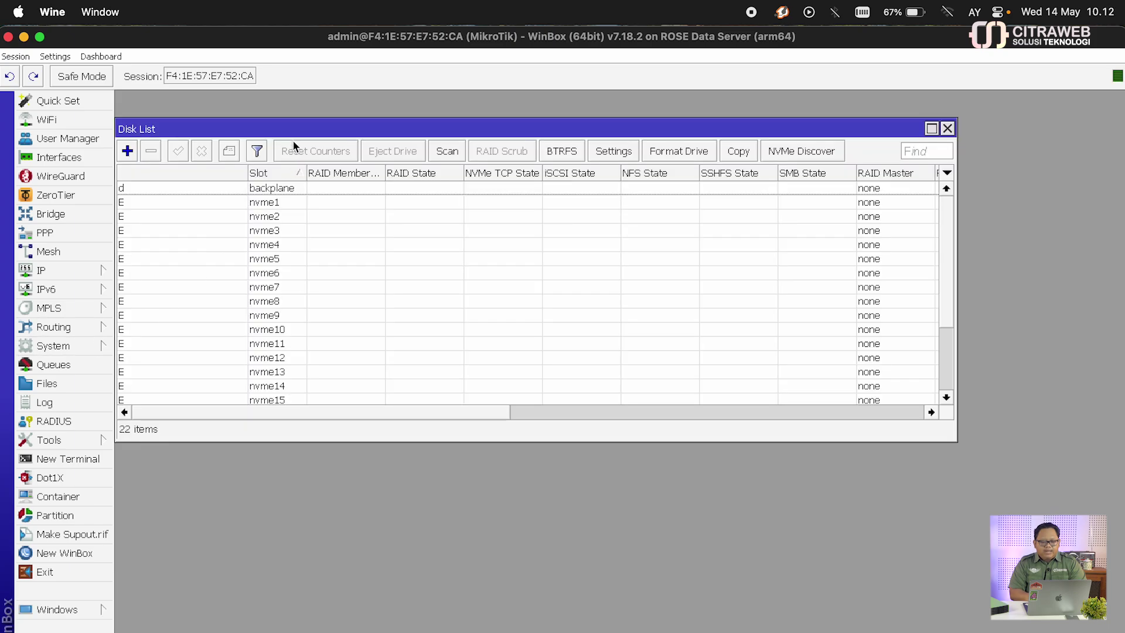
drag(295, 134, 312, 116)
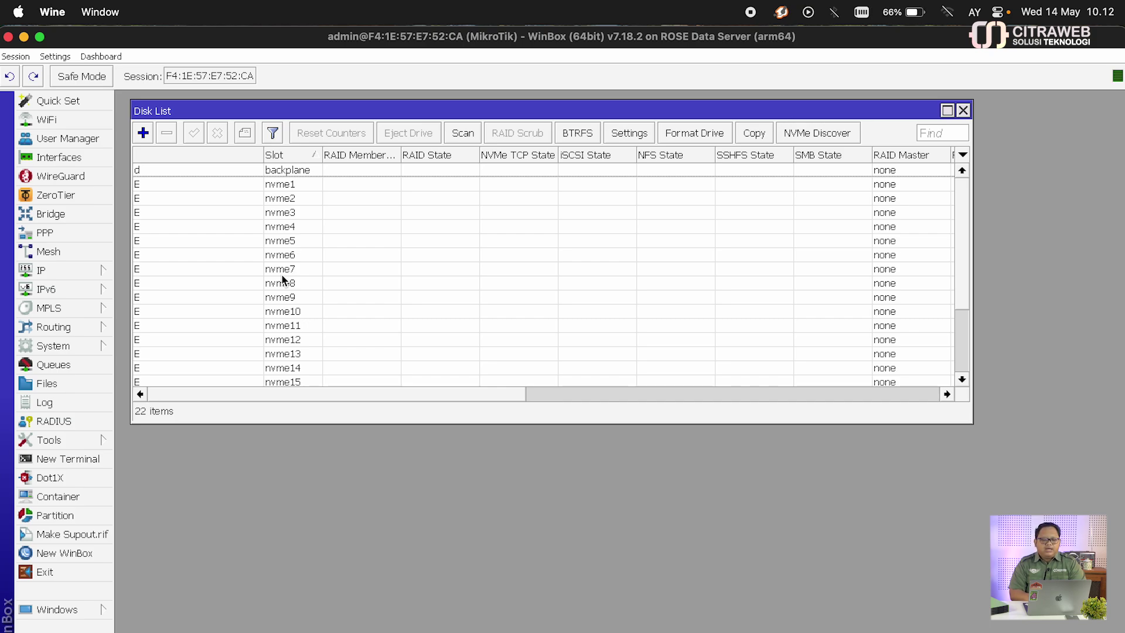
scroll(325, 287, down, 3)
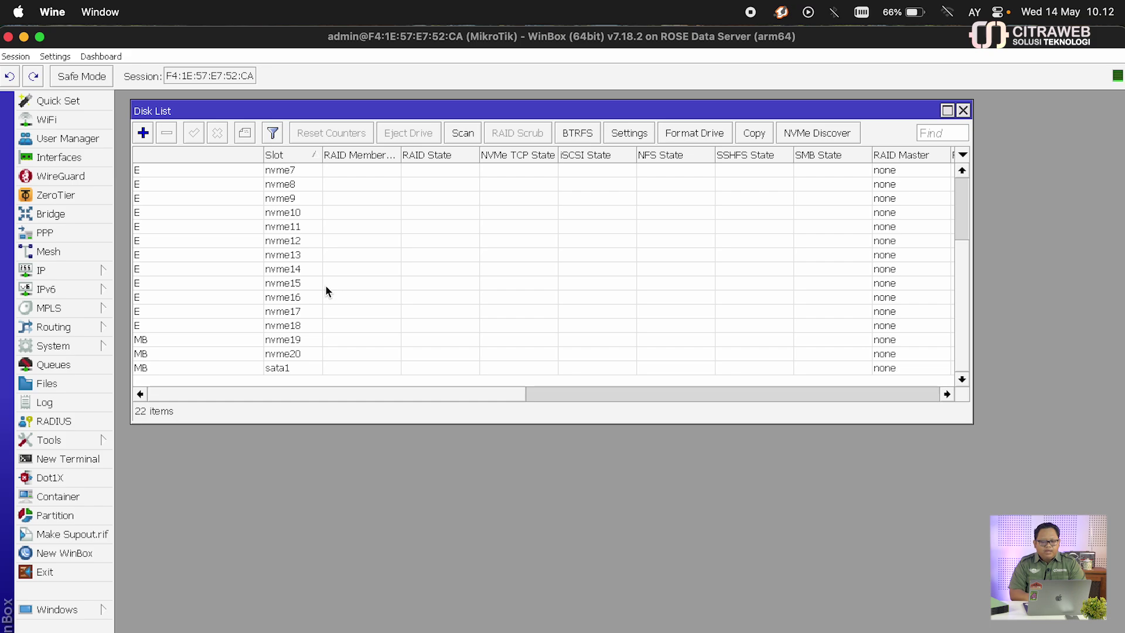
click(245, 340)
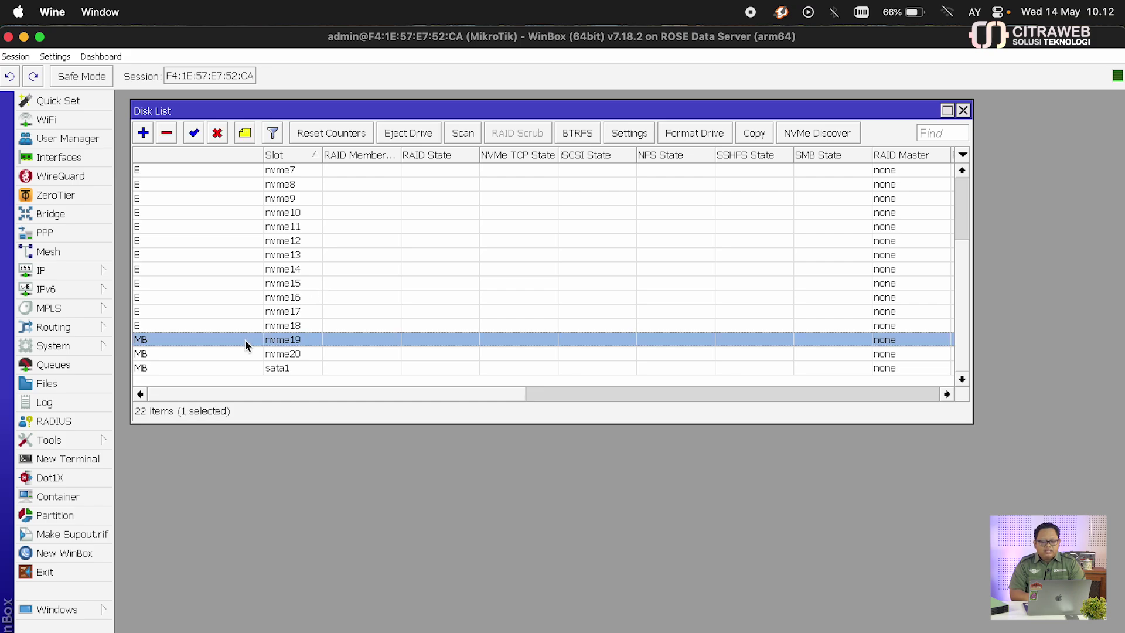
click(234, 352)
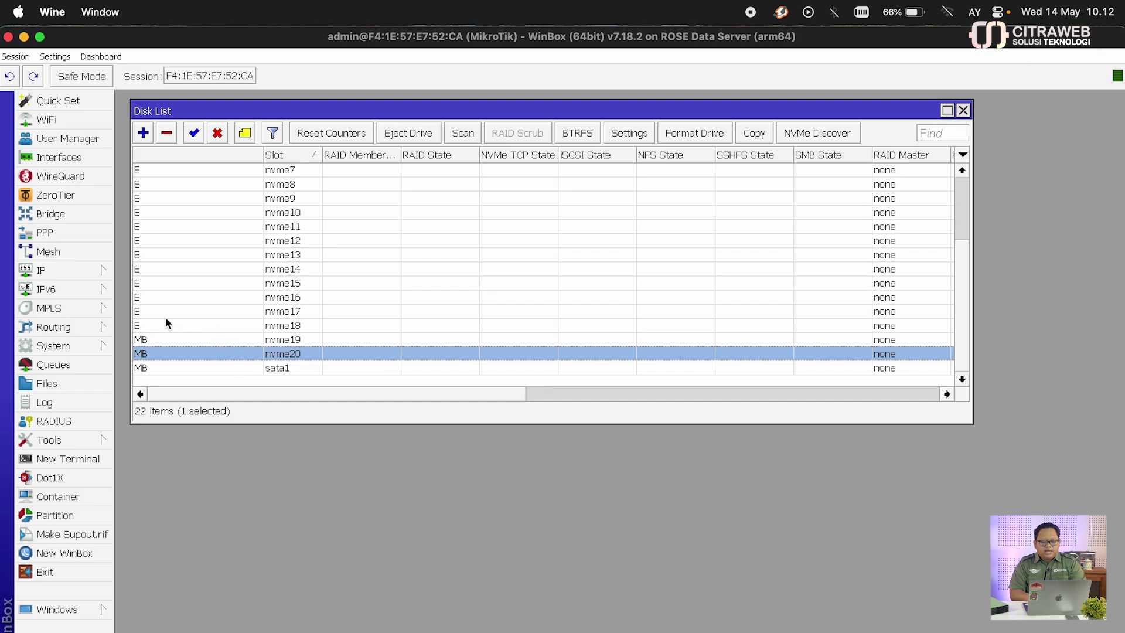
mouse_move(140, 327)
mouse_move(147, 346)
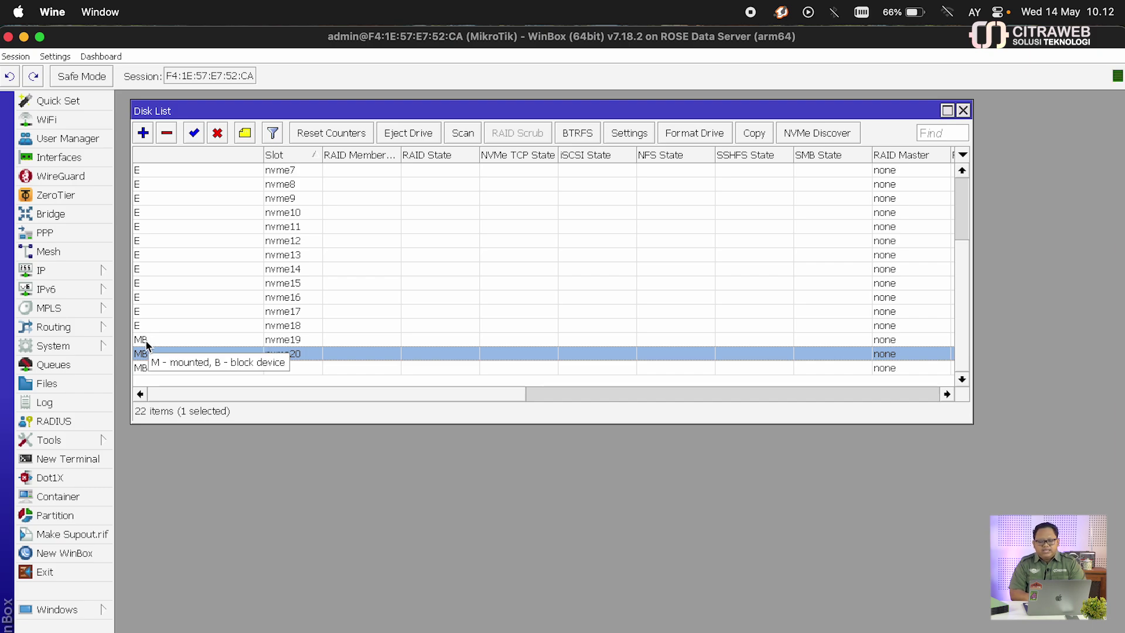
Enlarge the disk list to fit all slots and review the backplane, nvme1 and nvme20 entries.
scroll(282, 251, up, 3)
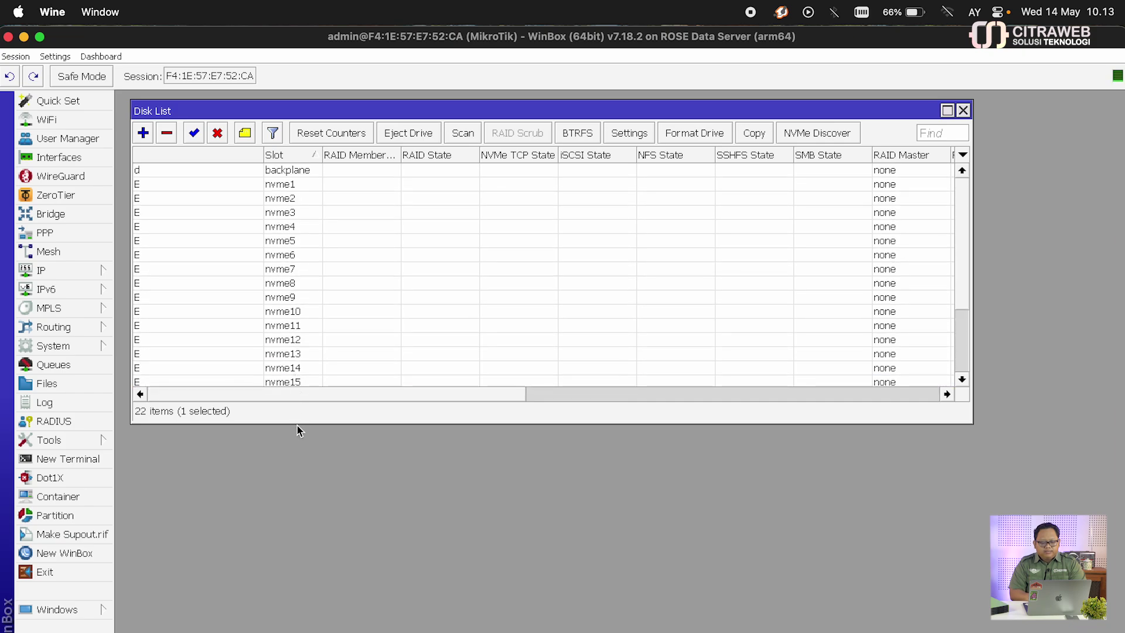
drag(302, 424, 293, 559)
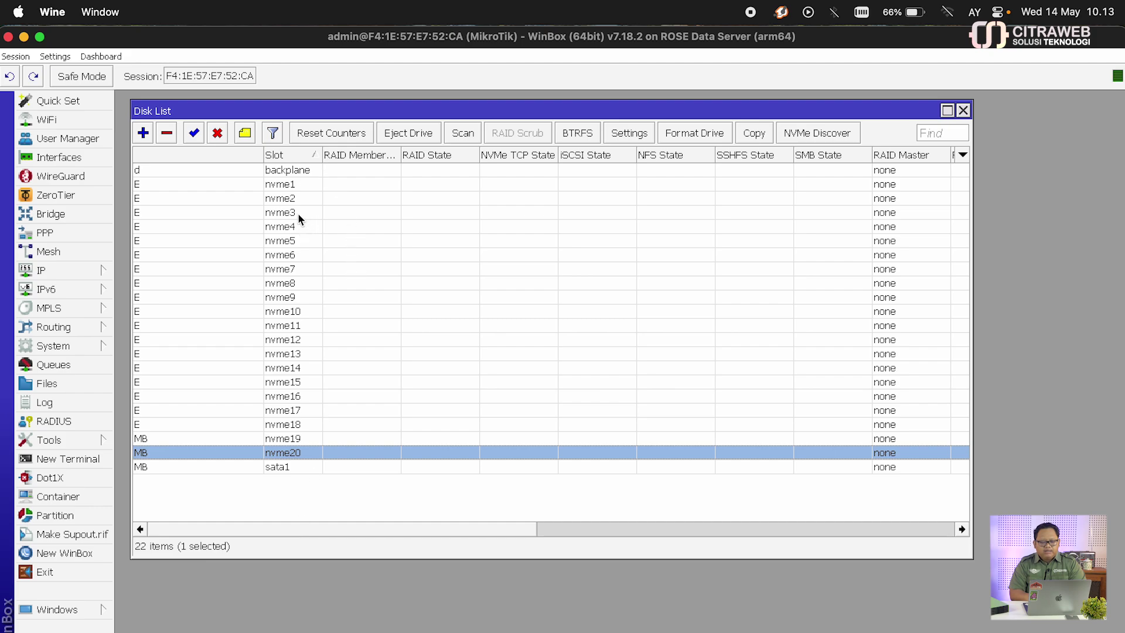
click(303, 172)
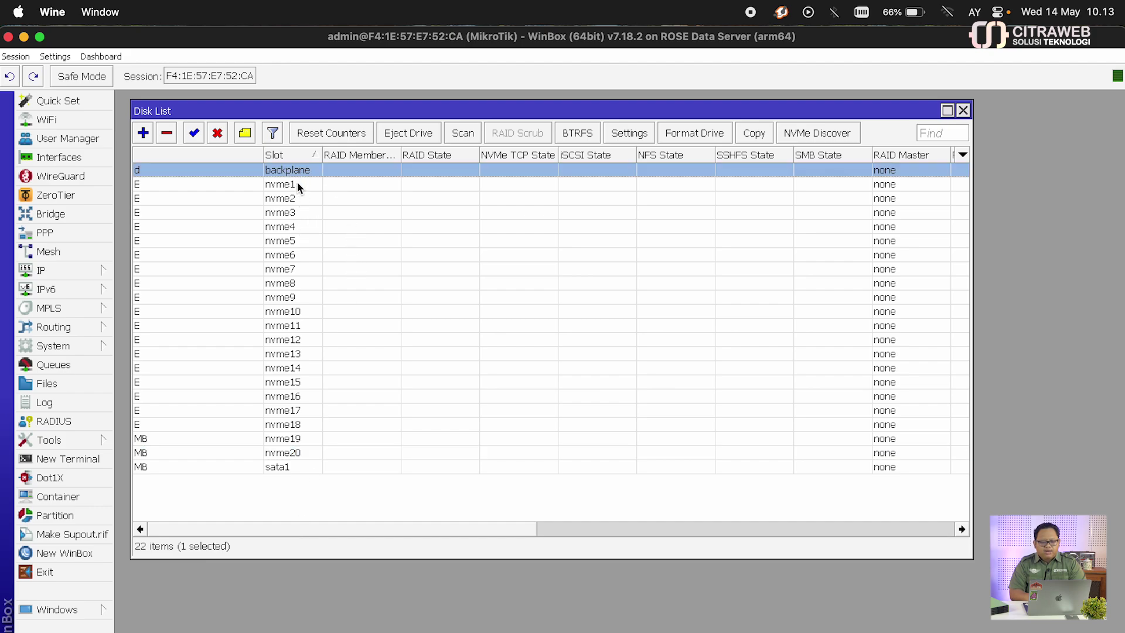
click(298, 184)
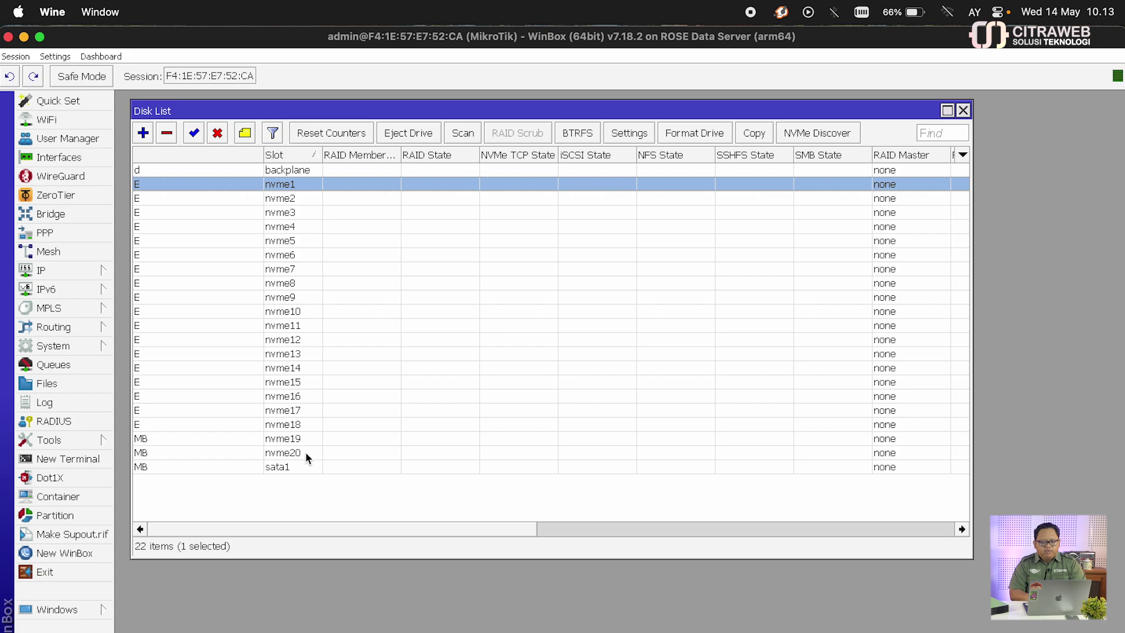
click(305, 453)
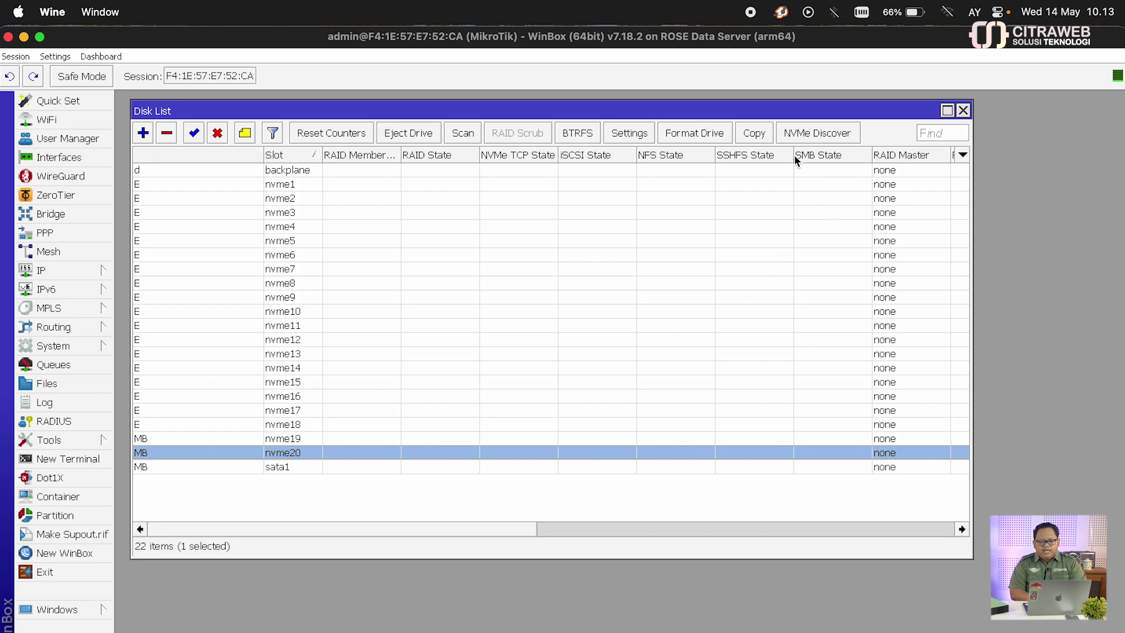
Narrow the sharing state, RAID Role and Label columns so the FS, Model and Serial columns fit in the disk list.
drag(793, 155, 666, 183)
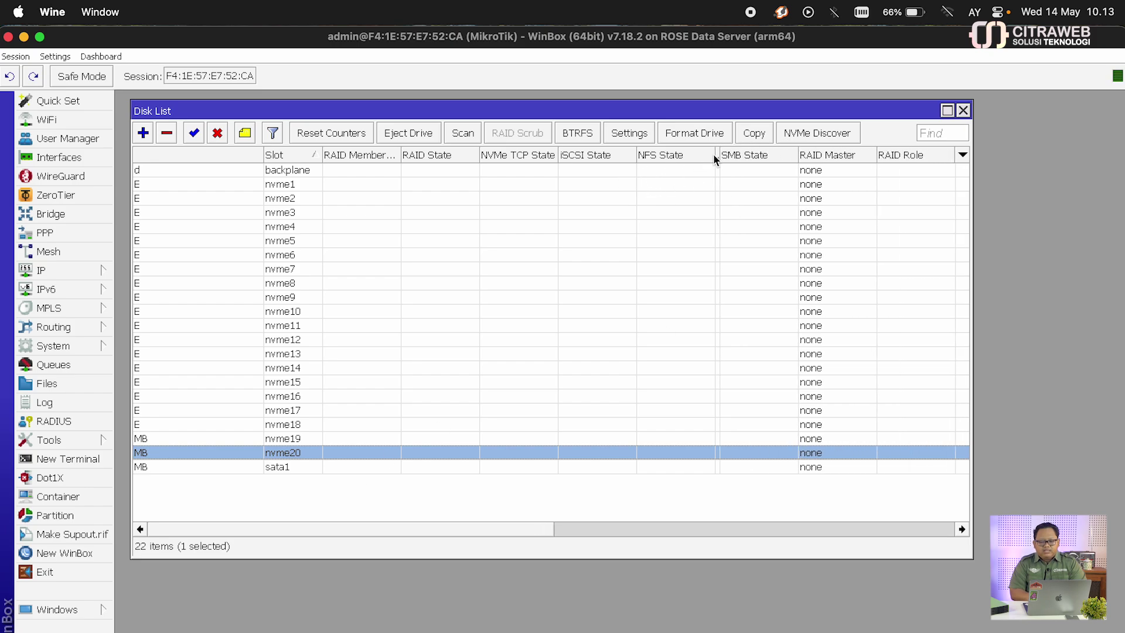
drag(714, 156, 520, 181)
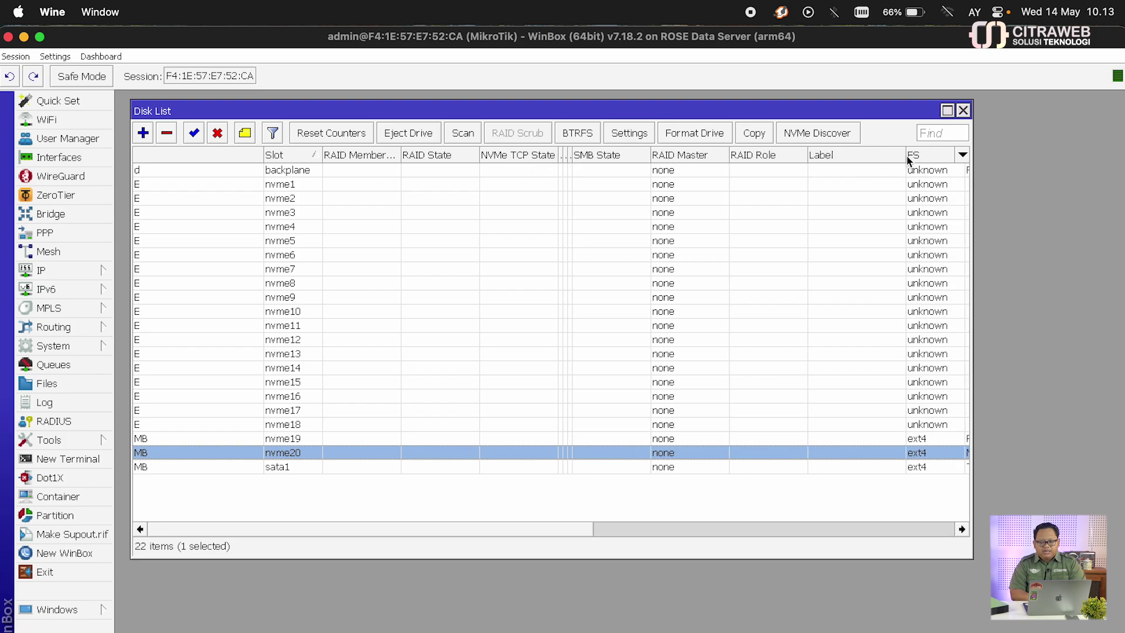
drag(904, 157, 722, 170)
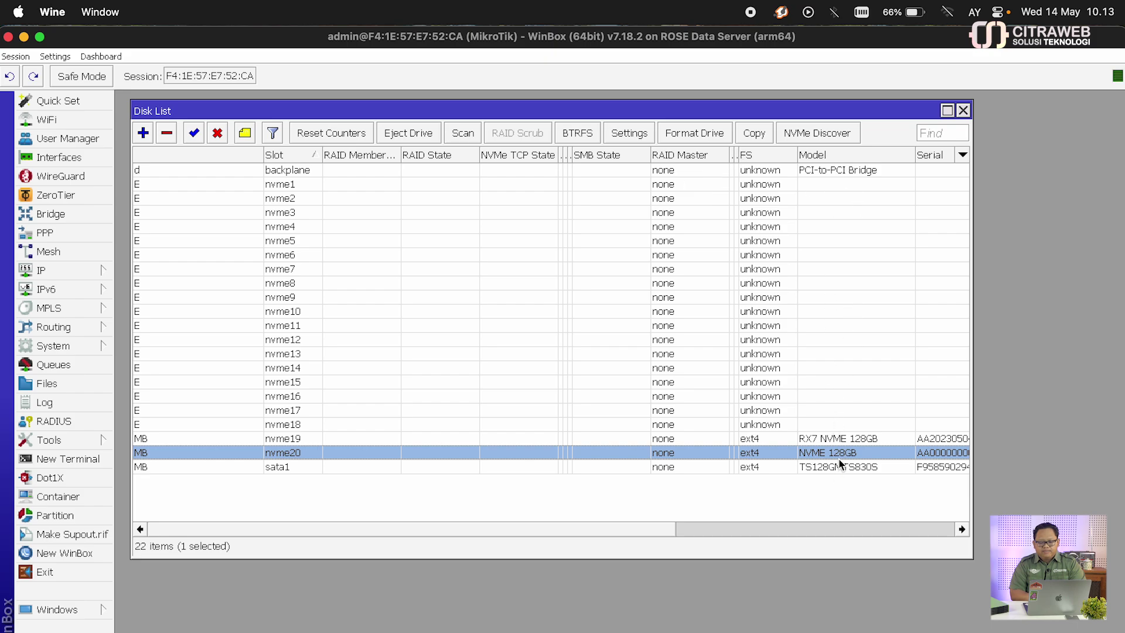
Compare the nvme19 and nvme20 entries and open the detailed properties of nvme20.
click(299, 441)
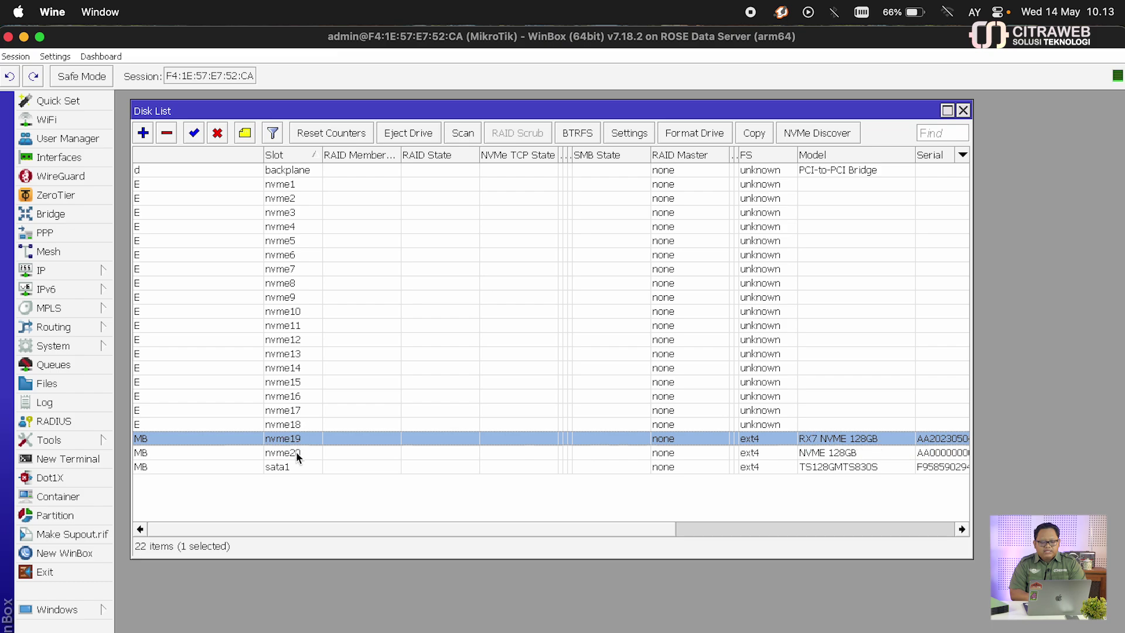
click(297, 451)
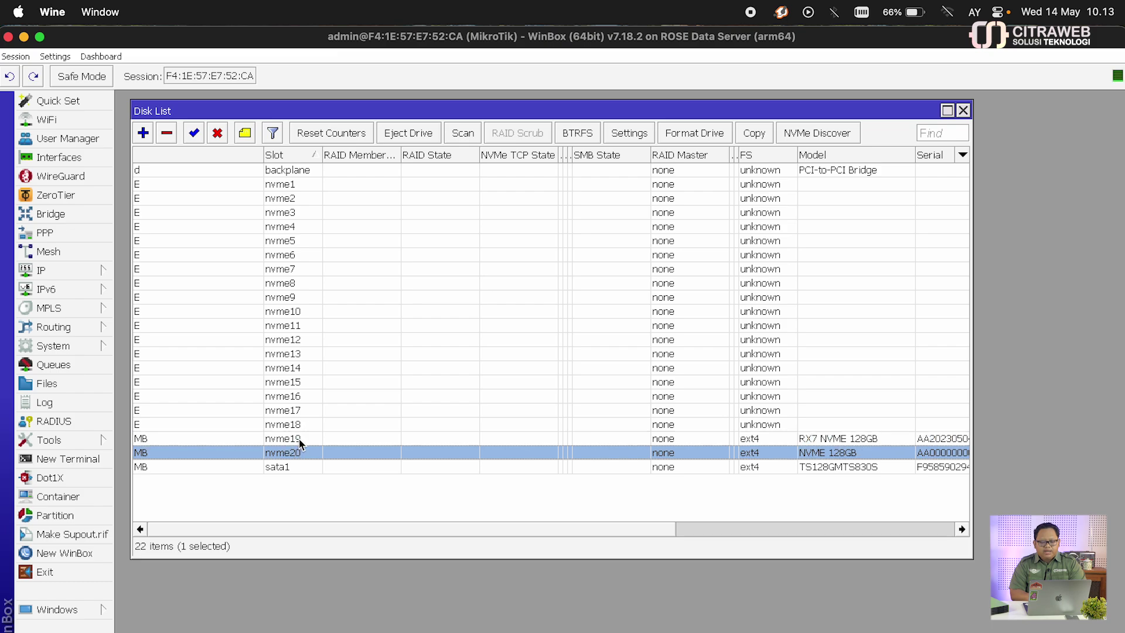
double_click(303, 451)
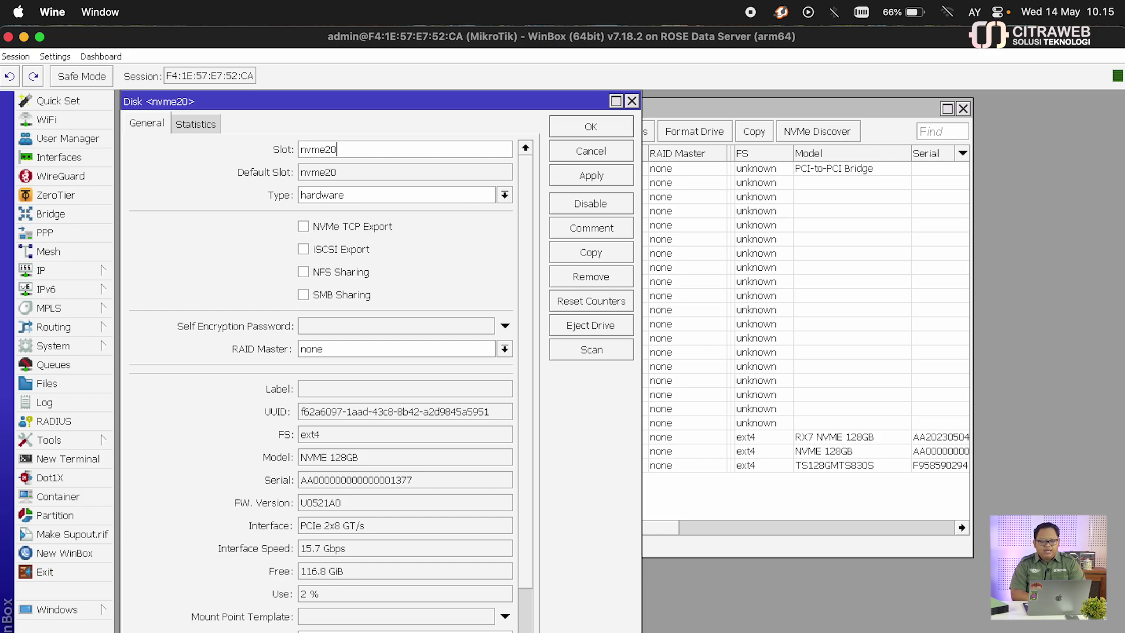
Open the router's file list and check the nvme20, nvme1 and nvme2 disk folders.
click(105, 386)
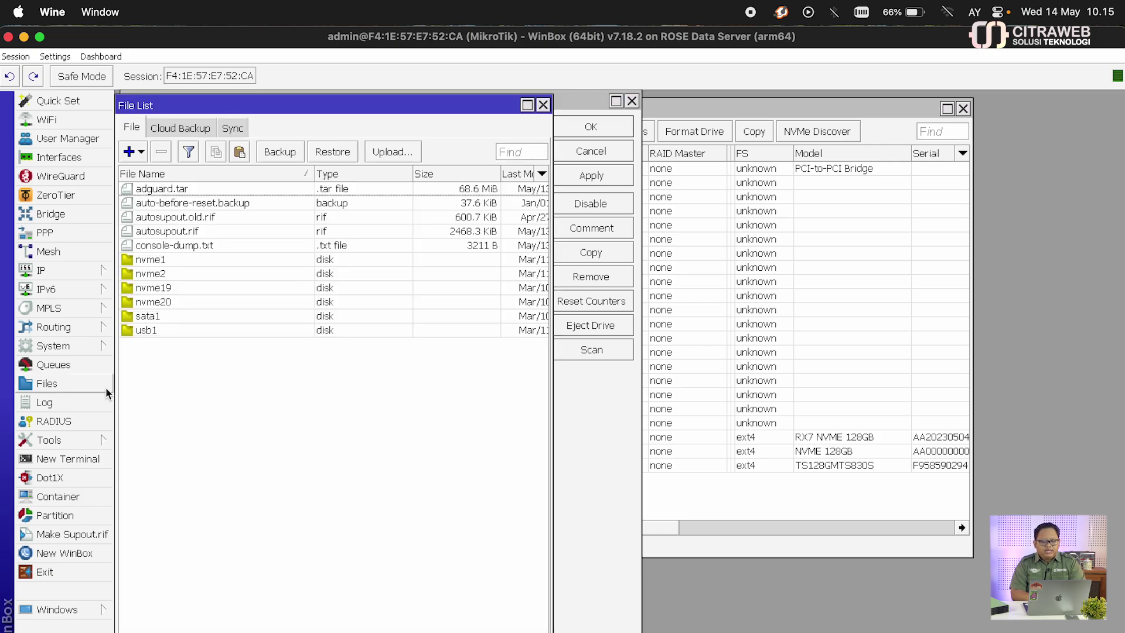
click(192, 302)
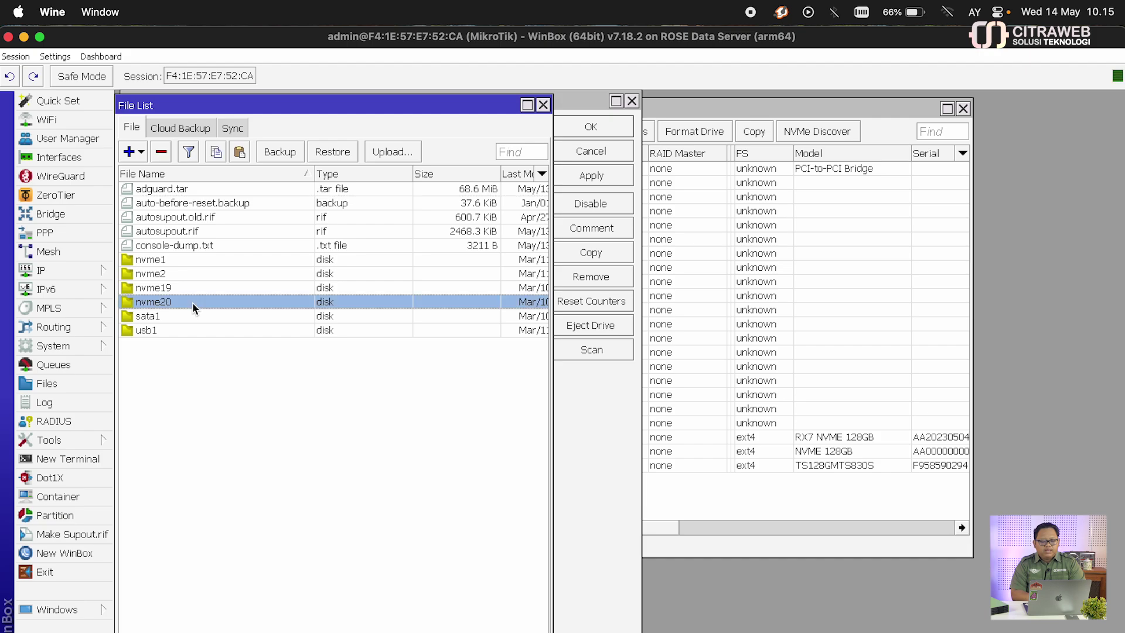
click(189, 259)
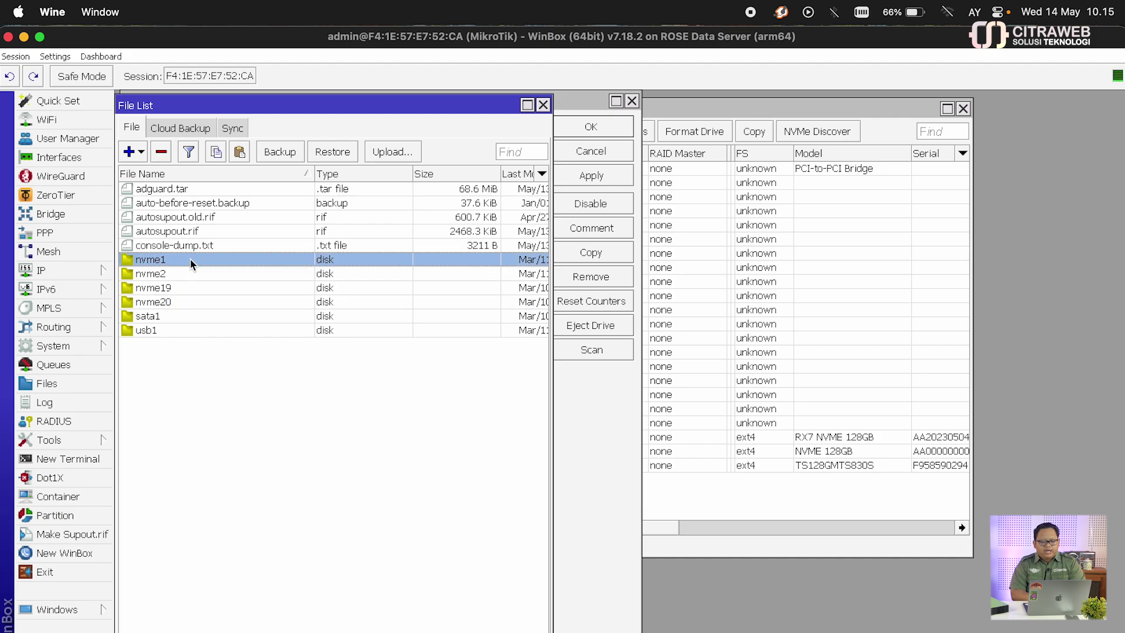
click(188, 274)
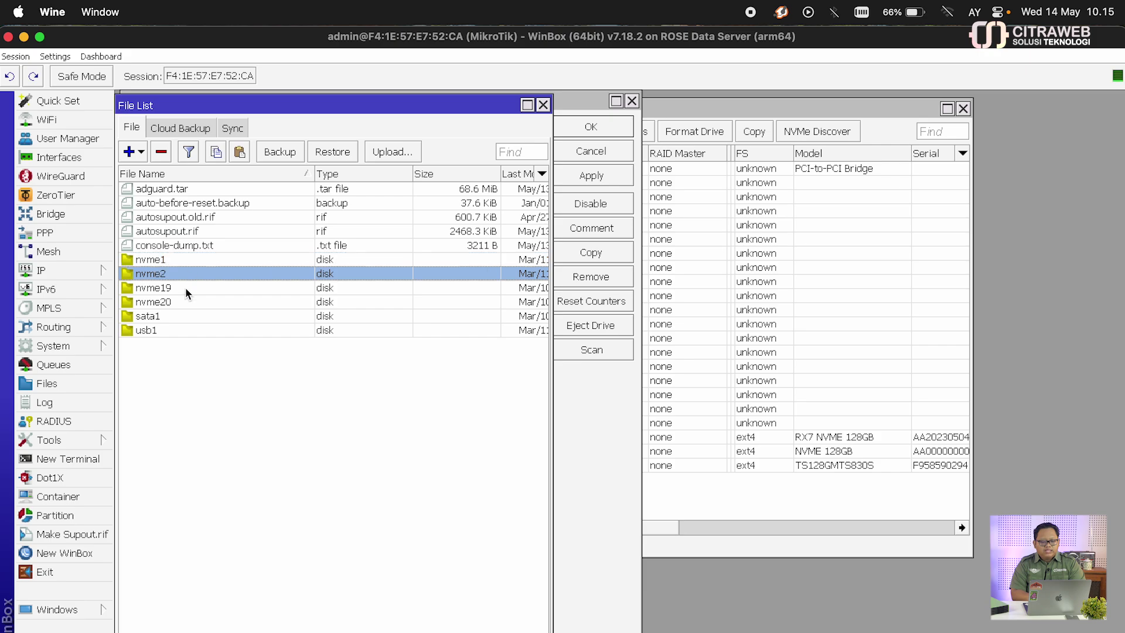
Check the nvme19 and nvme20 disk folders in the file list, and close the file list and the nvme20 properties.
click(188, 287)
click(181, 300)
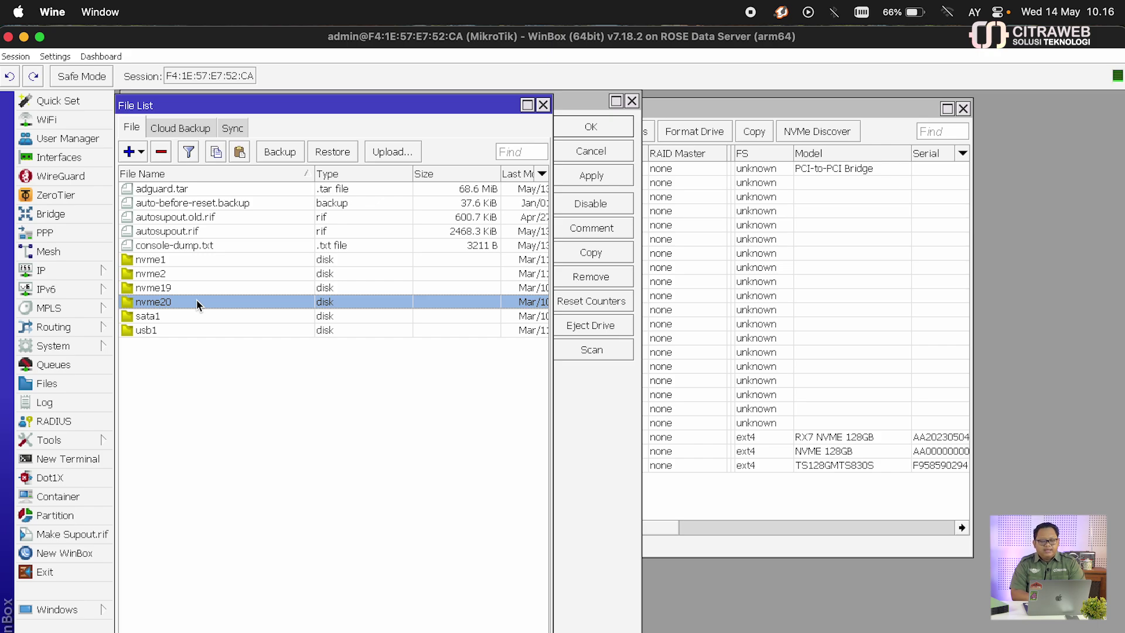
click(543, 105)
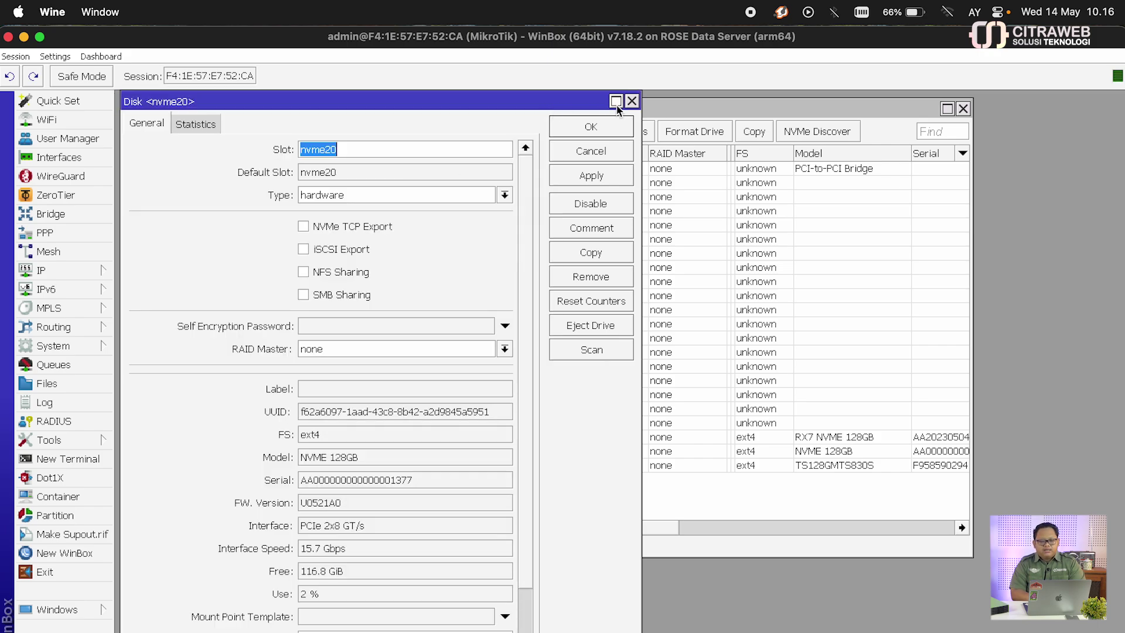
click(632, 101)
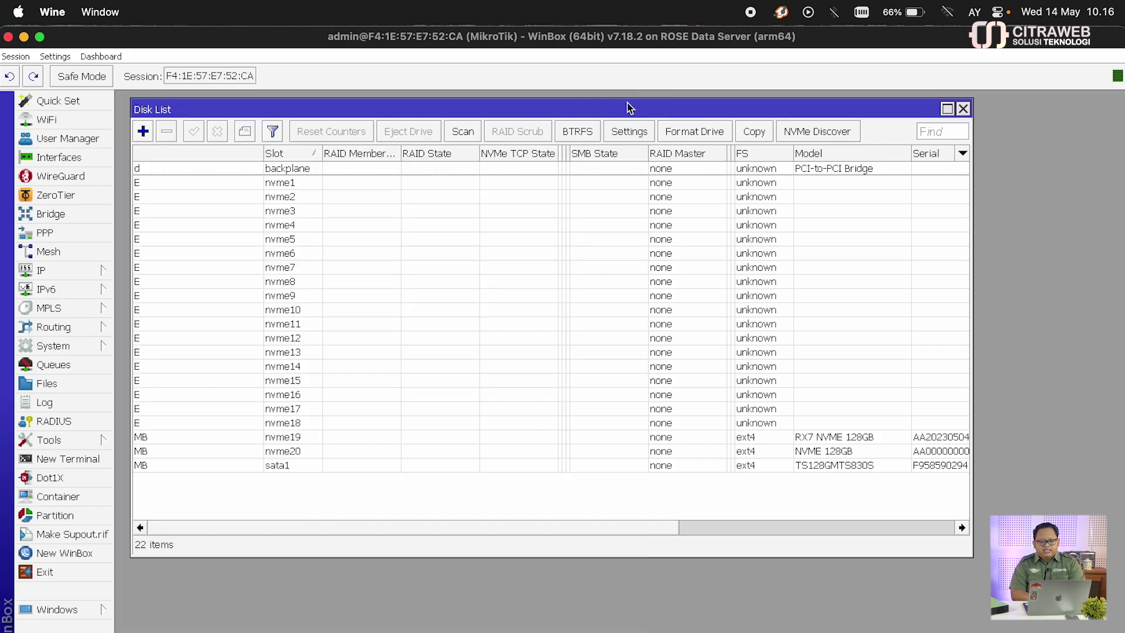
Open the detailed properties of the nvme19 disk and check its file system (FS) field.
click(291, 439)
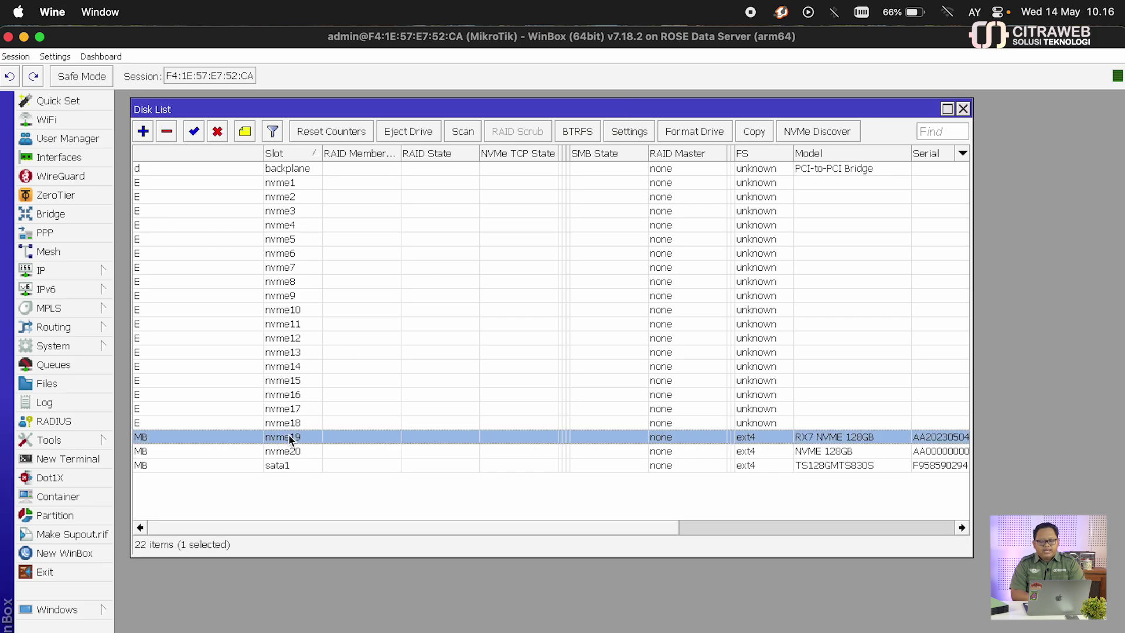
double_click(452, 440)
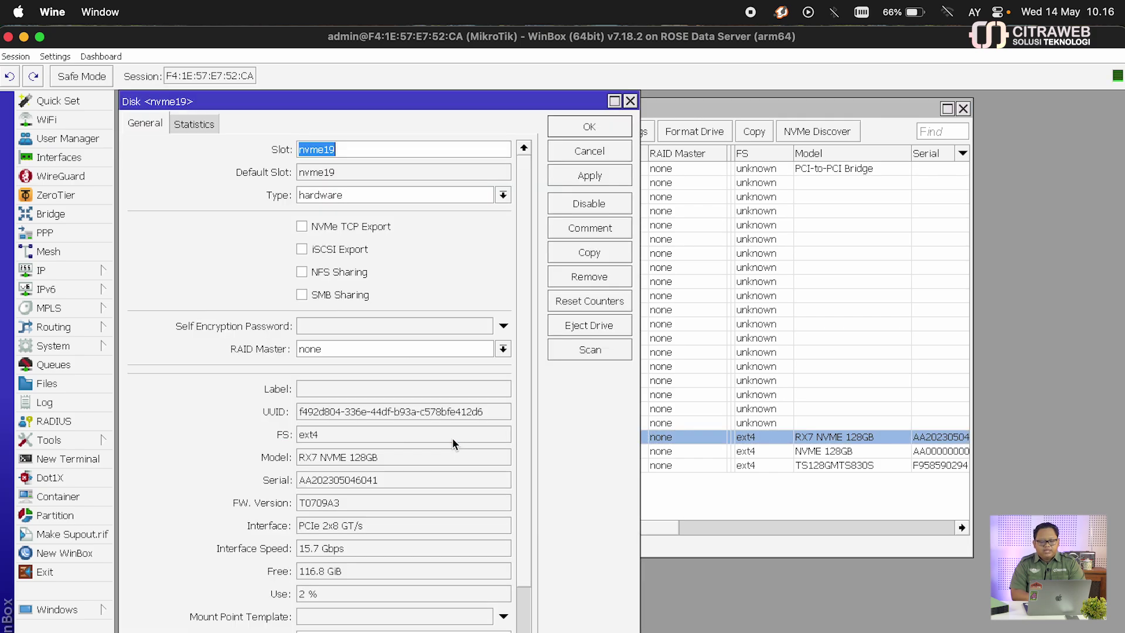
click(323, 432)
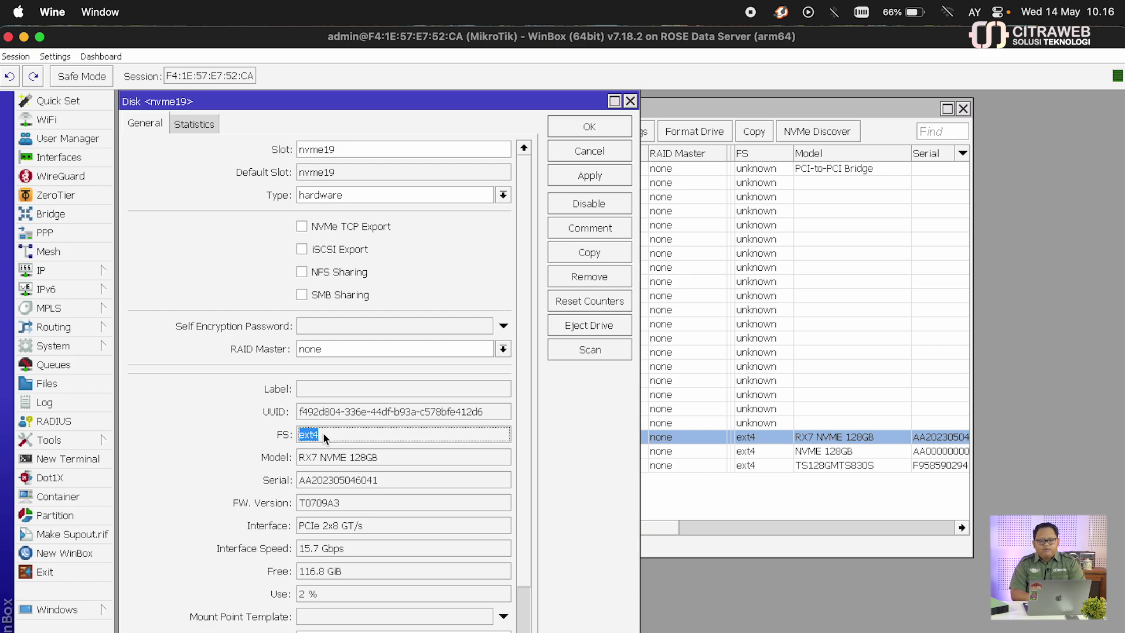
click(631, 99)
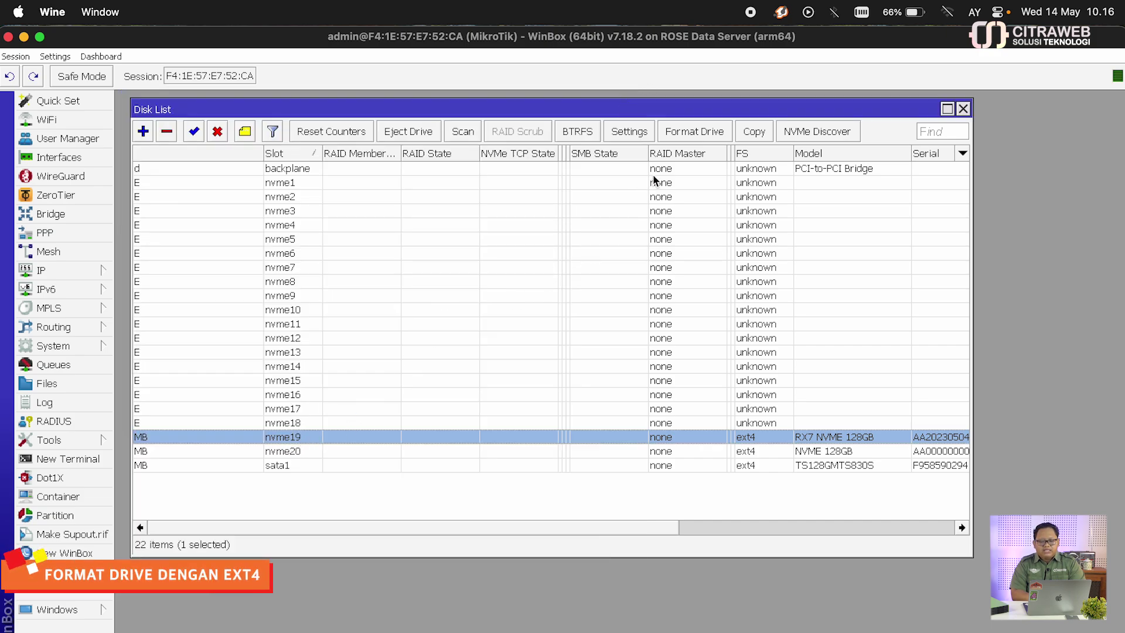
Format the drive in slot nvme19 with the ext4 file system.
click(681, 132)
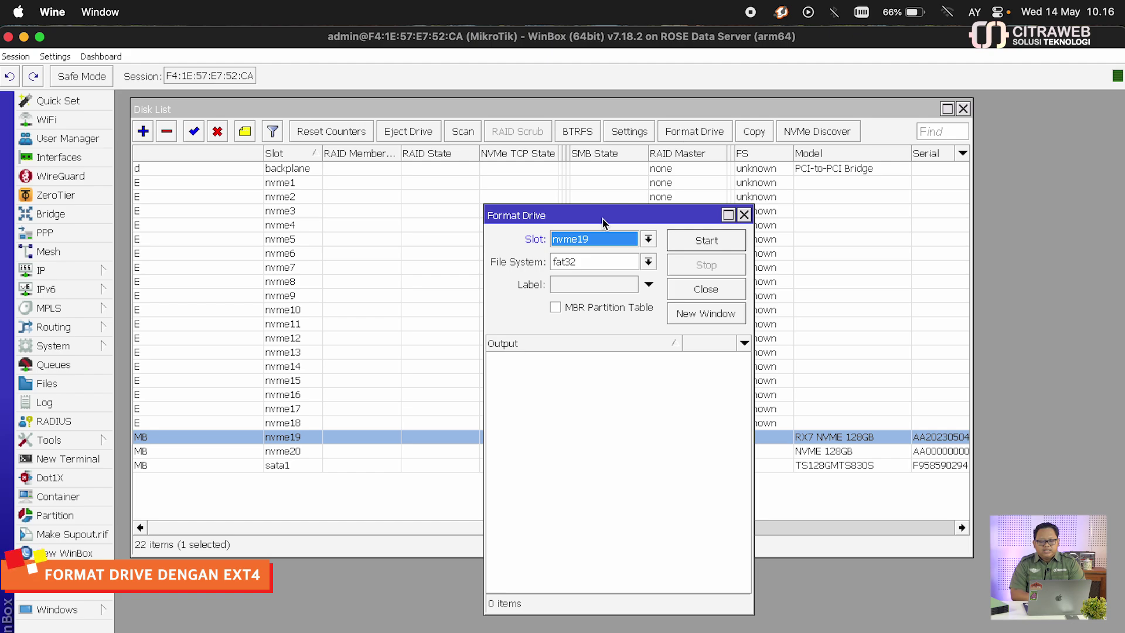
drag(604, 221, 503, 119)
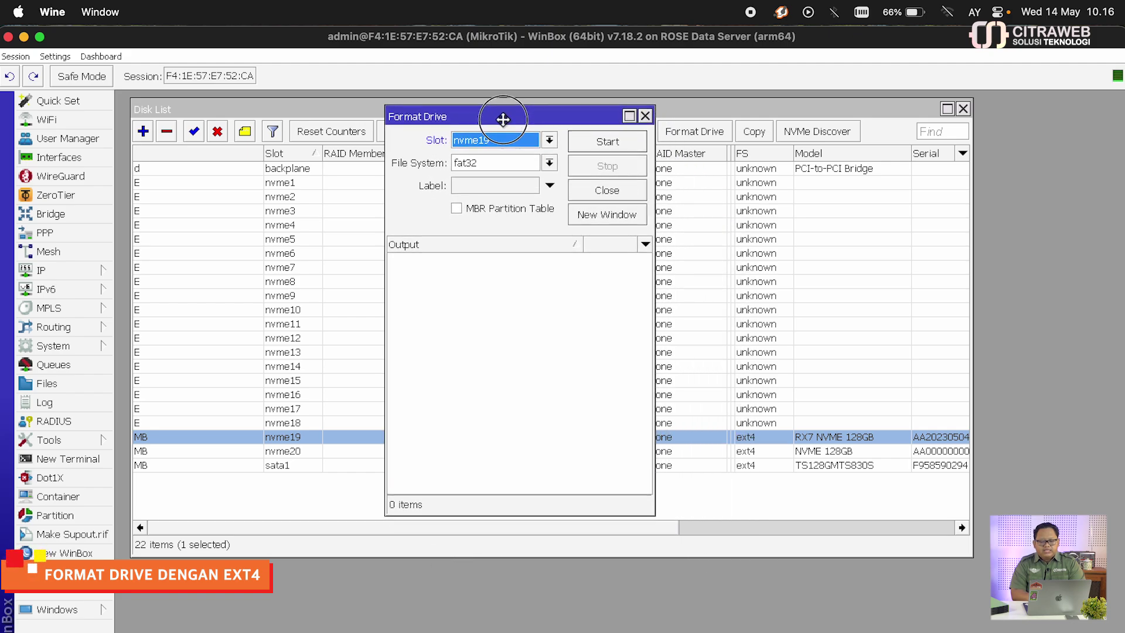
click(550, 142)
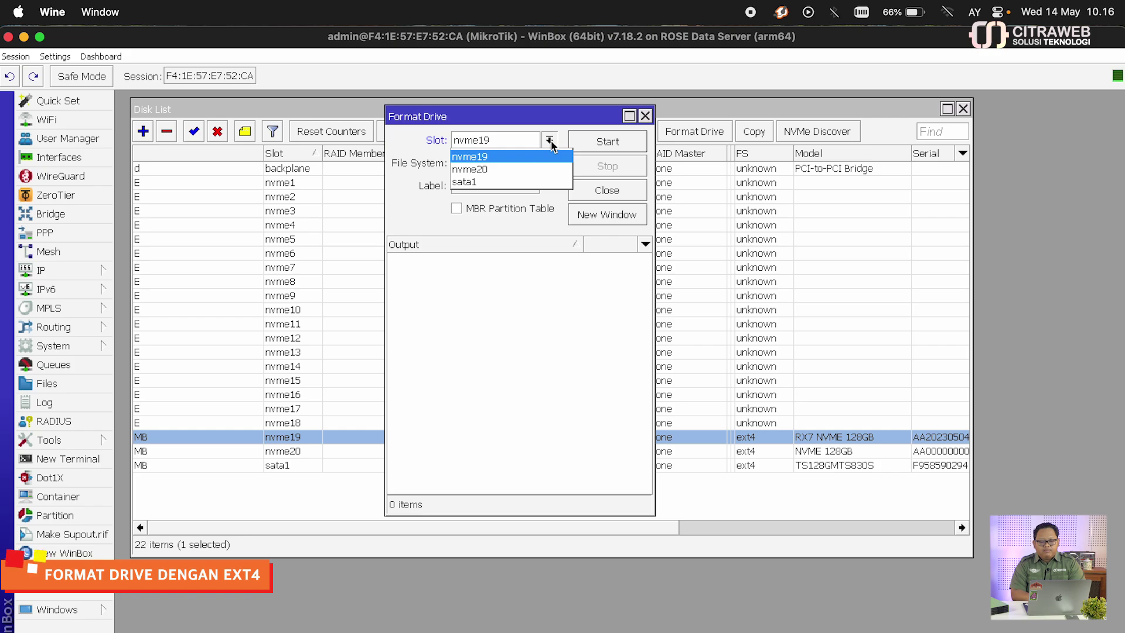
click(508, 155)
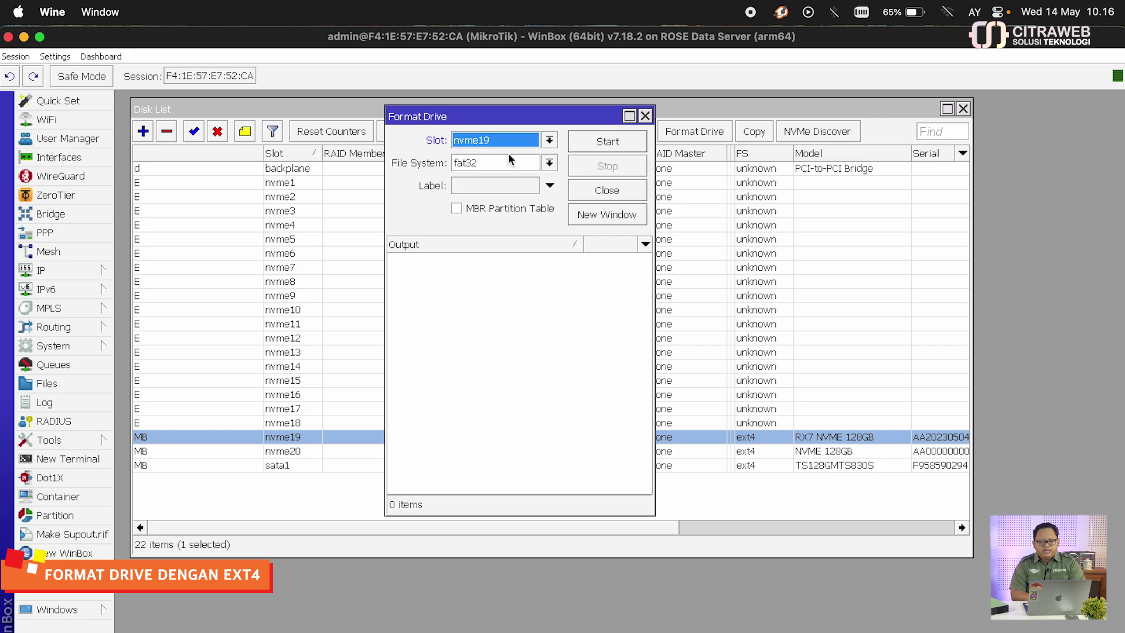
click(549, 162)
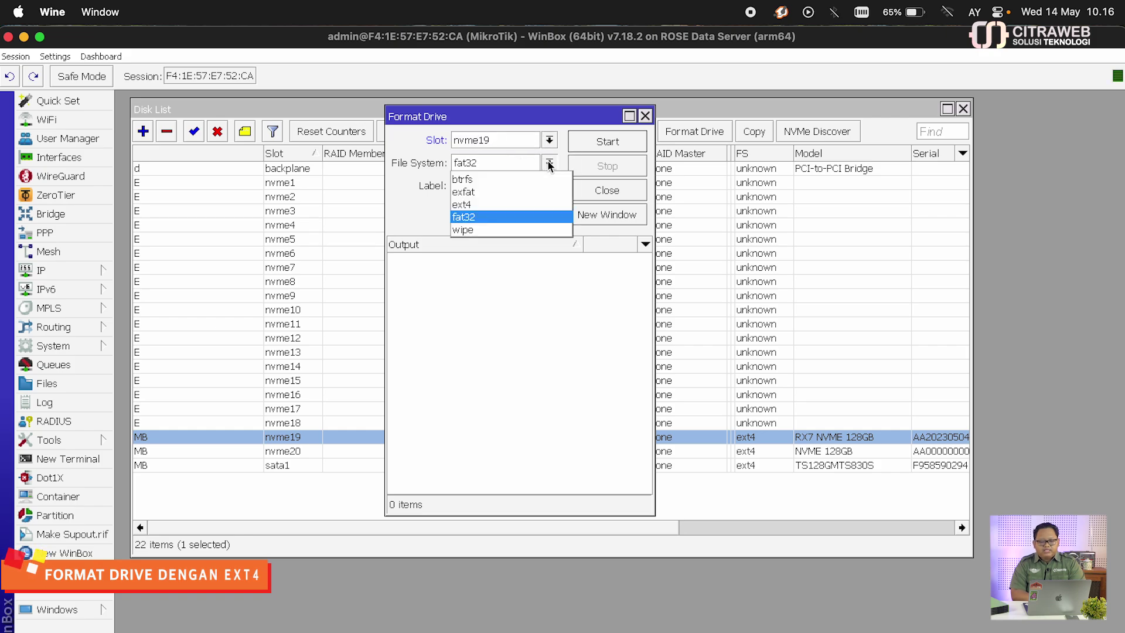
click(515, 204)
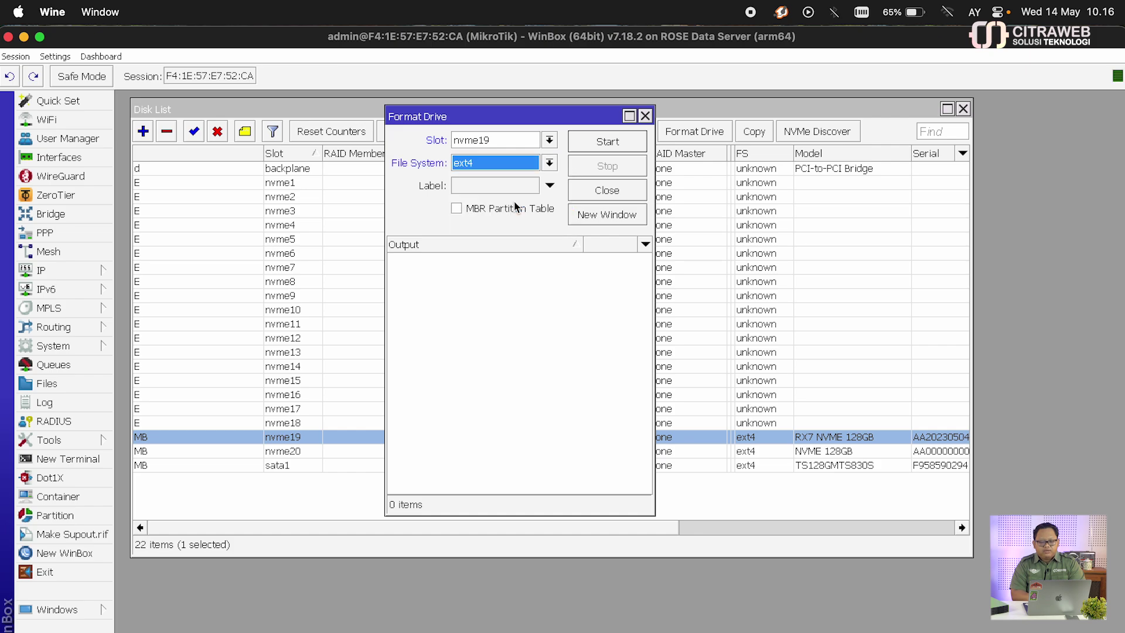
click(601, 143)
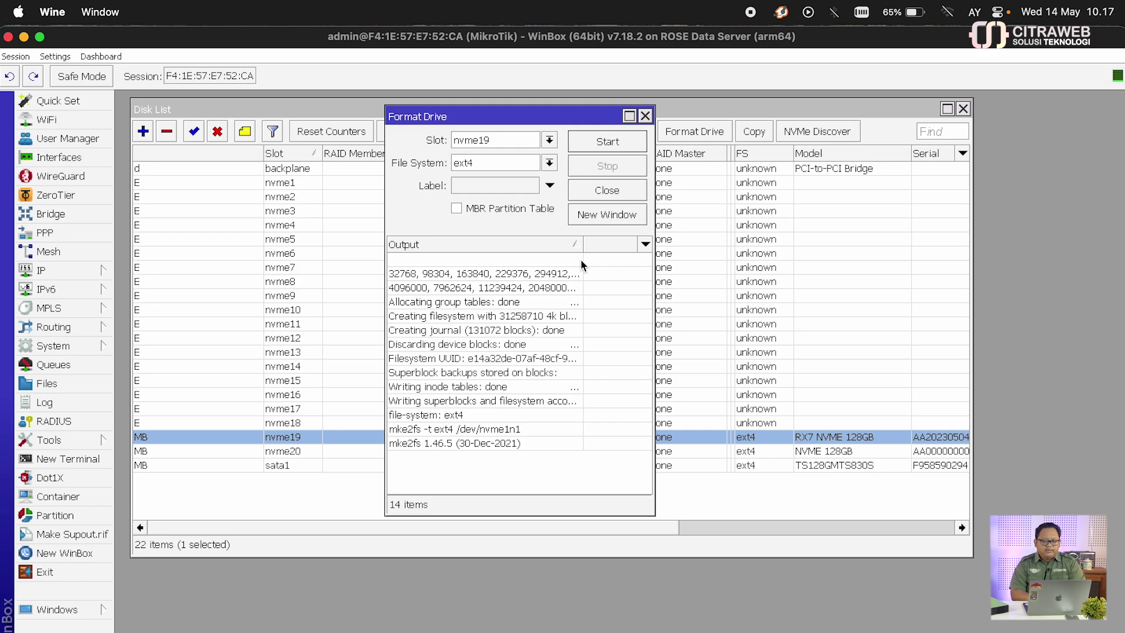
click(645, 116)
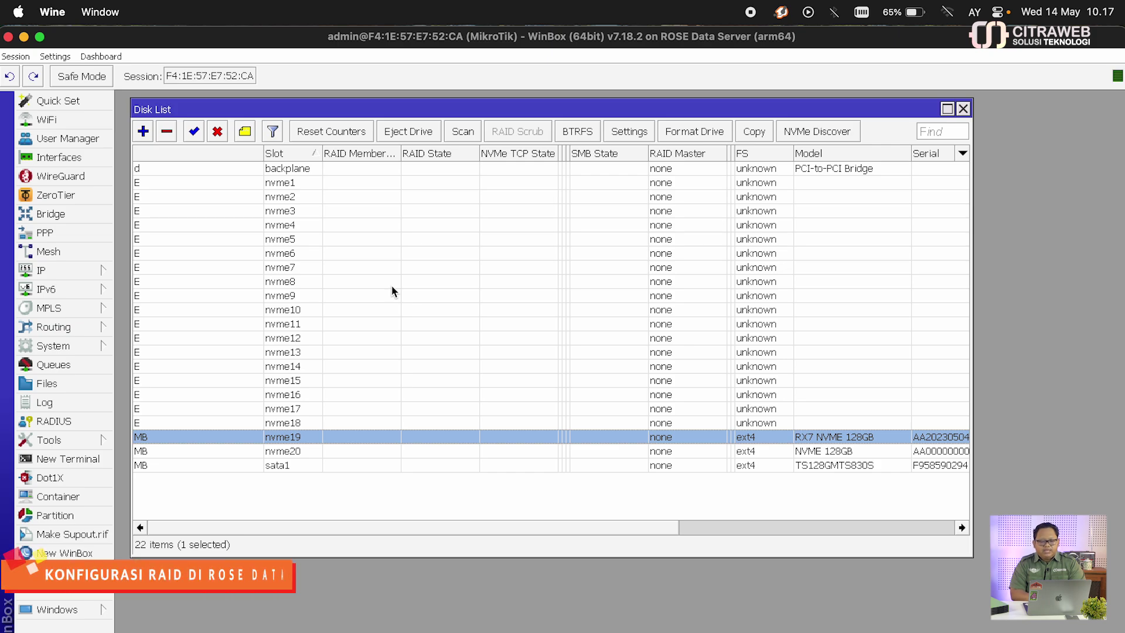
Start a new disk entry with slot name myRAID, type raid and RAID Type 1.
click(143, 132)
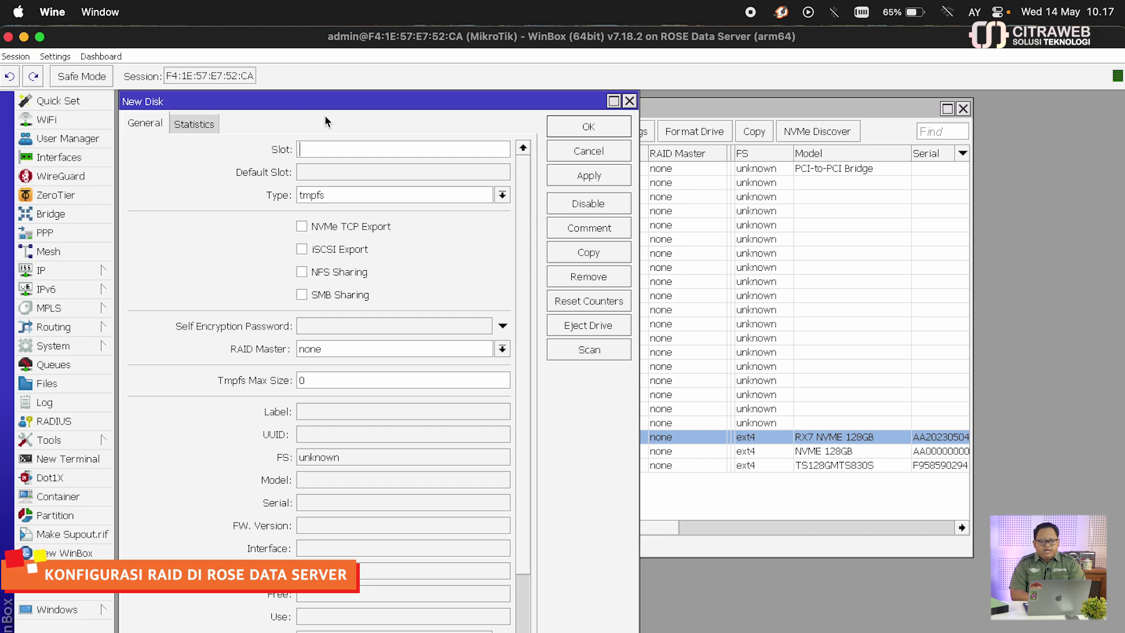
click(331, 150)
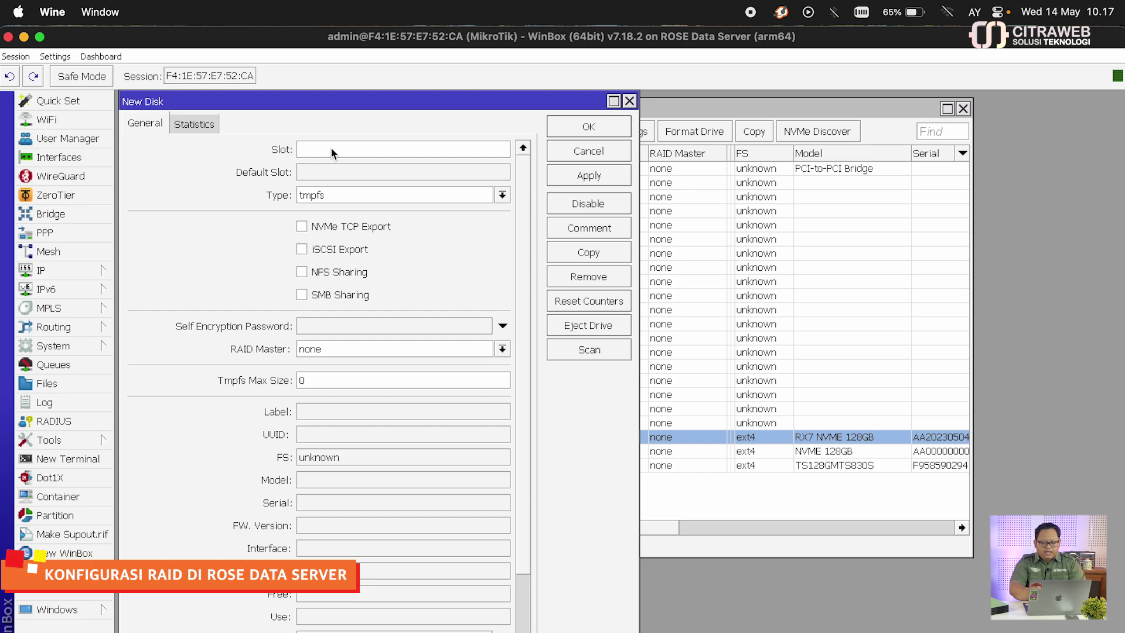
text(my)
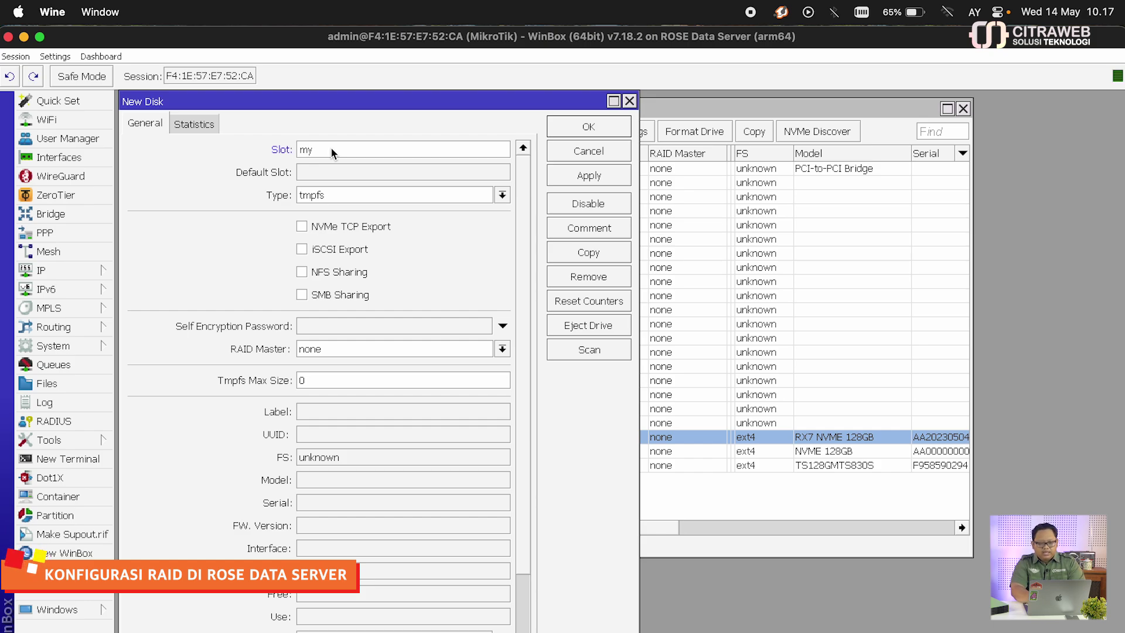
text(RAID)
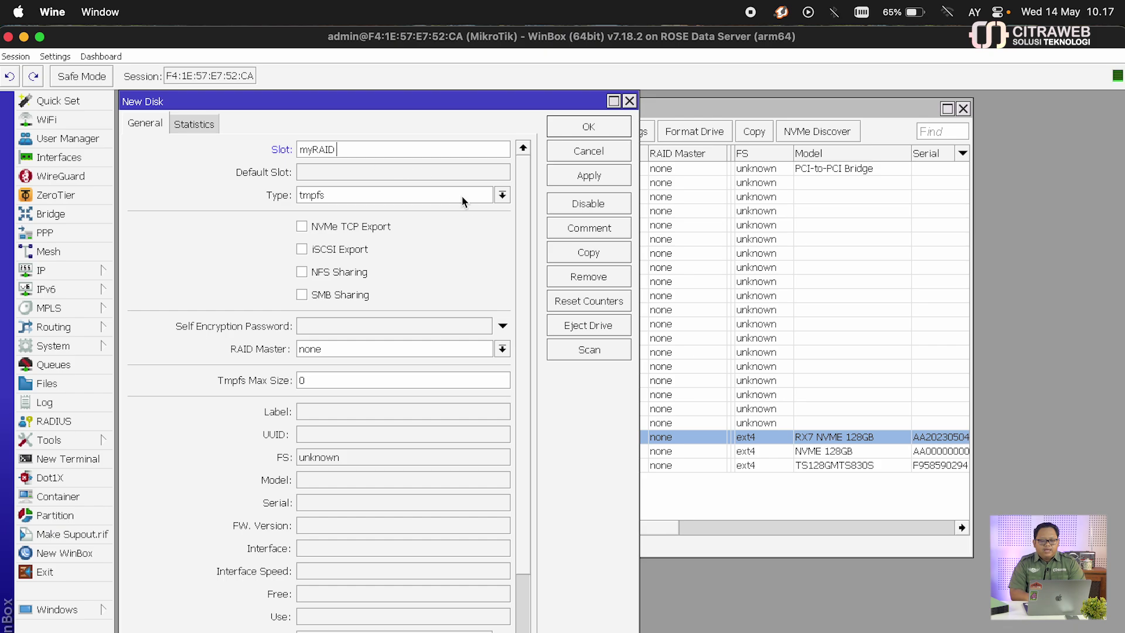
click(502, 195)
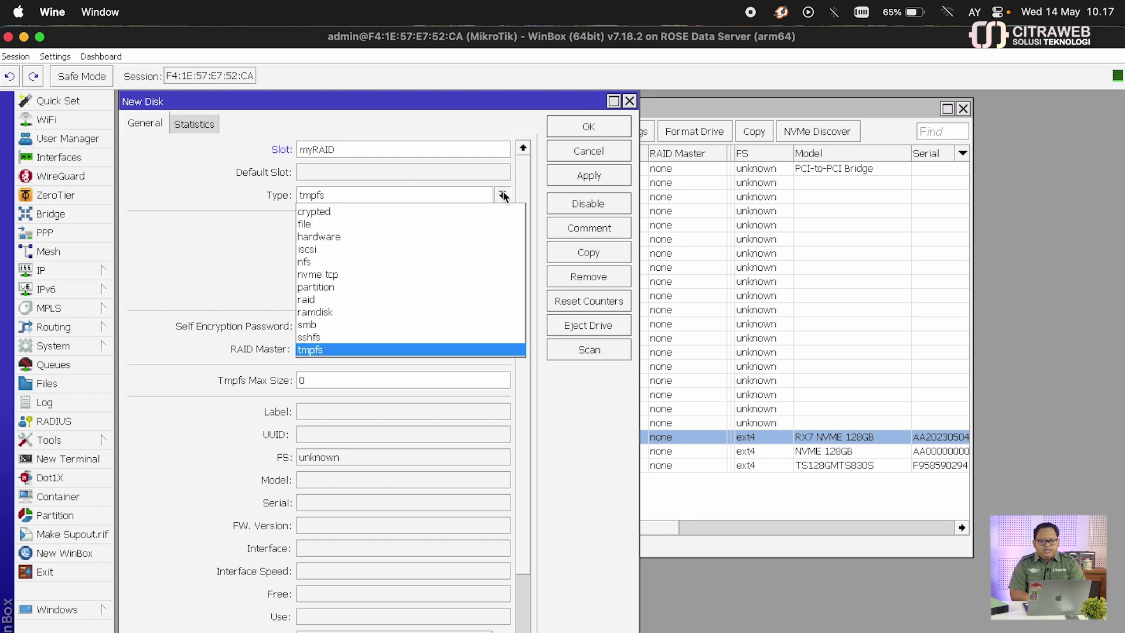
click(460, 296)
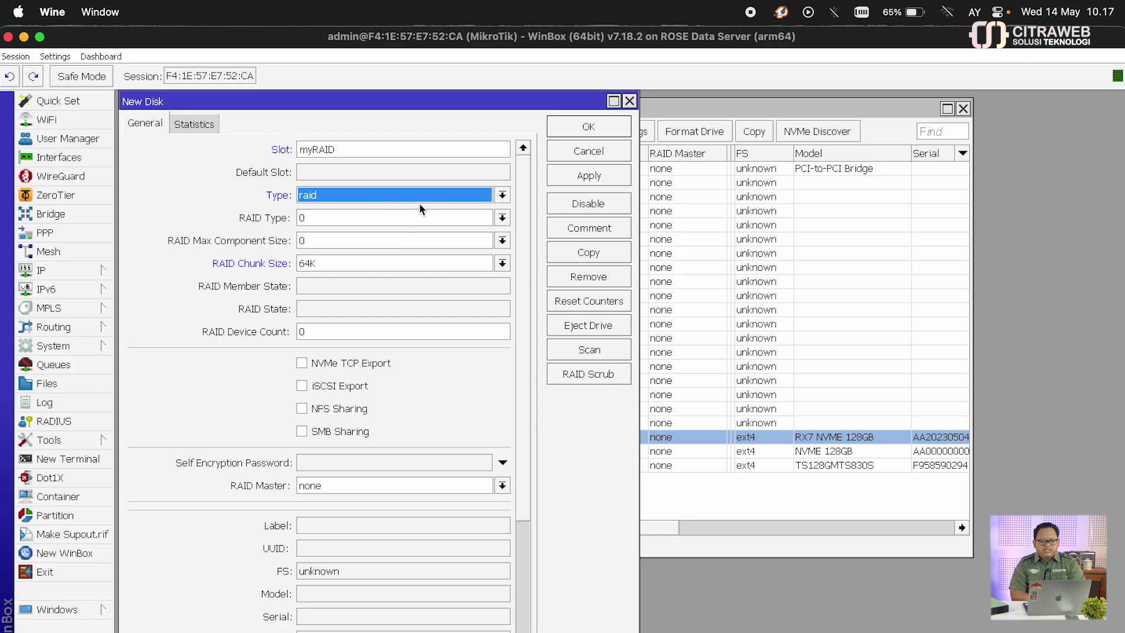
click(502, 196)
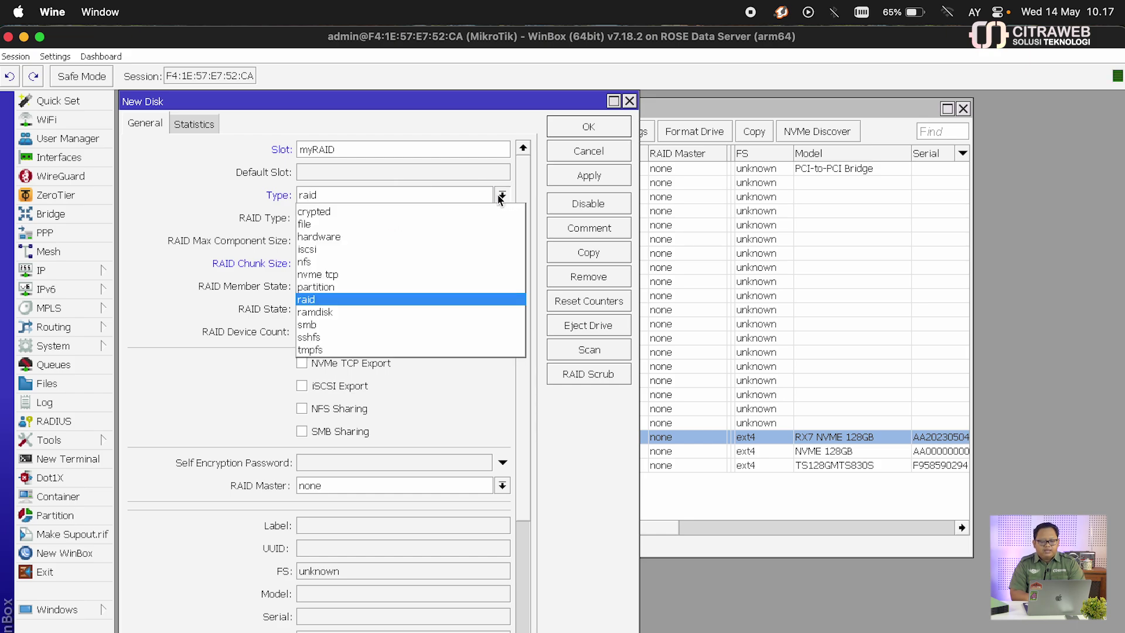
click(388, 299)
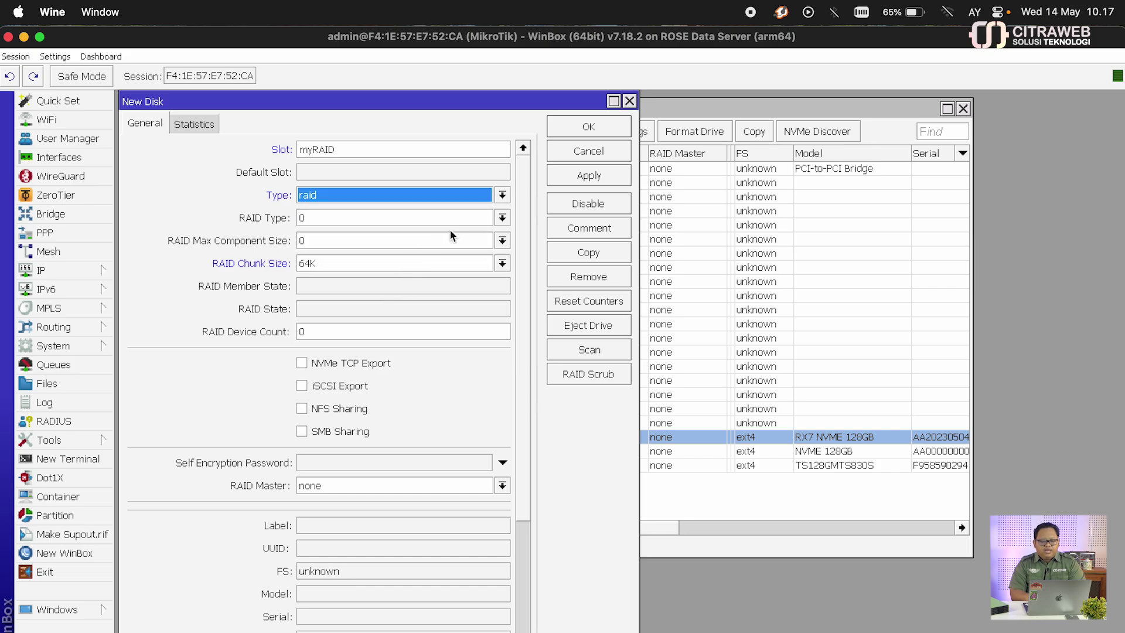
click(501, 219)
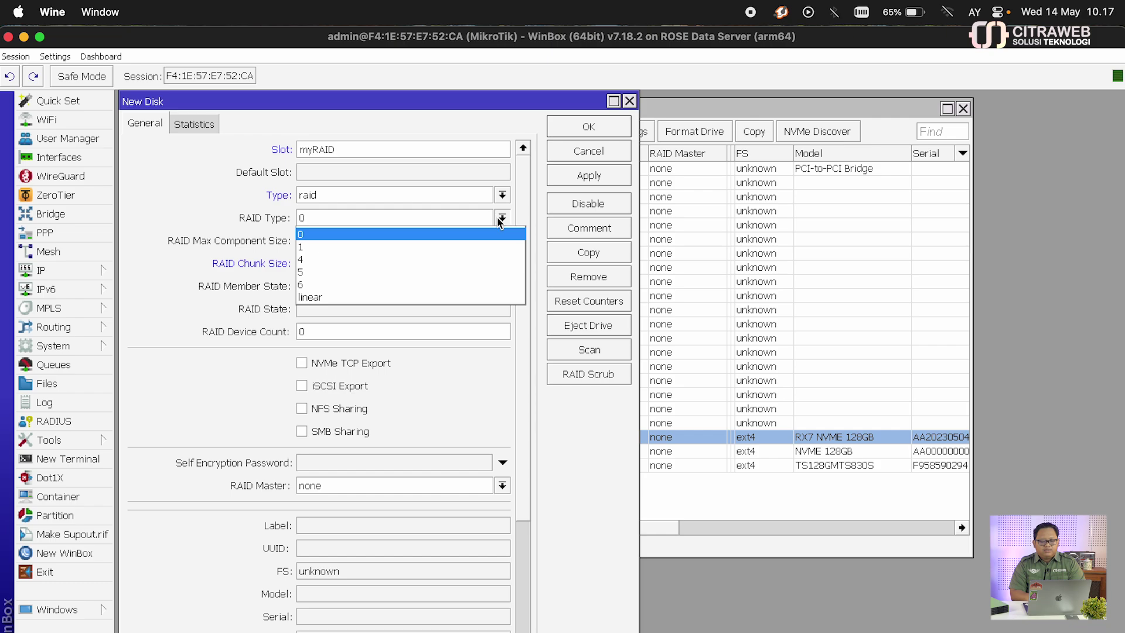
click(478, 246)
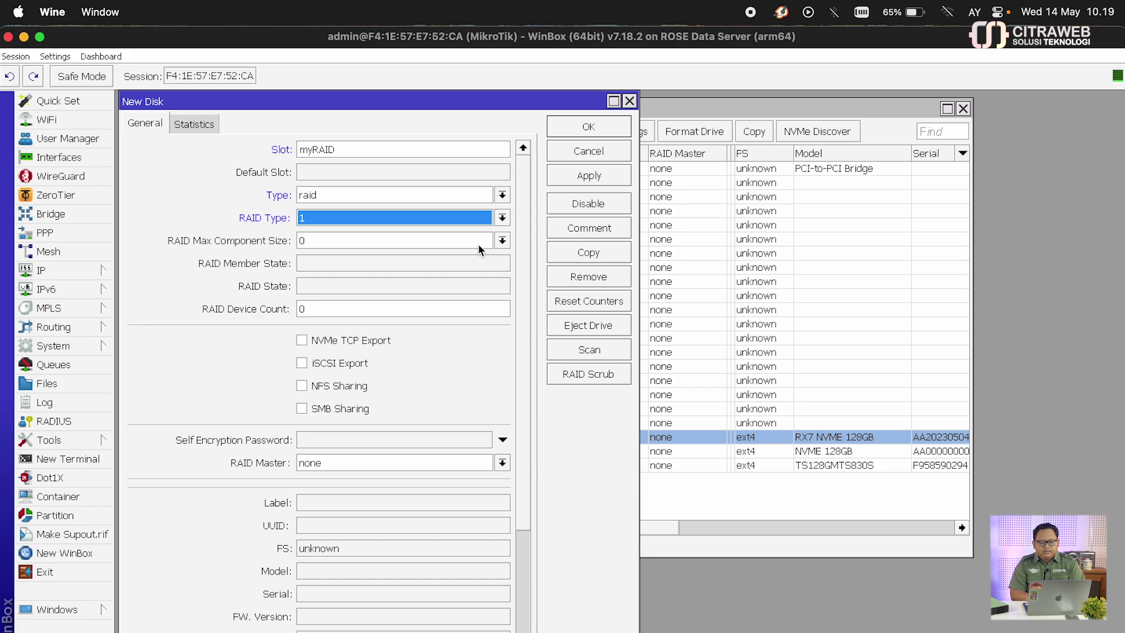
Enable Mount Filesystem for the new myRAID disk, set its RAID Device Count to 2 and save it.
click(346, 306)
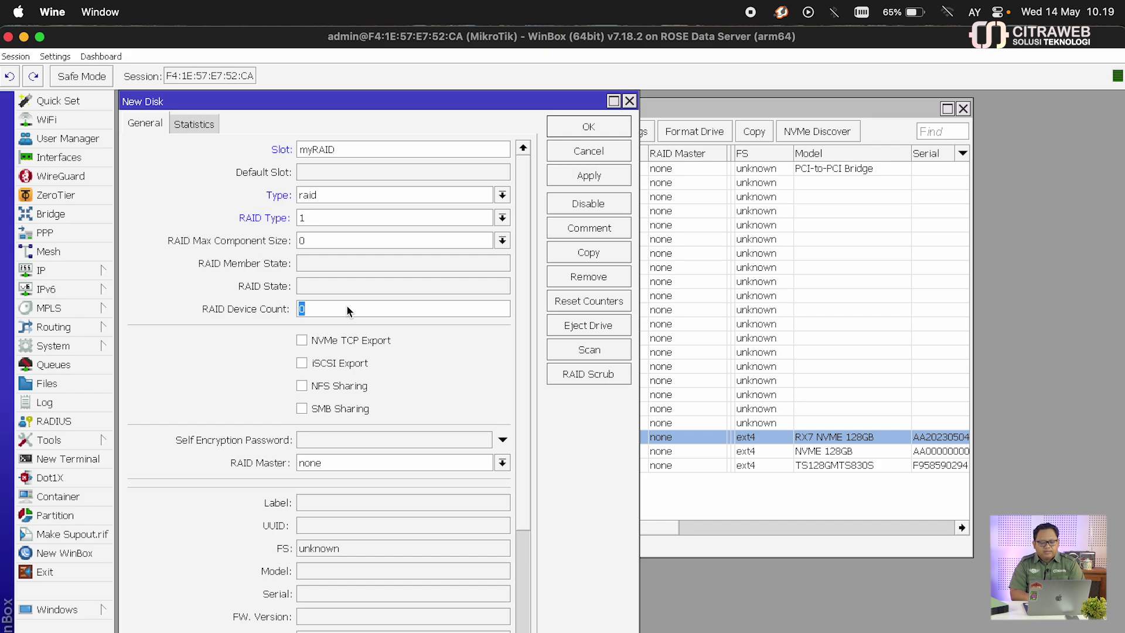
scroll(347, 307, down, 5)
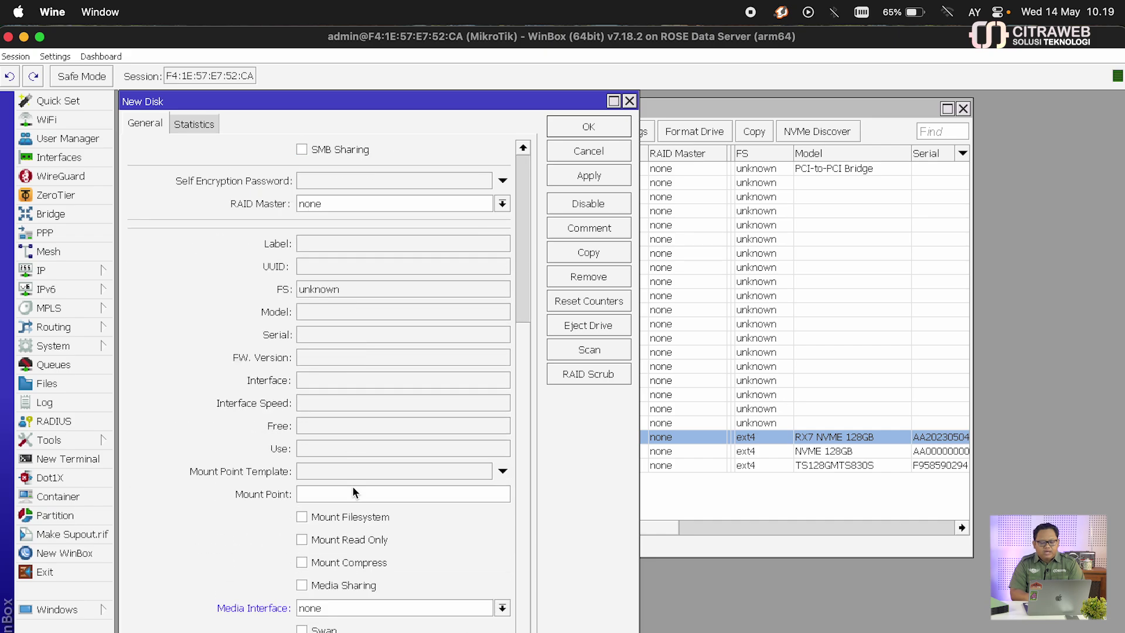
click(300, 517)
scroll(346, 378, up, 5)
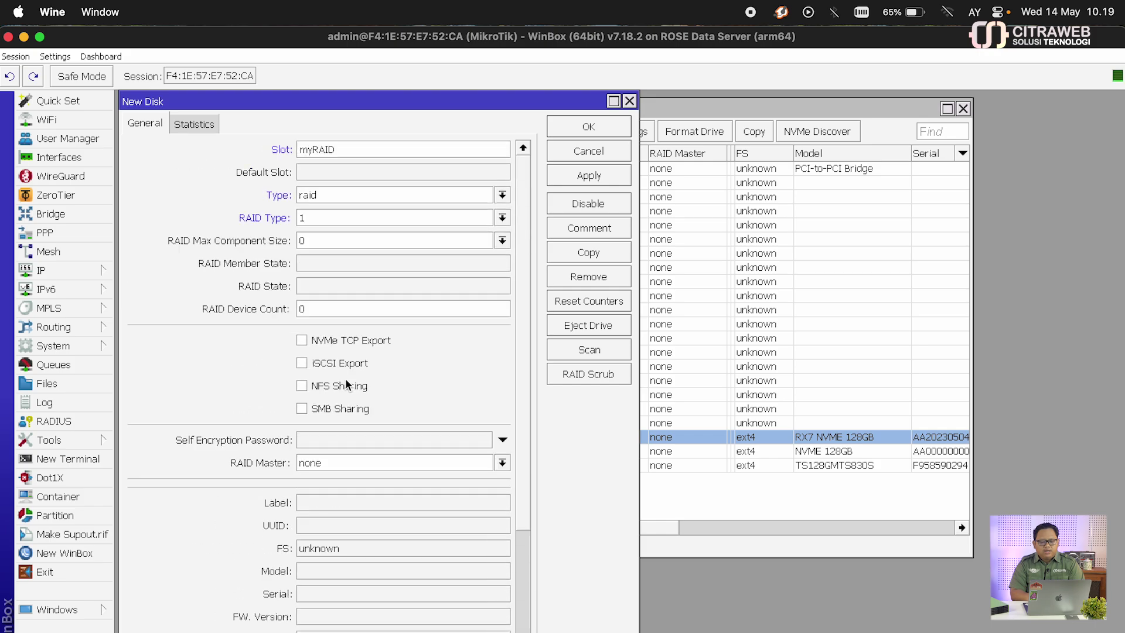
double_click(324, 306)
text(2)
click(584, 127)
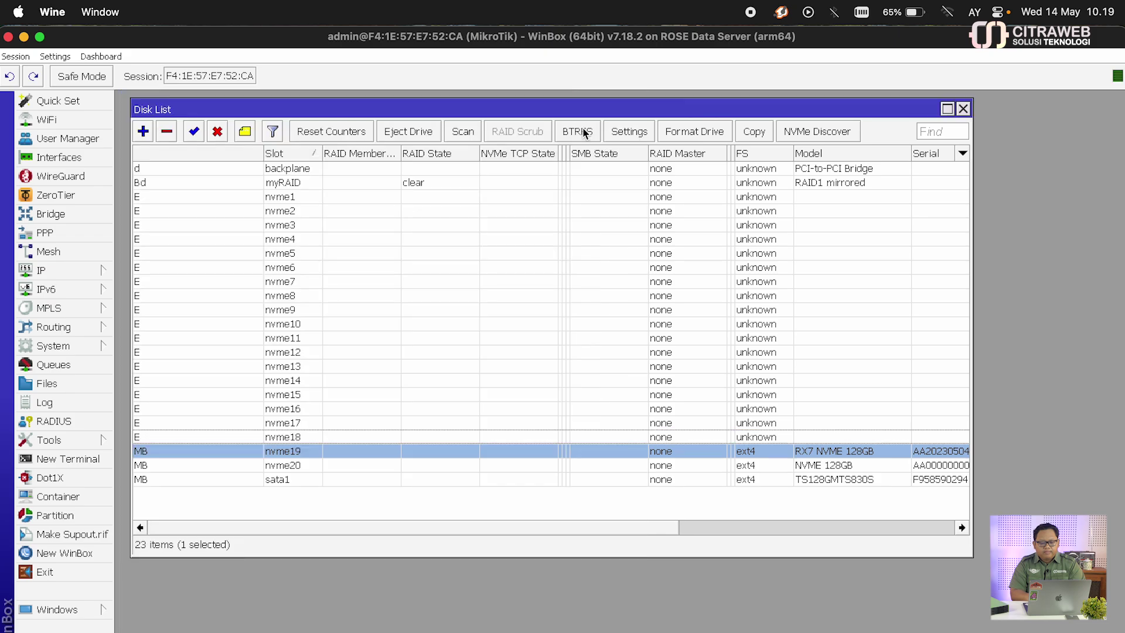
Assign the nvme19 disk to RAID Master myRAID with RAID Role 0 and save it.
click(283, 185)
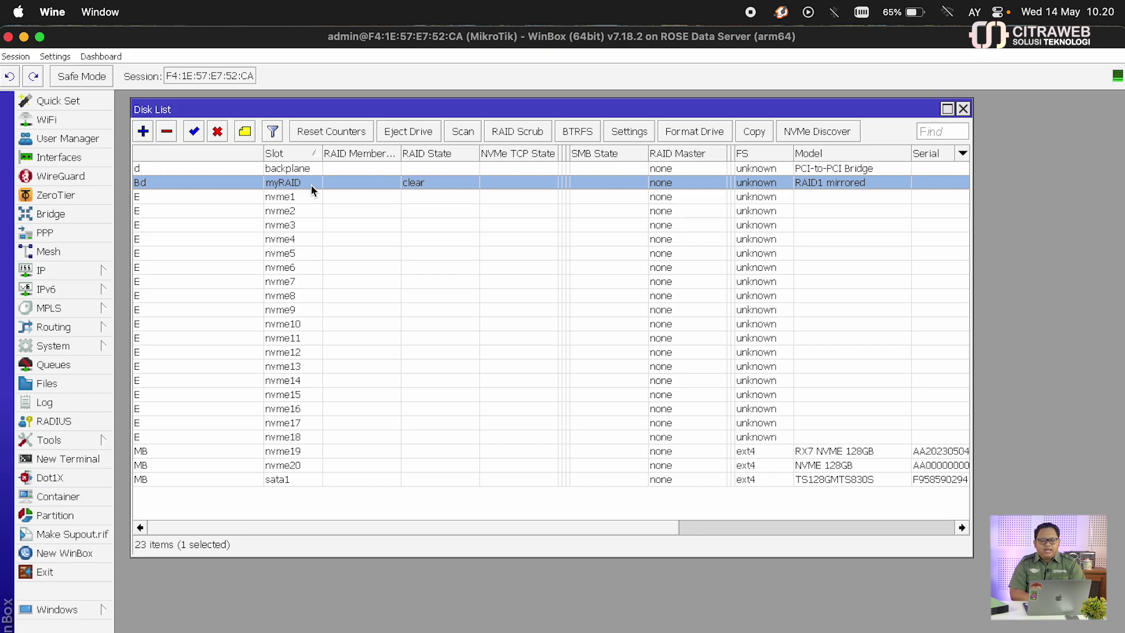
double_click(301, 452)
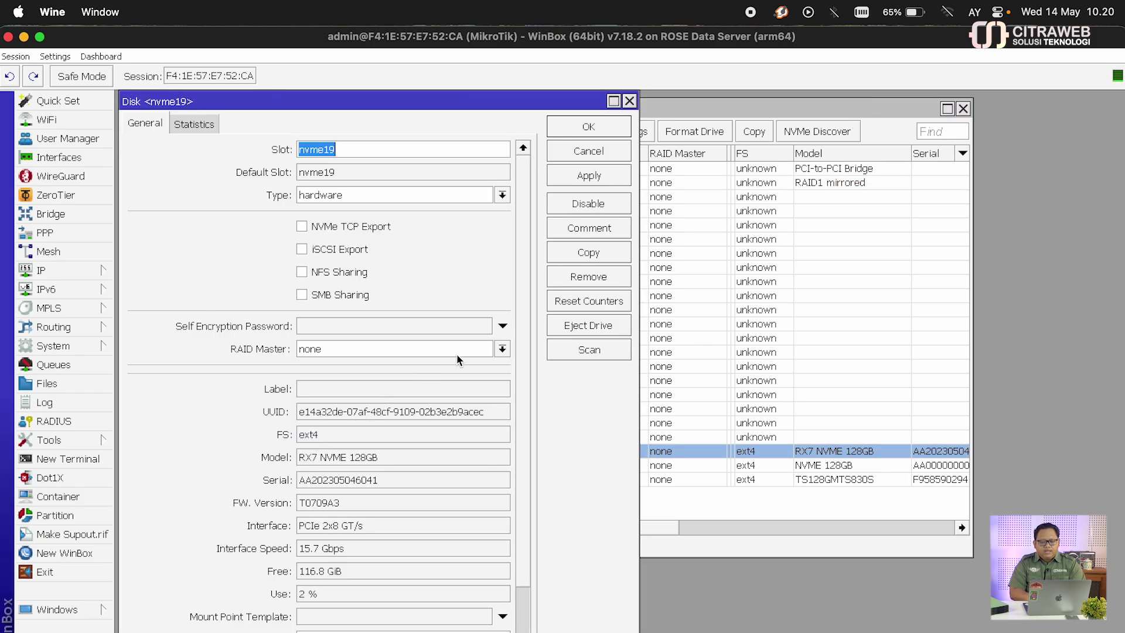
click(503, 350)
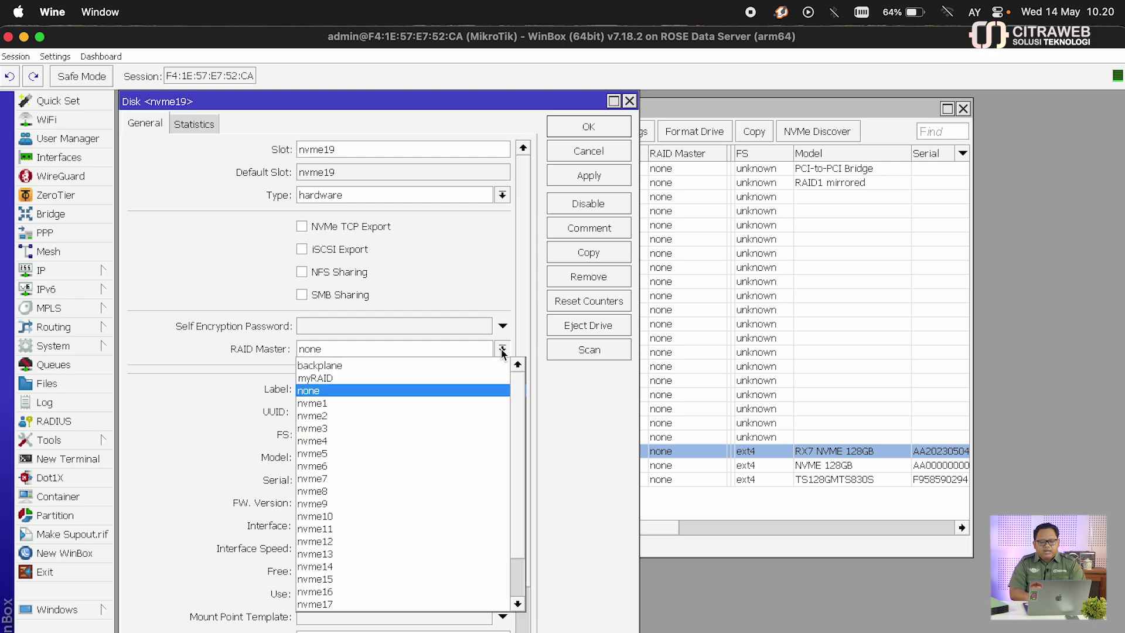
click(408, 378)
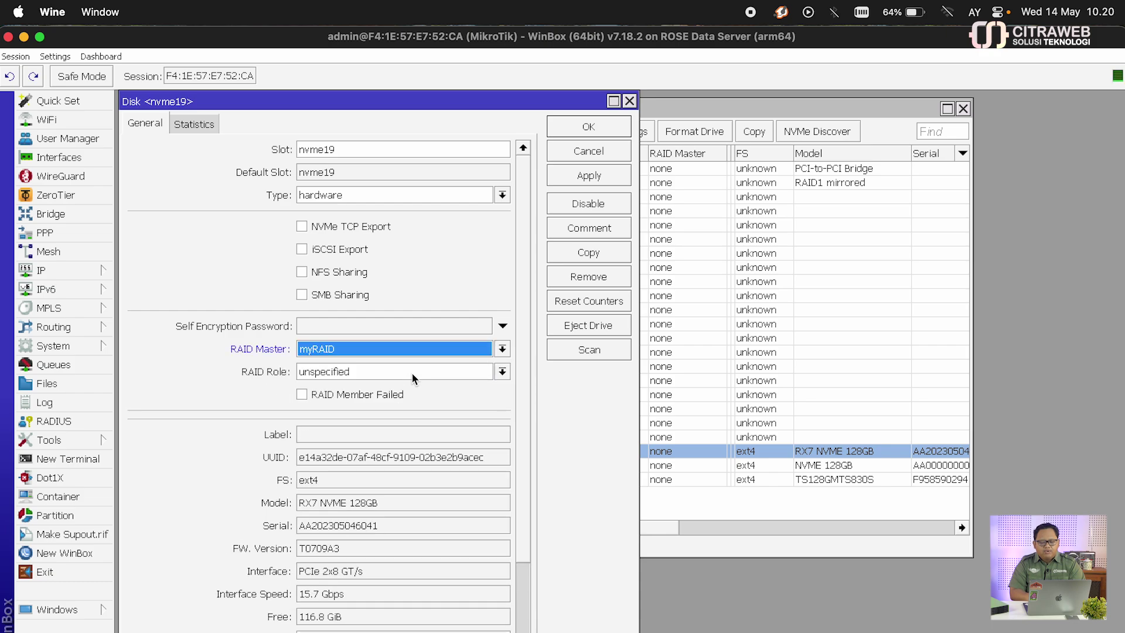
click(411, 372)
double_click(411, 372)
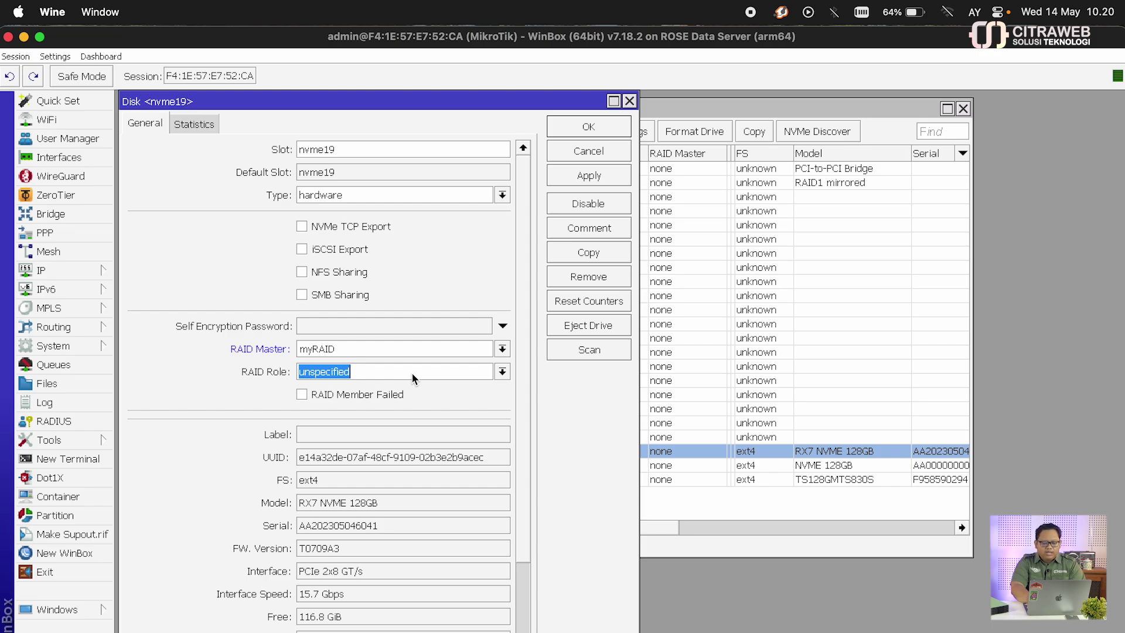
text(0)
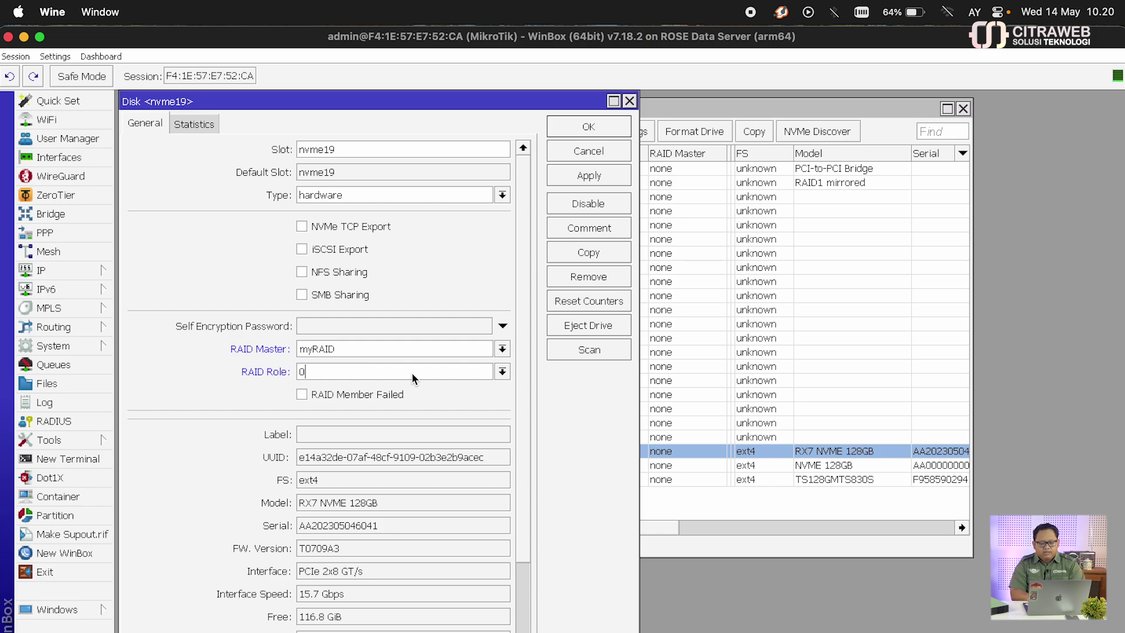
click(588, 128)
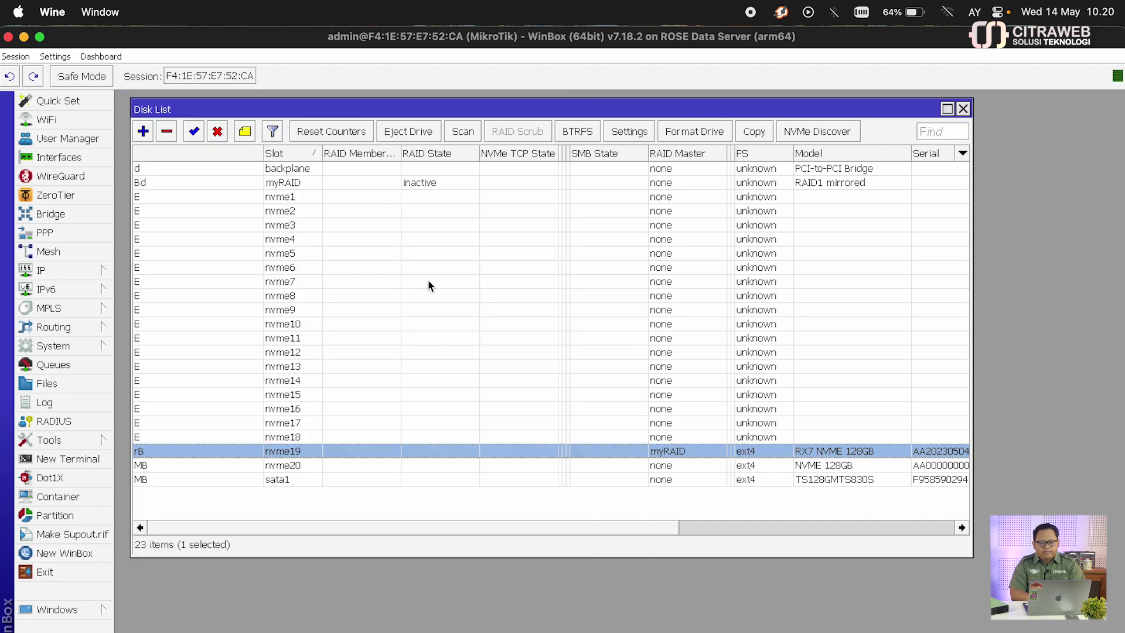
Set the nvme20 disk's RAID Master to myRAID and its RAID Role to 1, and save it.
double_click(293, 464)
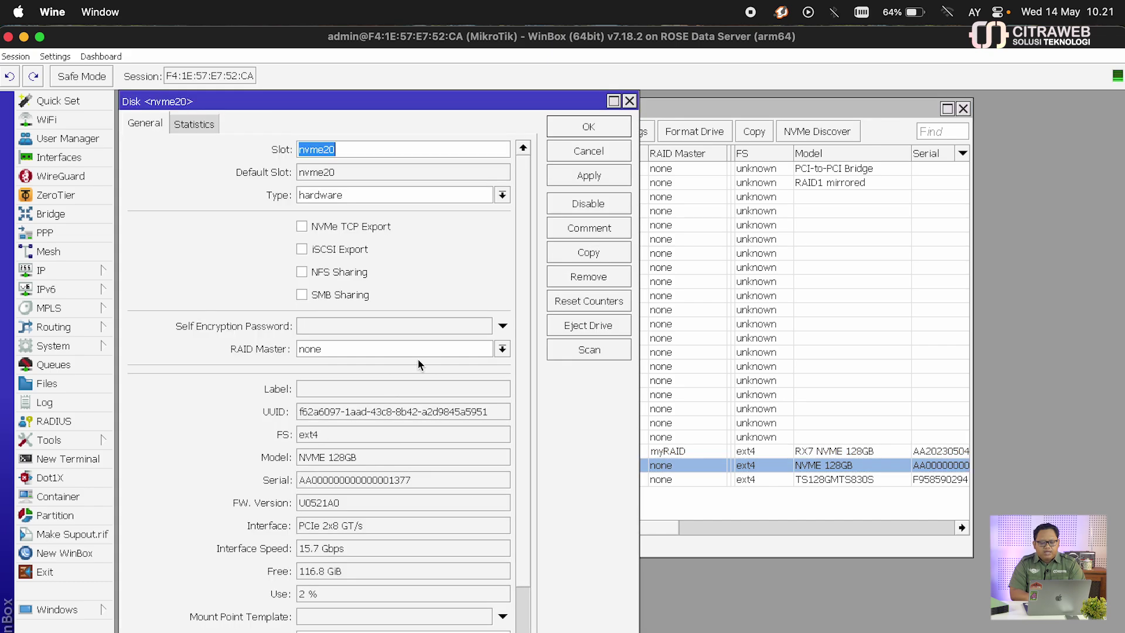
click(501, 349)
click(473, 372)
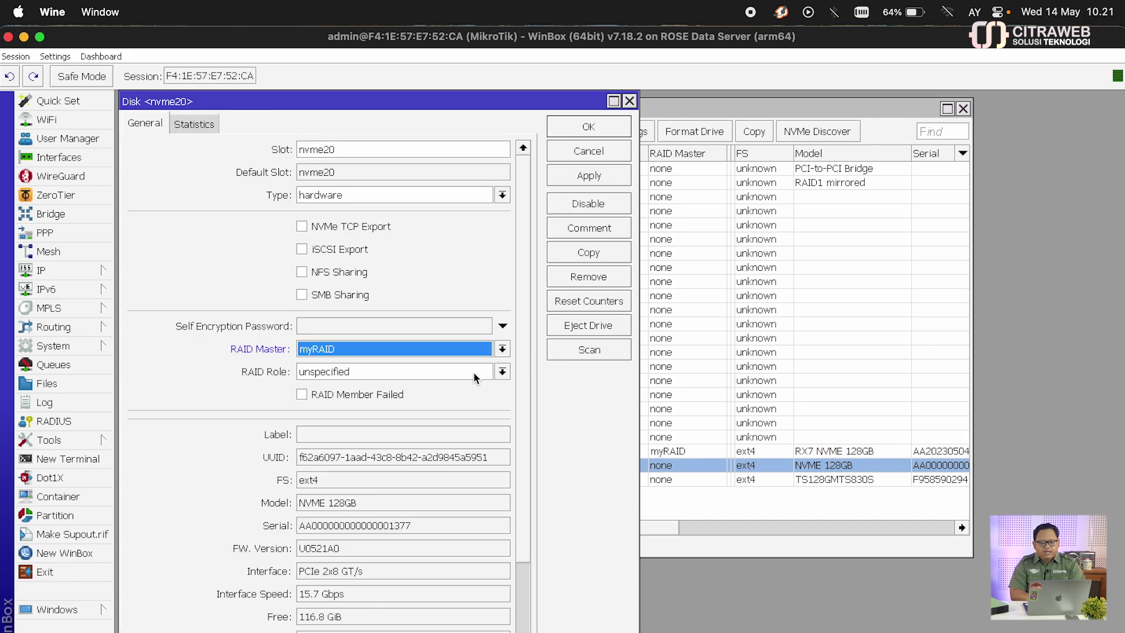
key(Tab)
text(1)
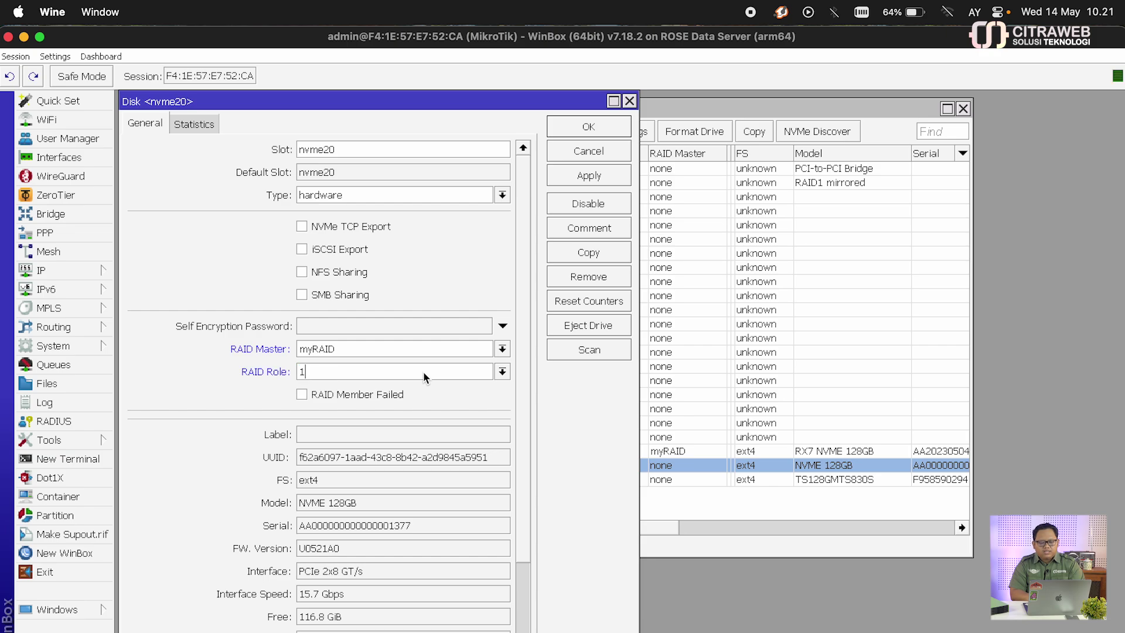
click(587, 127)
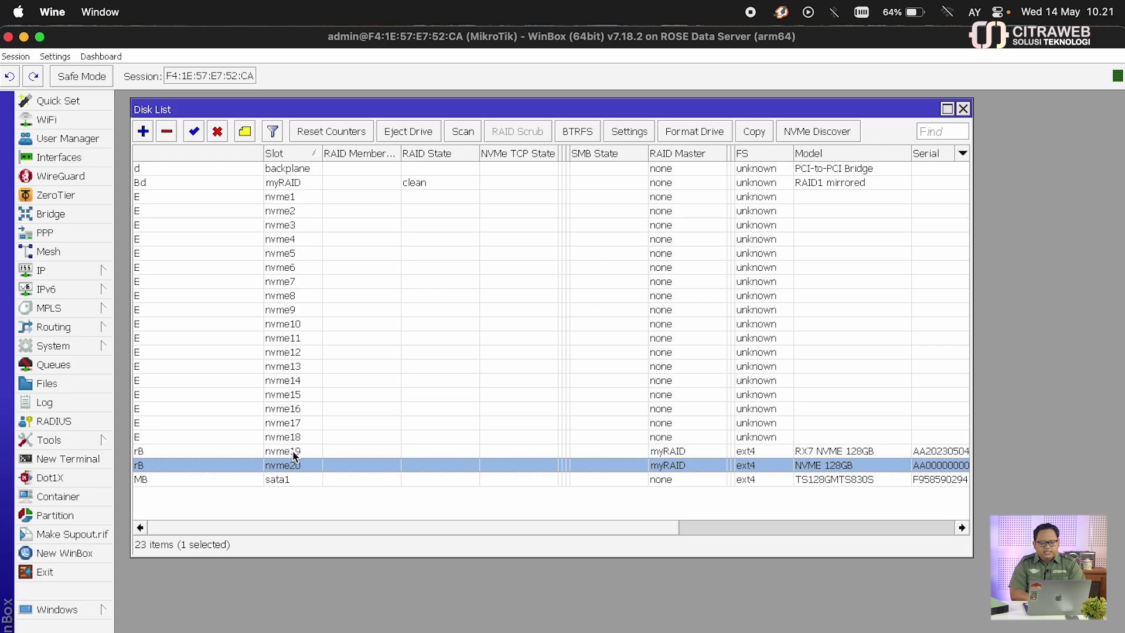
Check the status flags and RAID Master entries of nvme19 and nvme20 in the disk list.
mouse_move(144, 471)
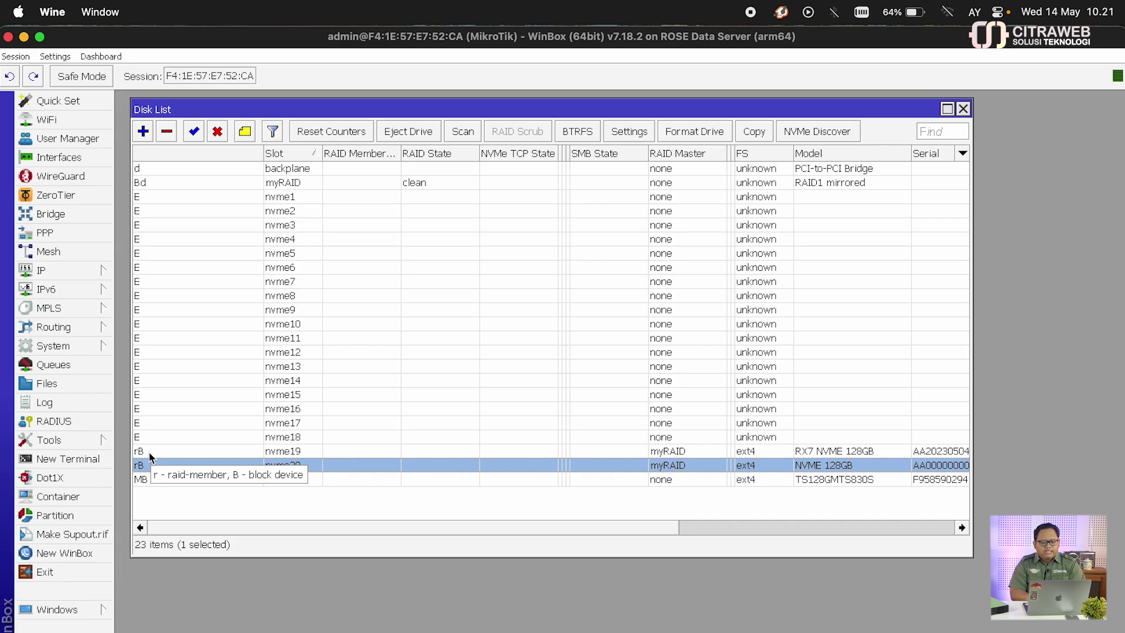
click(148, 454)
click(148, 466)
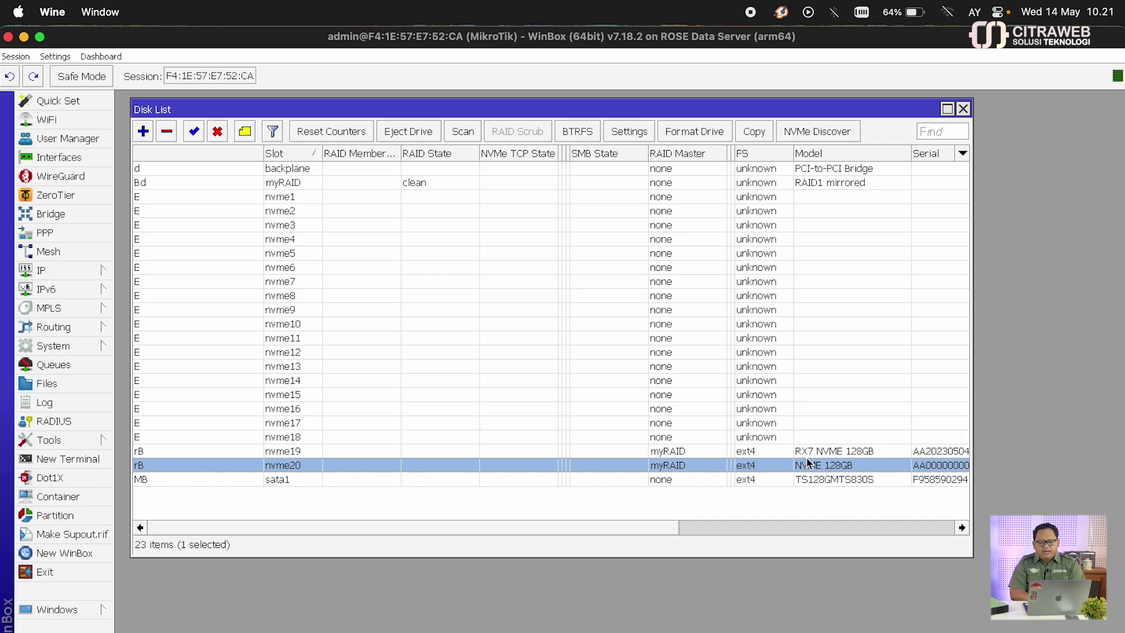
click(690, 450)
click(686, 464)
click(687, 454)
click(683, 465)
Review the myRAID disk's properties, including its RAID state, file system and mount settings, and close them without changes.
click(297, 184)
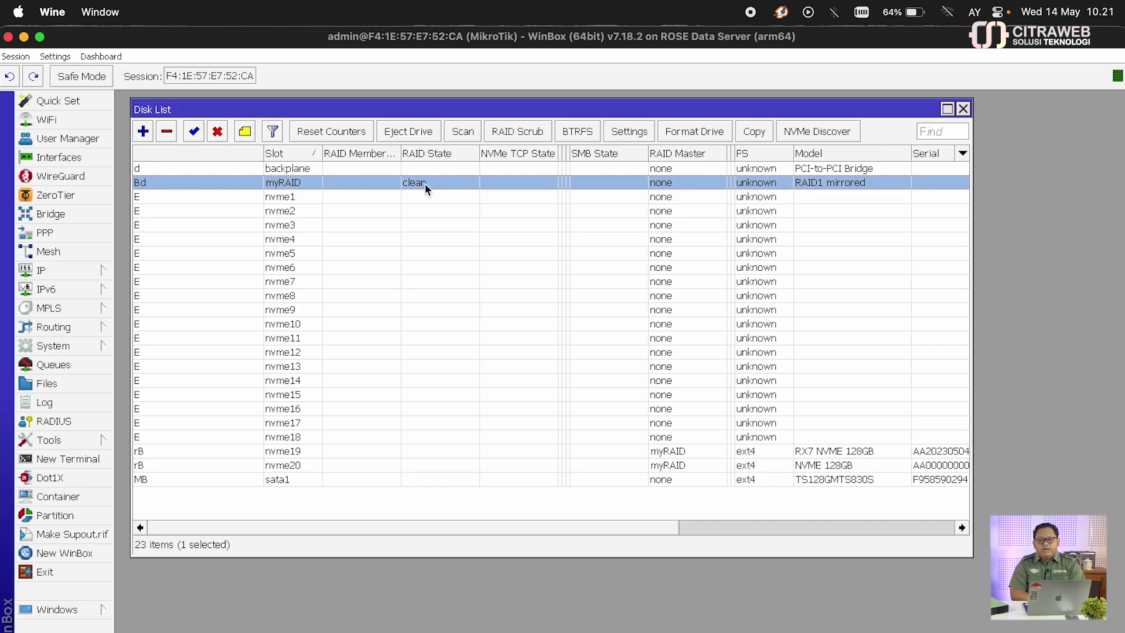
double_click(302, 181)
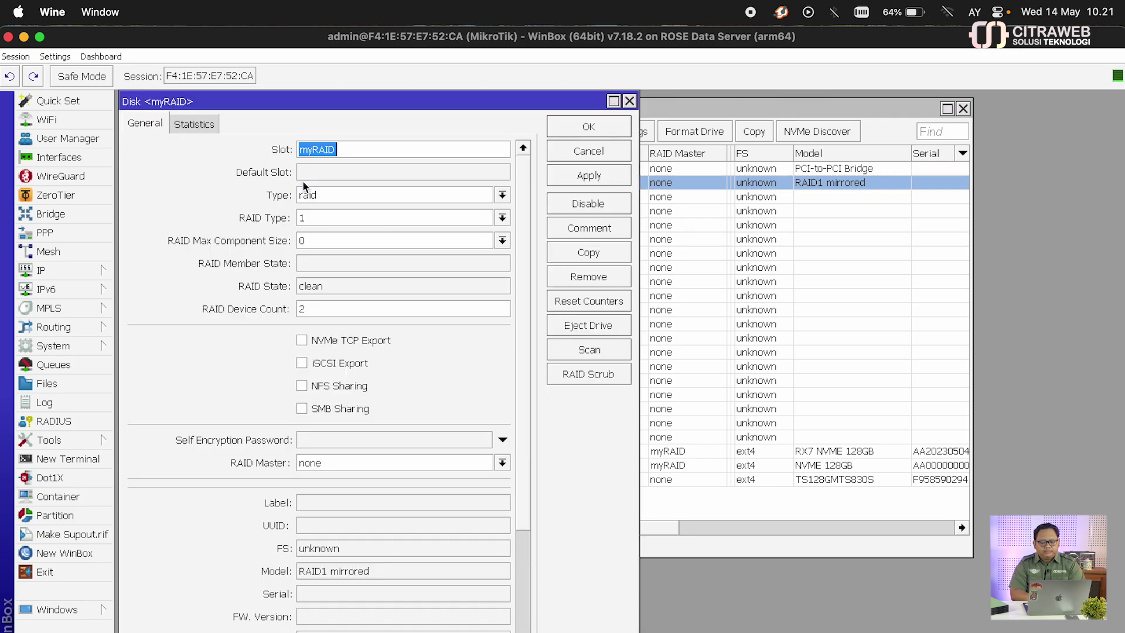
scroll(412, 328, down, 5)
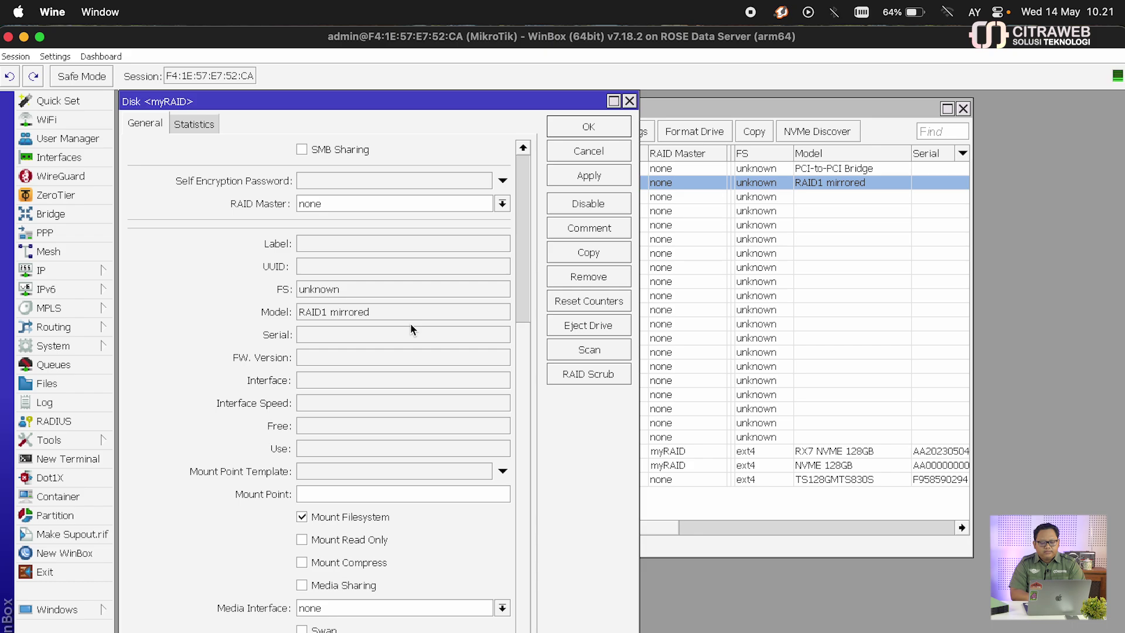
scroll(410, 329, up, 5)
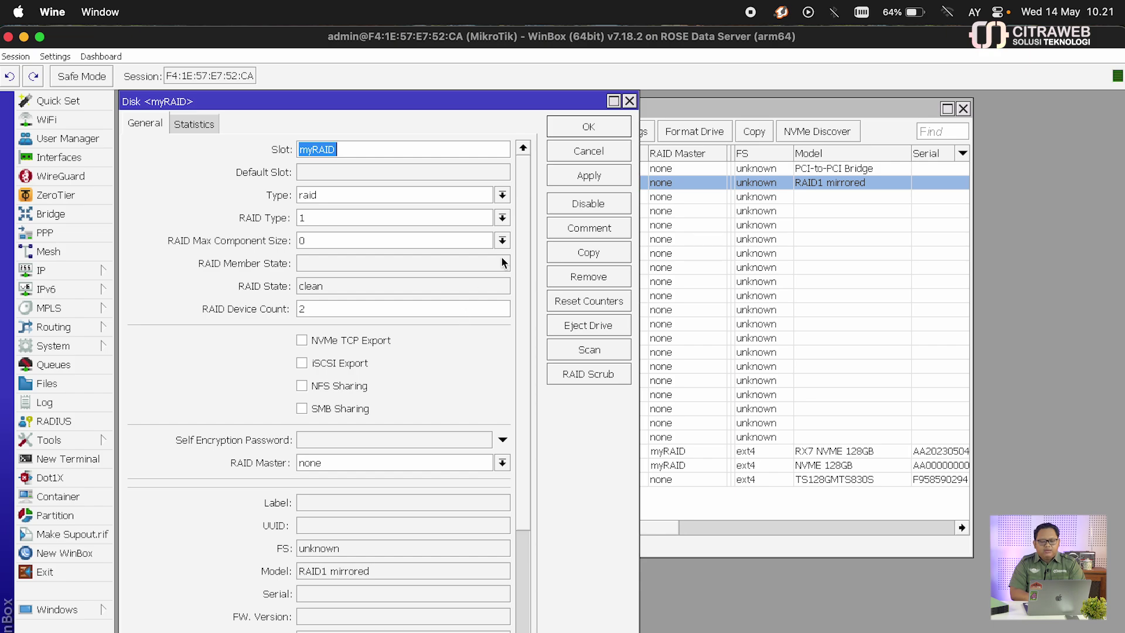
click(588, 149)
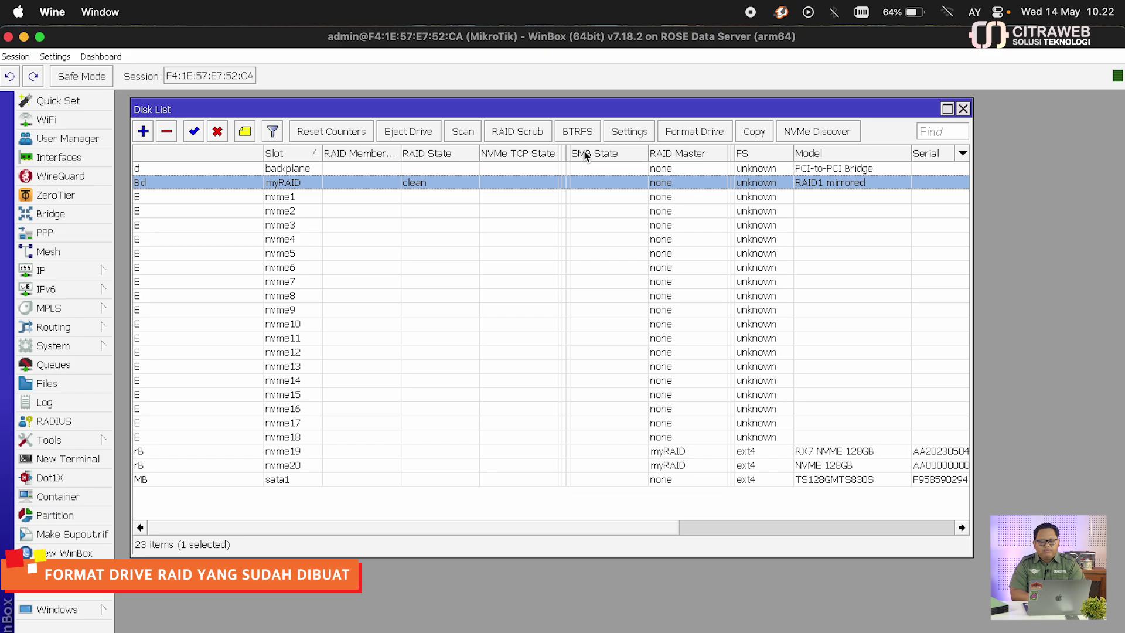
Format the myRAID drive with the ext4 file system and close the format dialog.
click(680, 132)
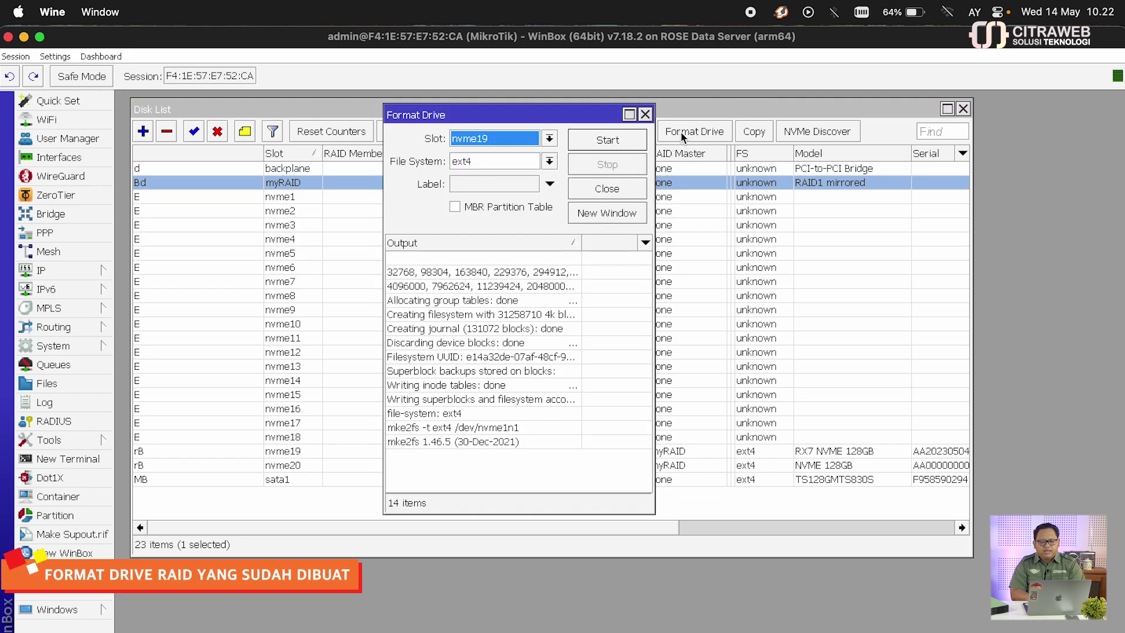
click(549, 138)
click(530, 154)
click(588, 144)
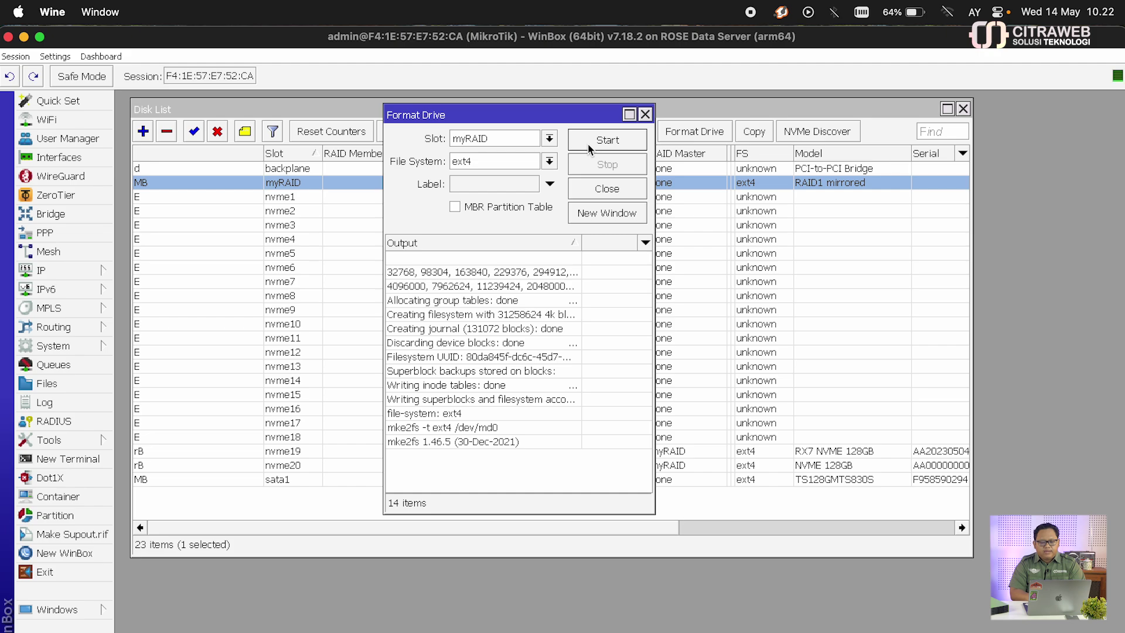
click(598, 188)
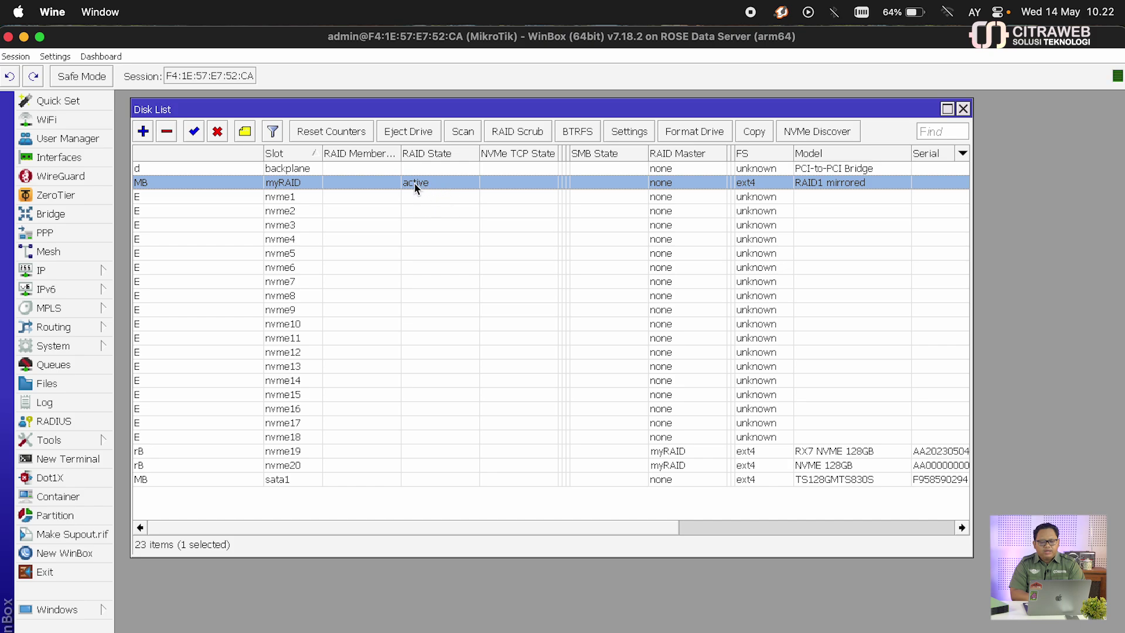
Inspect the formatted myRAID disk's file system, model, free space and mount point, and close its properties.
double_click(392, 183)
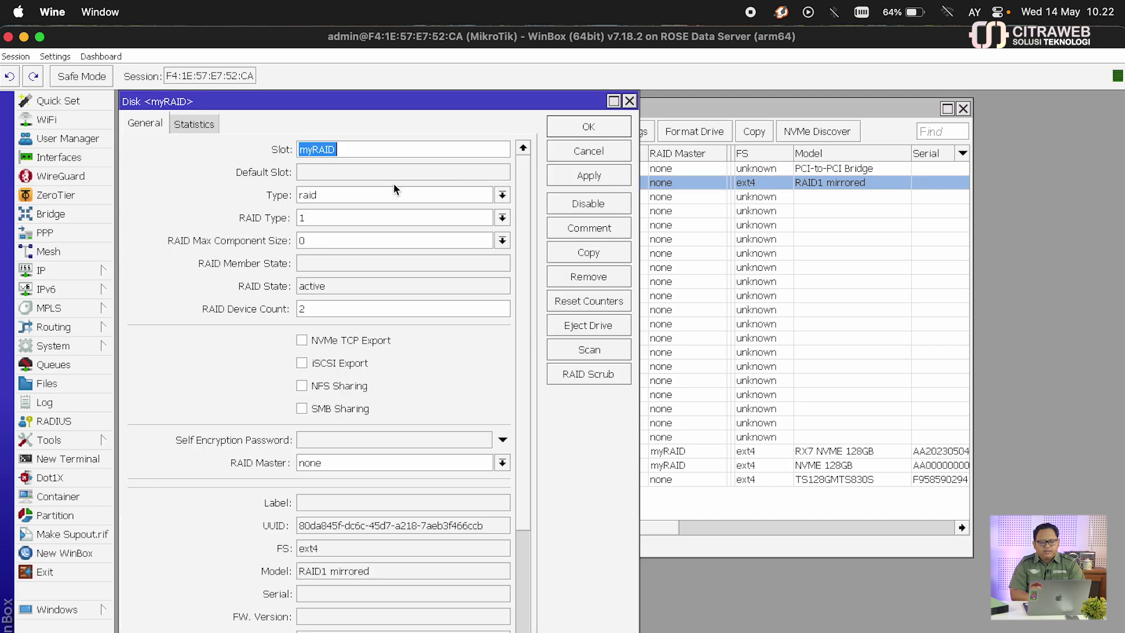
scroll(376, 379, down, 5)
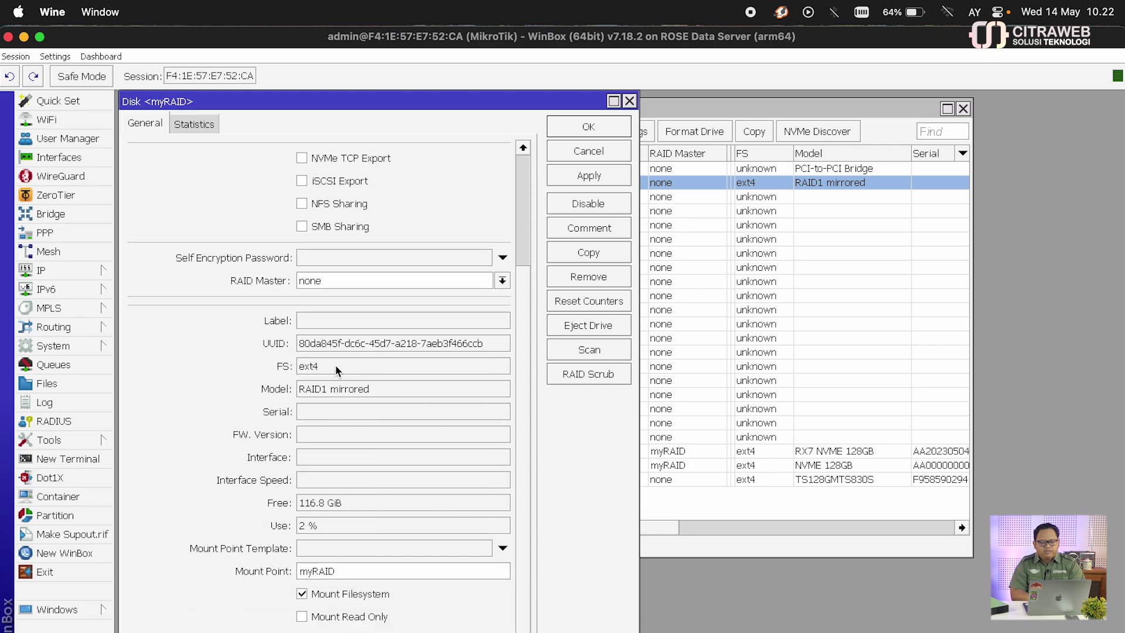
click(335, 364)
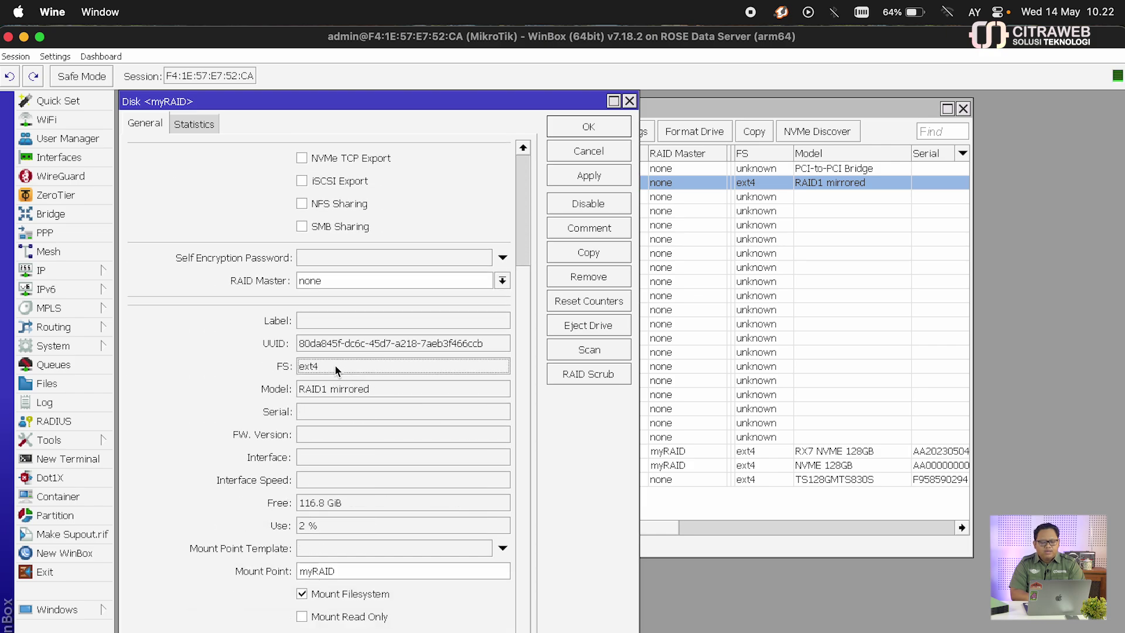
click(372, 389)
scroll(371, 389, down, 2)
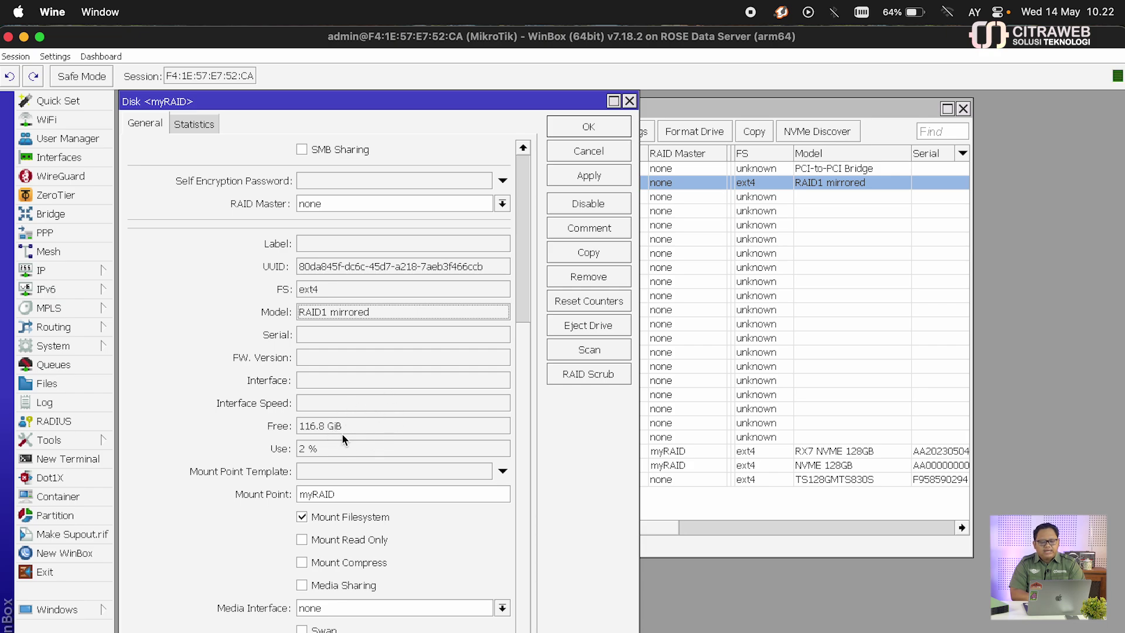
scroll(389, 432, up, 10)
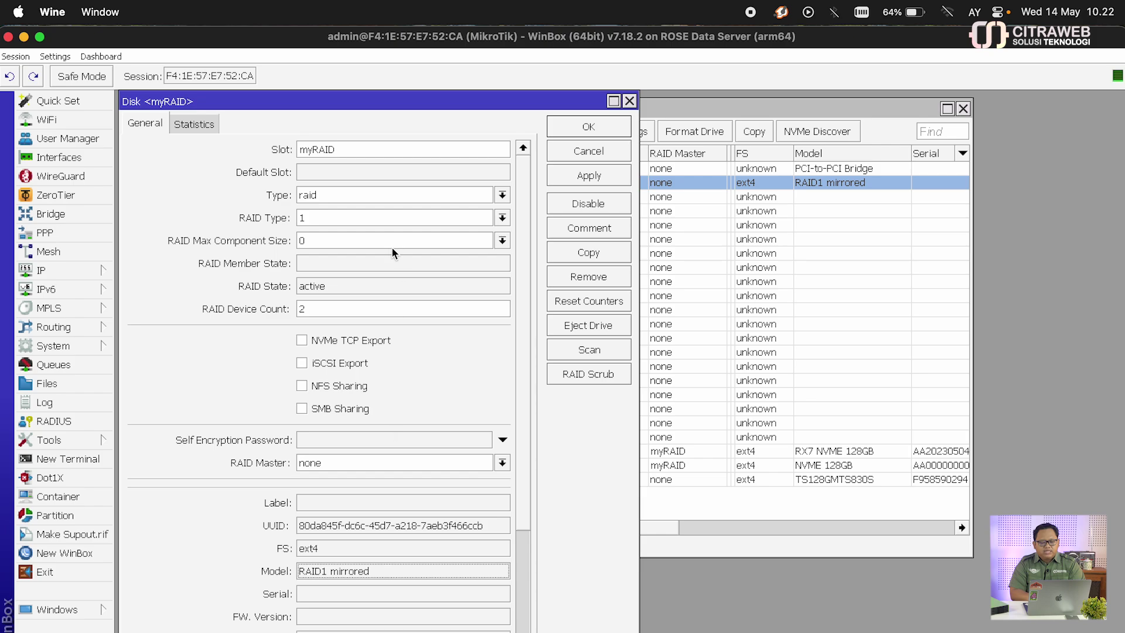
click(629, 102)
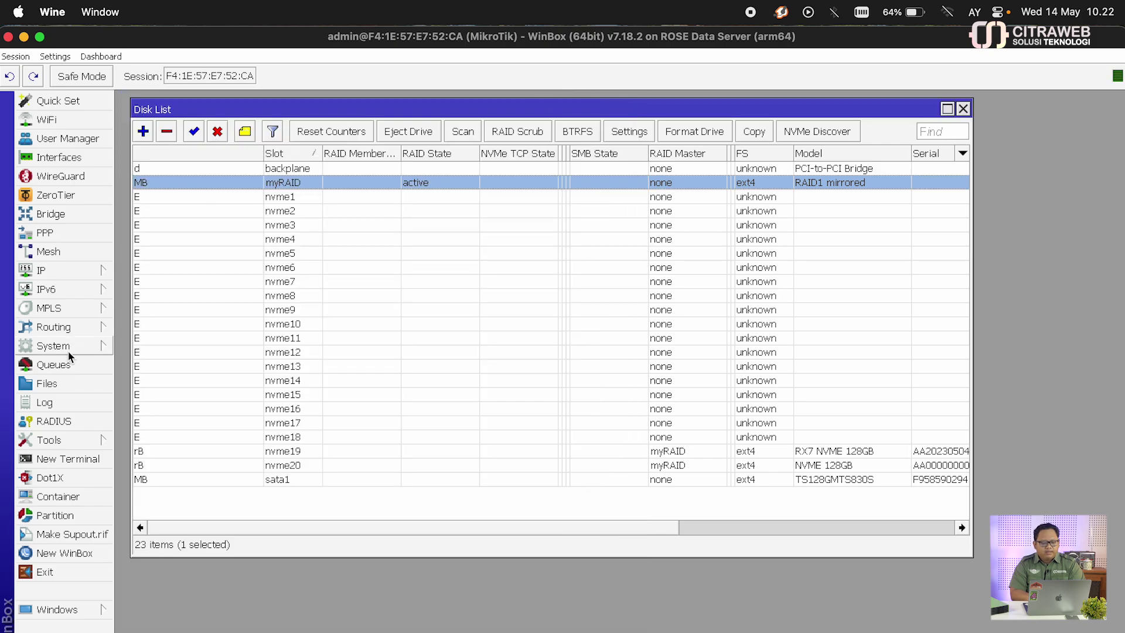
Look up the myRAID disk in the router's file list, and close the file and disk lists.
click(61, 383)
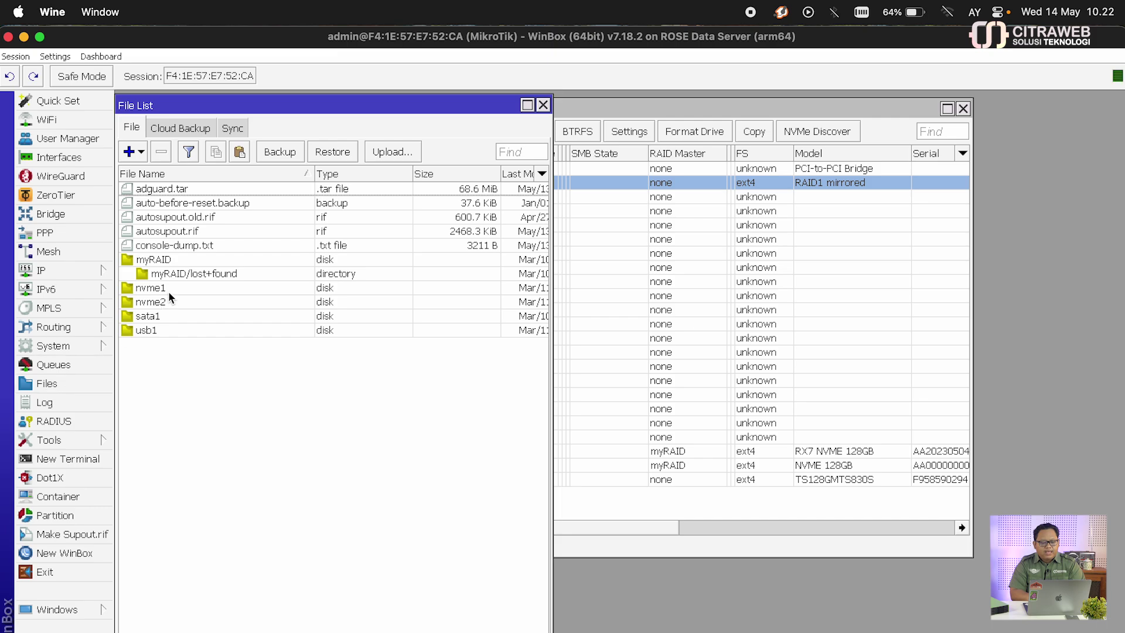
click(202, 258)
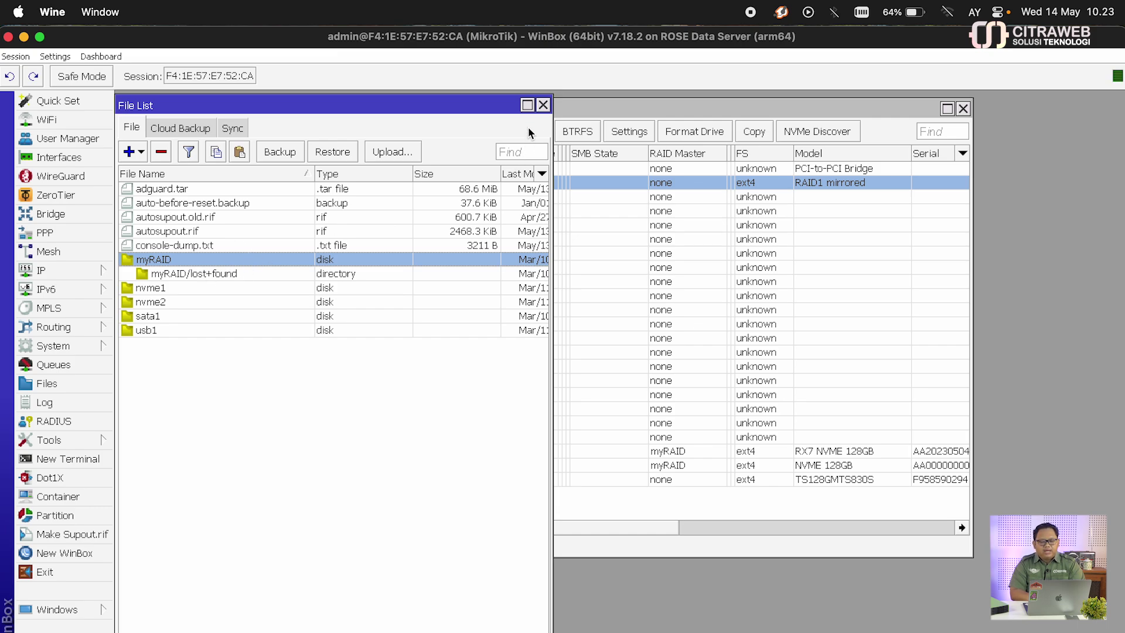
click(543, 104)
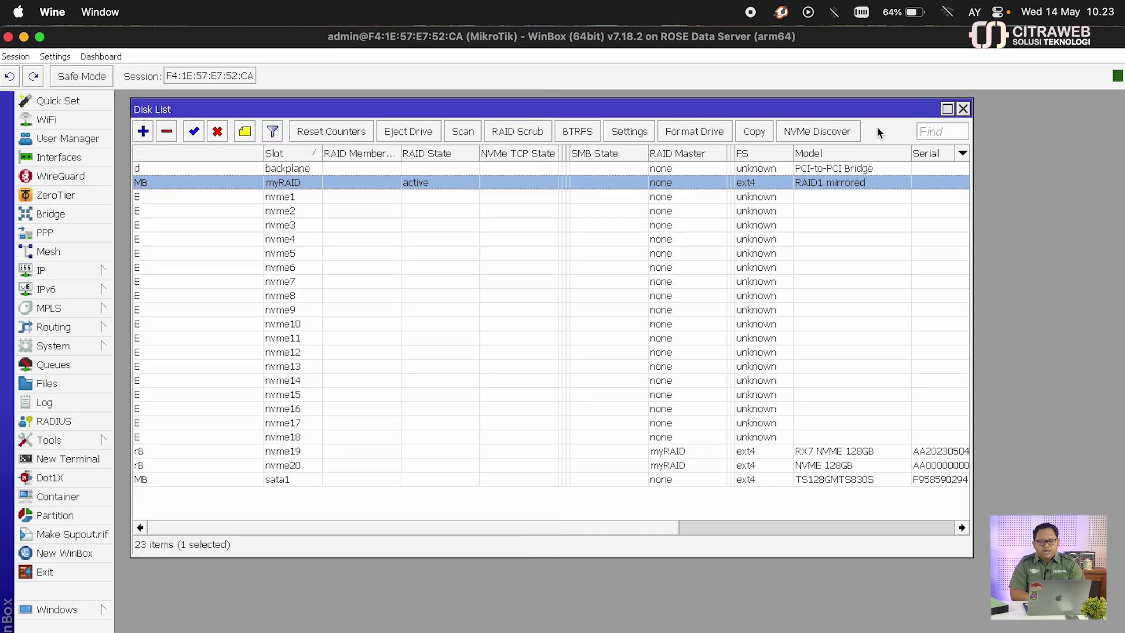
click(962, 109)
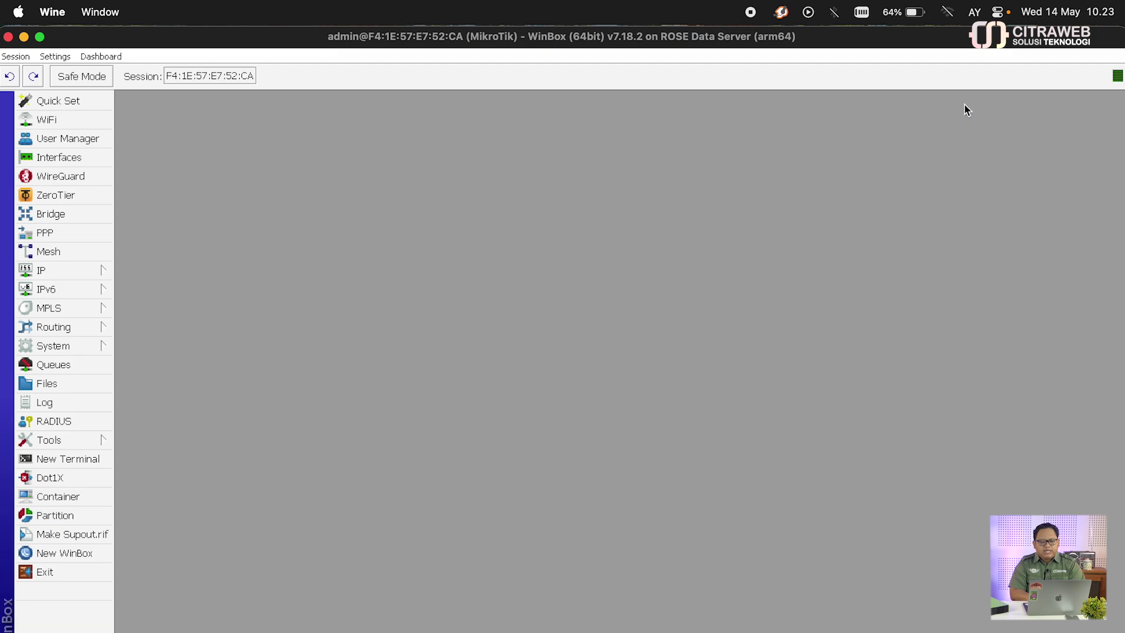
Draft a new SMB share with myRAID as its directory, and close the SMB windows without saving.
click(96, 275)
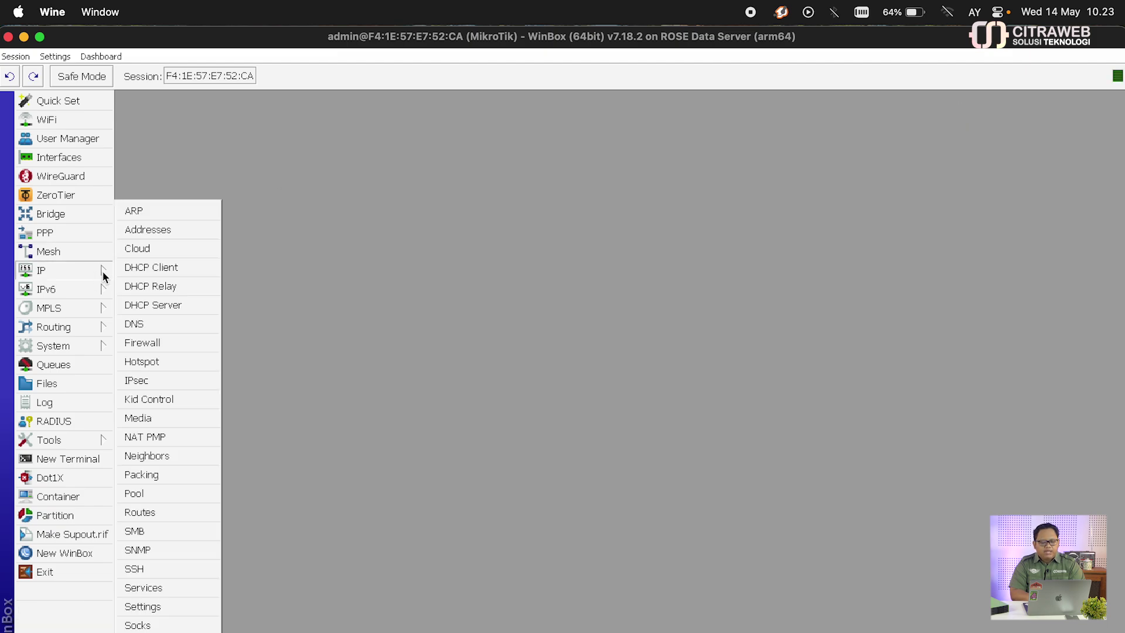
click(164, 530)
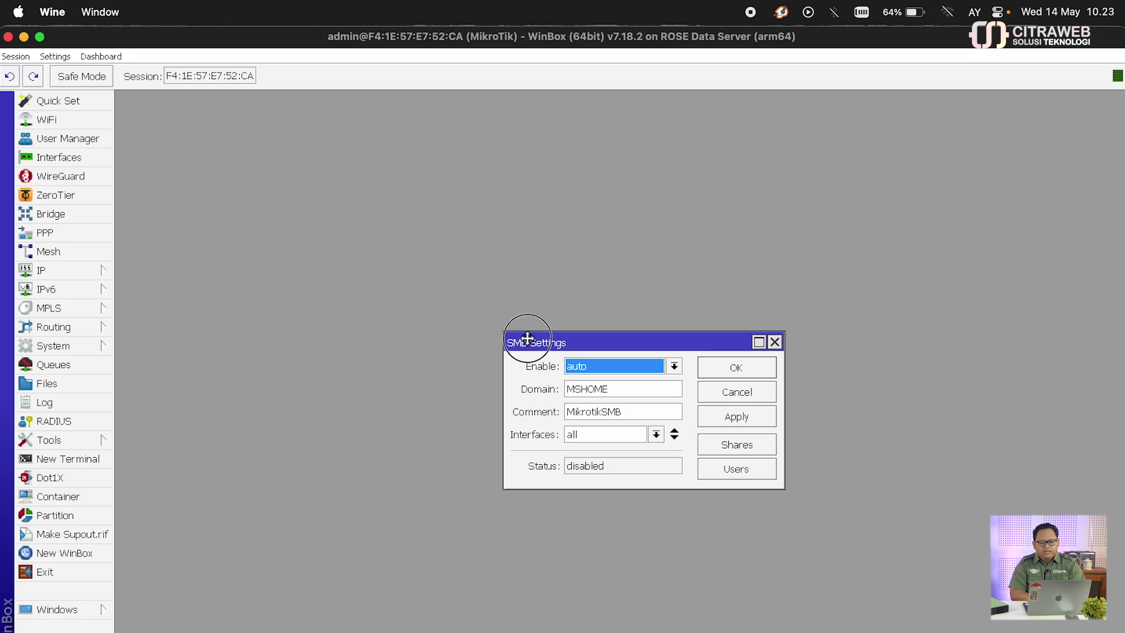
drag(527, 339, 293, 112)
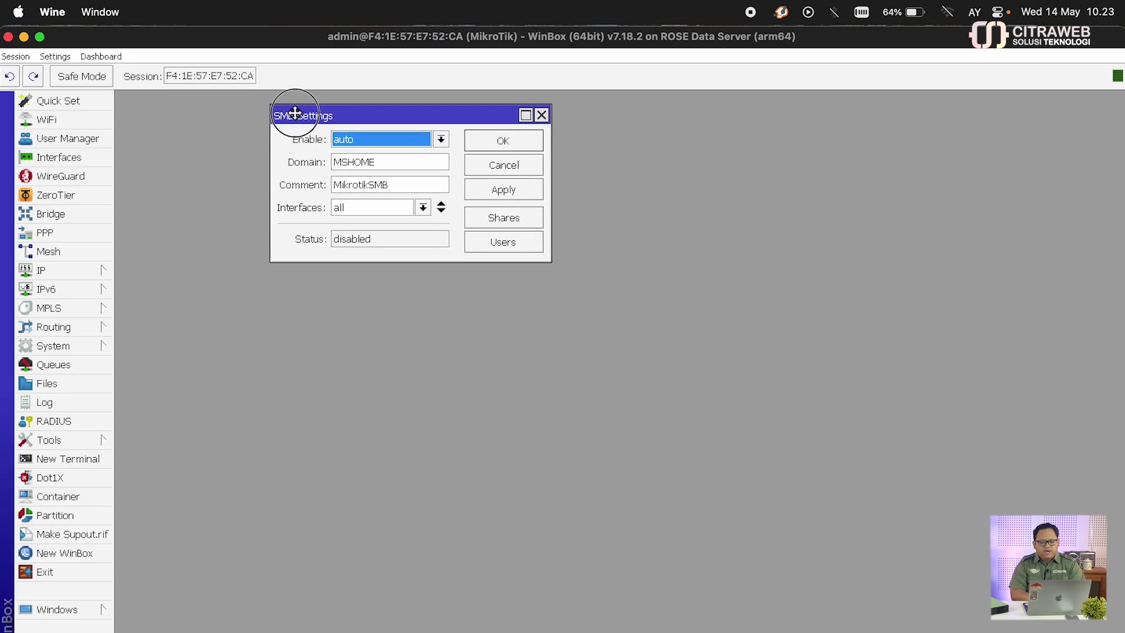
click(514, 226)
drag(502, 258, 290, 229)
click(285, 251)
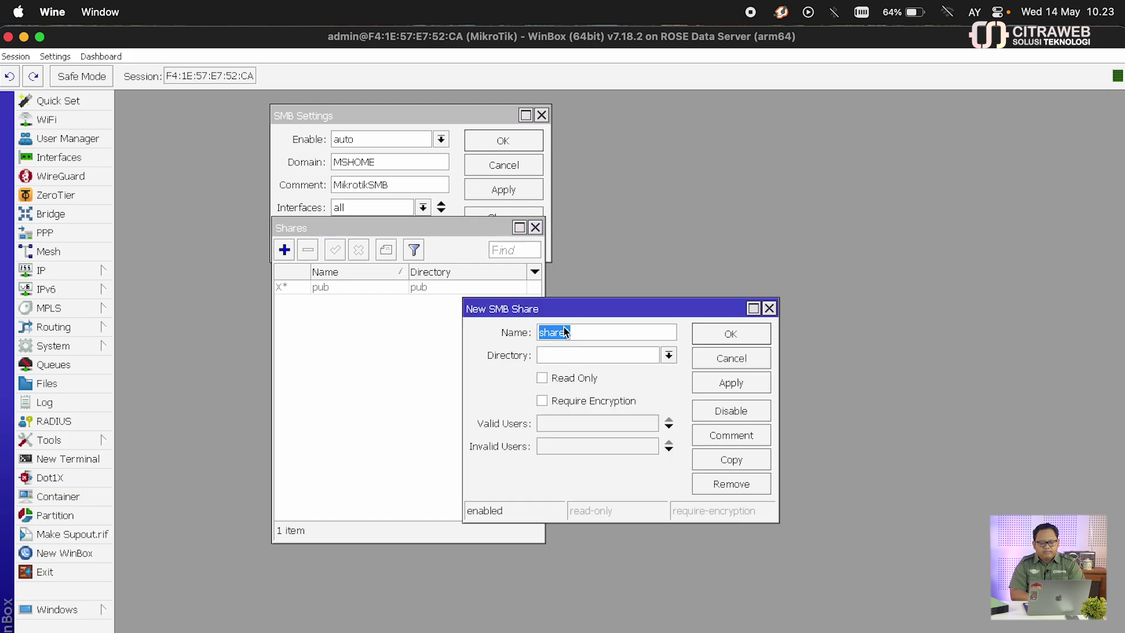
drag(557, 319, 311, 287)
click(422, 323)
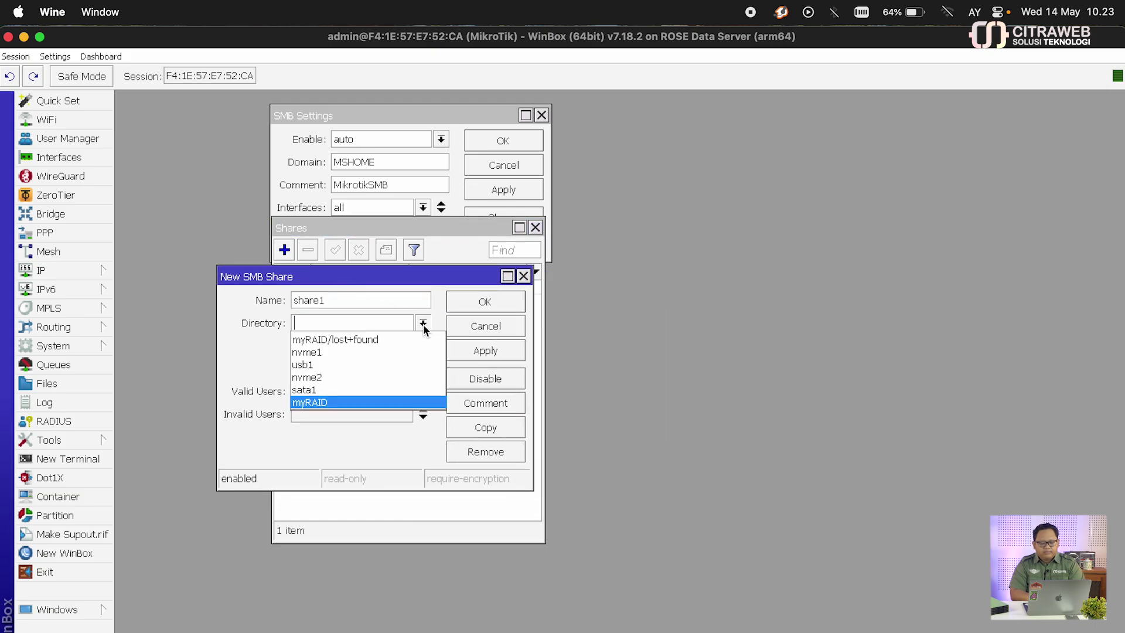
click(390, 401)
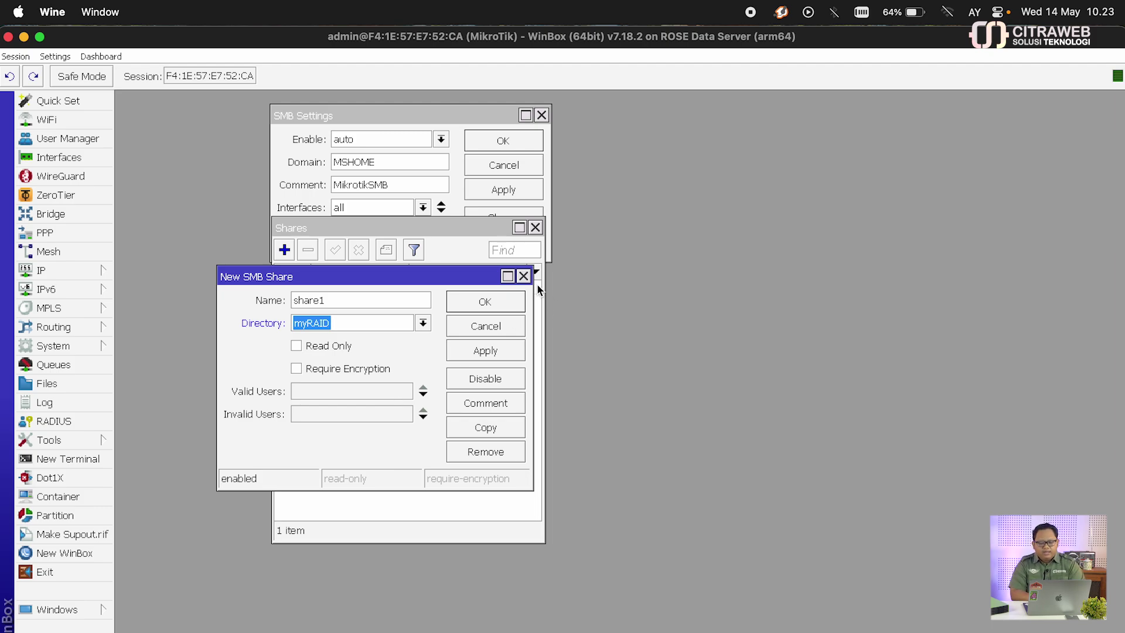
click(523, 276)
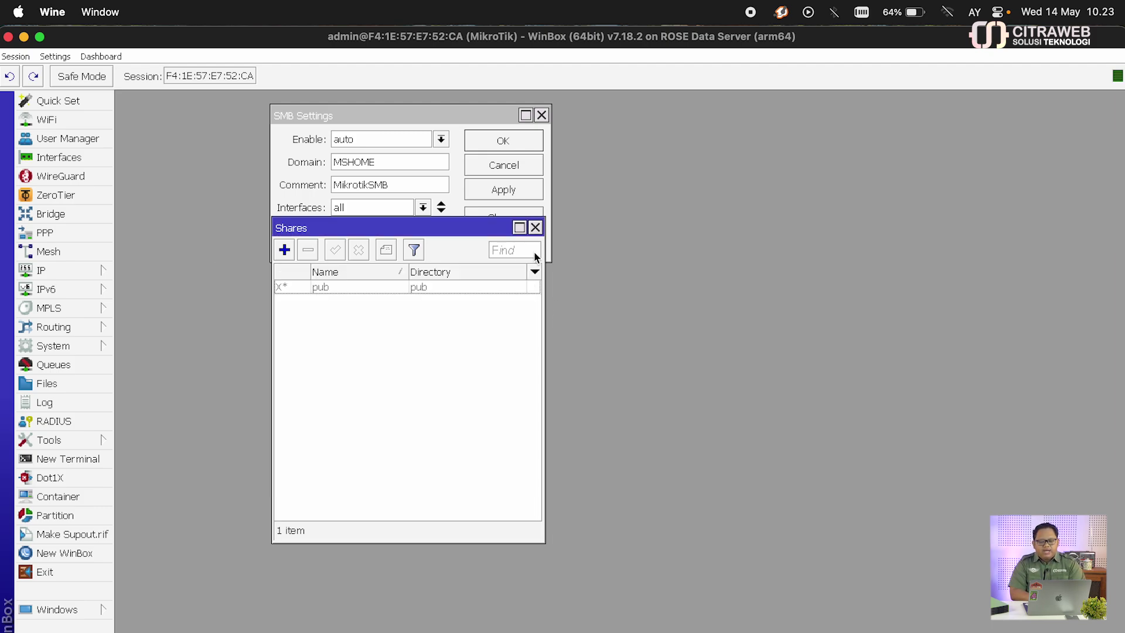
click(535, 228)
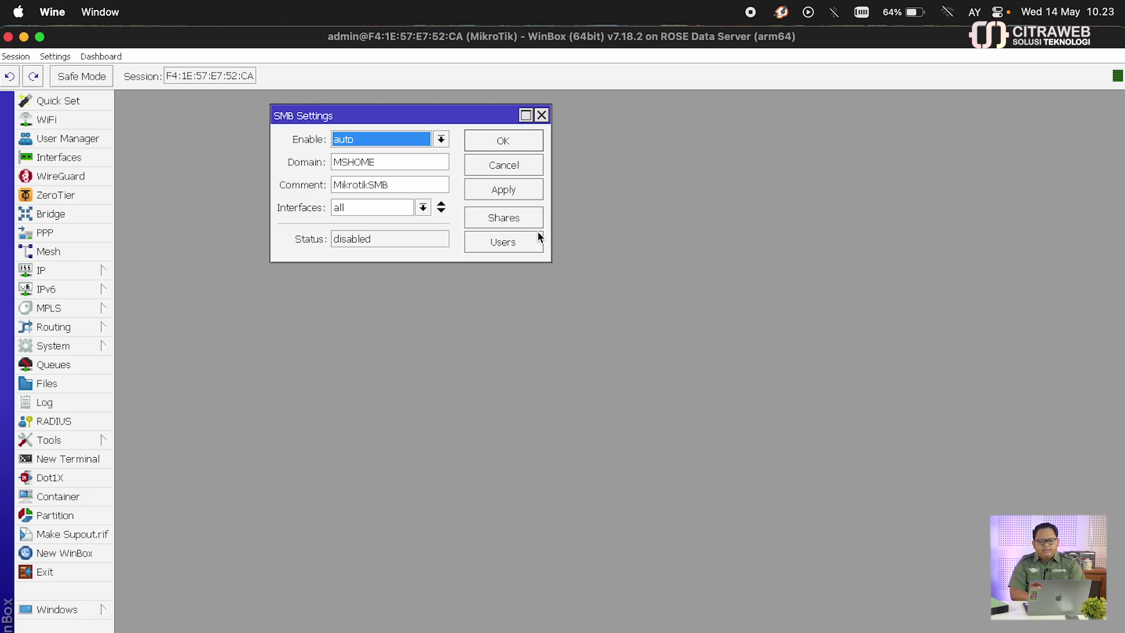
click(545, 118)
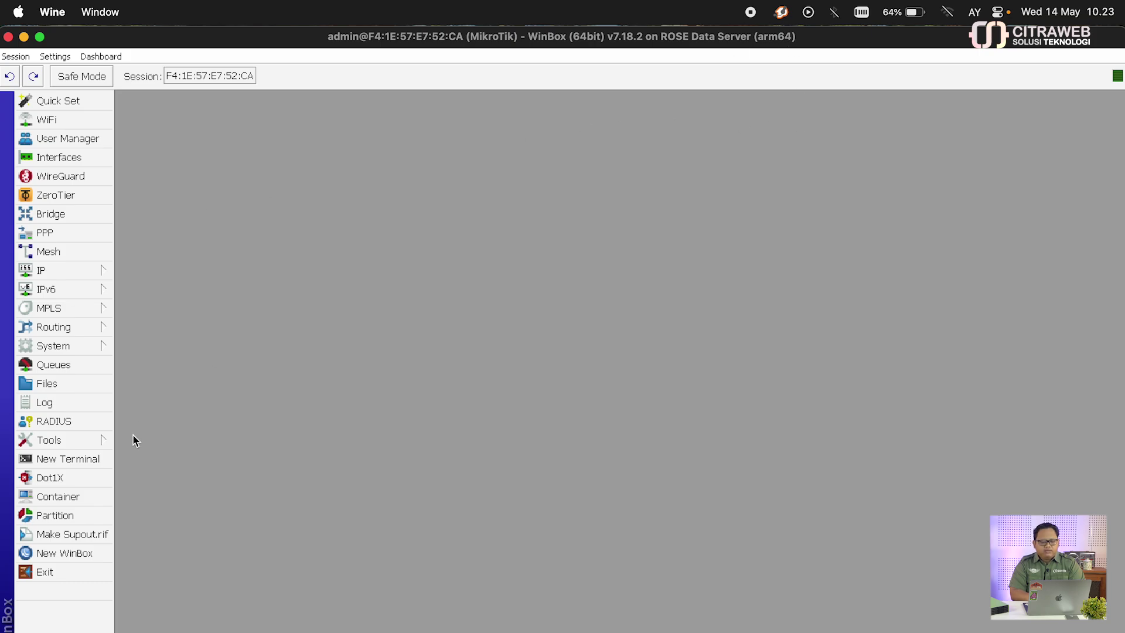
Examine the container environment variable form with its name, key and value fields, and cancel it.
click(57, 496)
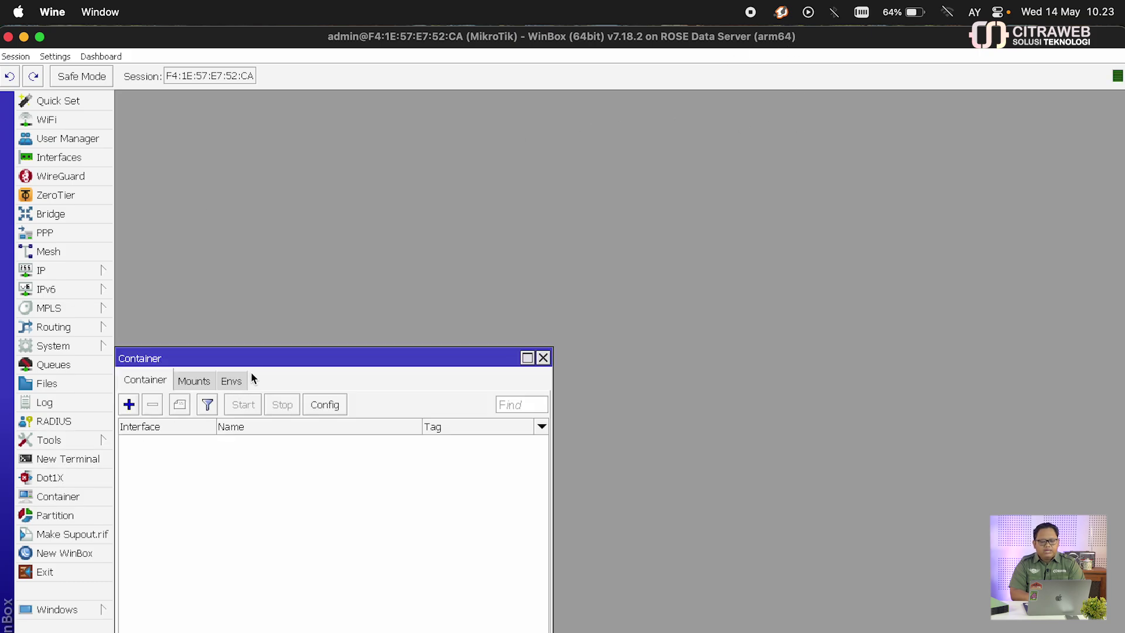
drag(267, 359, 300, 110)
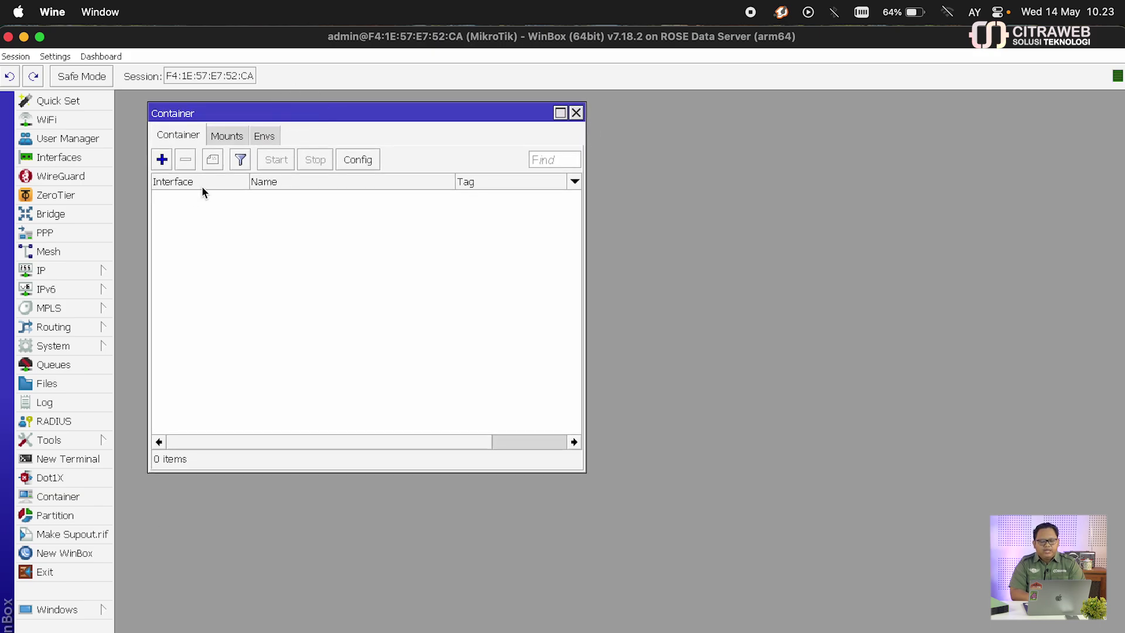
click(264, 136)
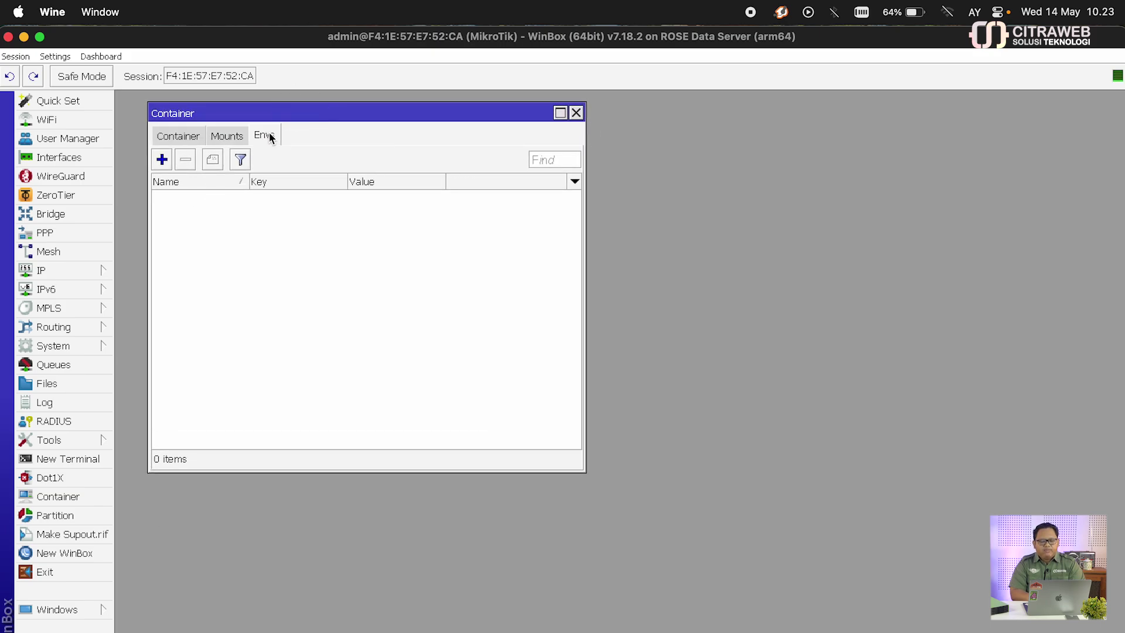
click(163, 160)
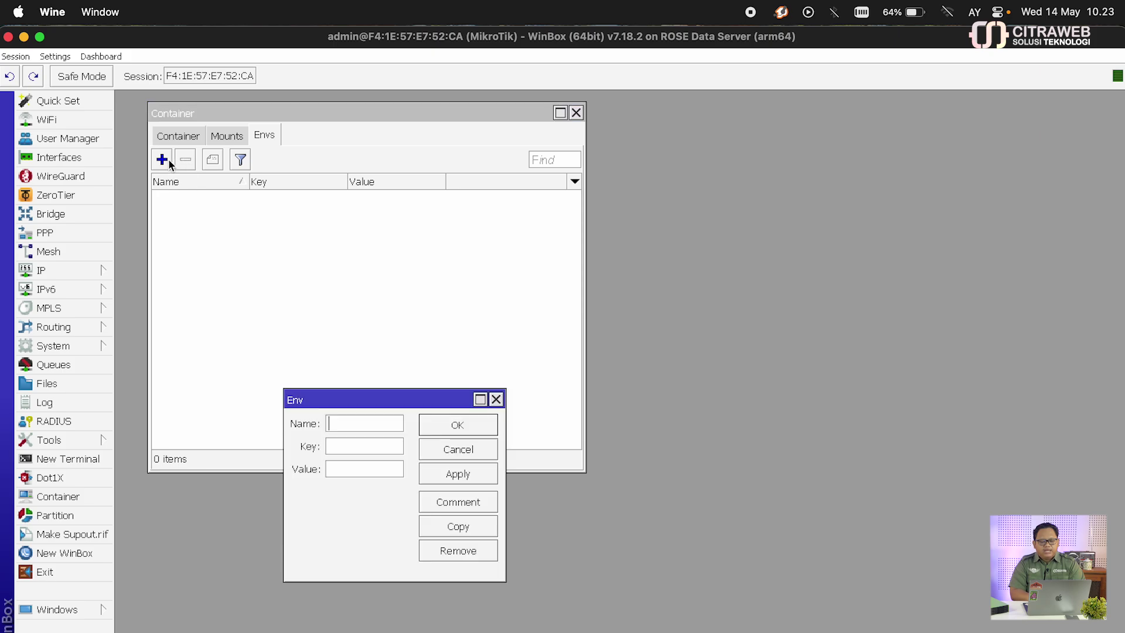
drag(321, 398, 430, 192)
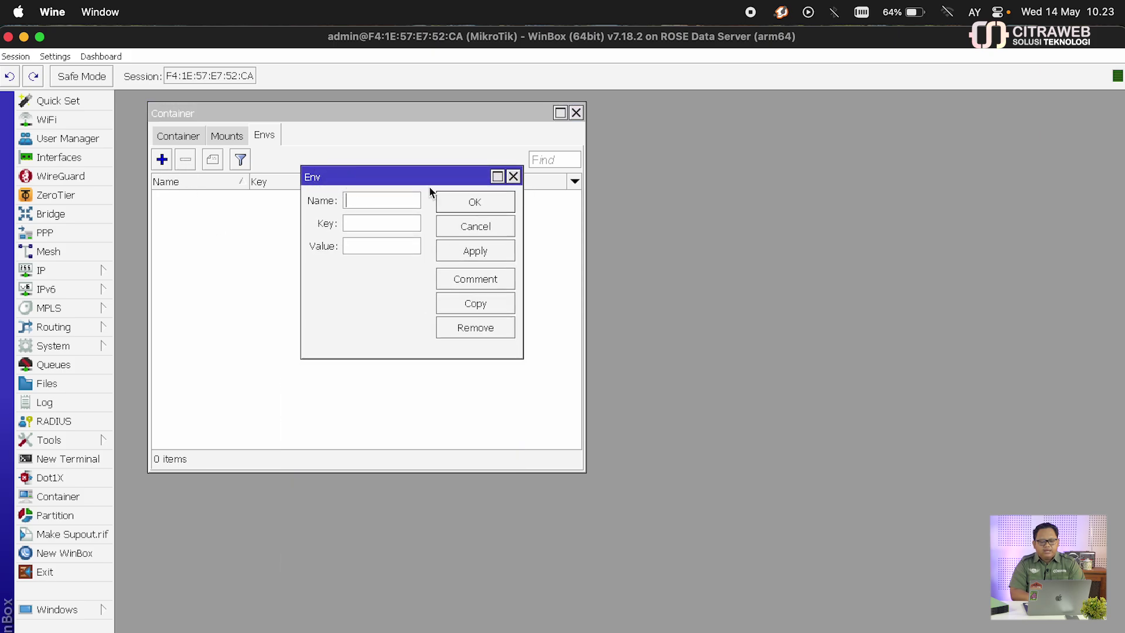
click(473, 233)
Draft a container mount with source /myRAID, and close the mount form and container list without saving.
click(230, 137)
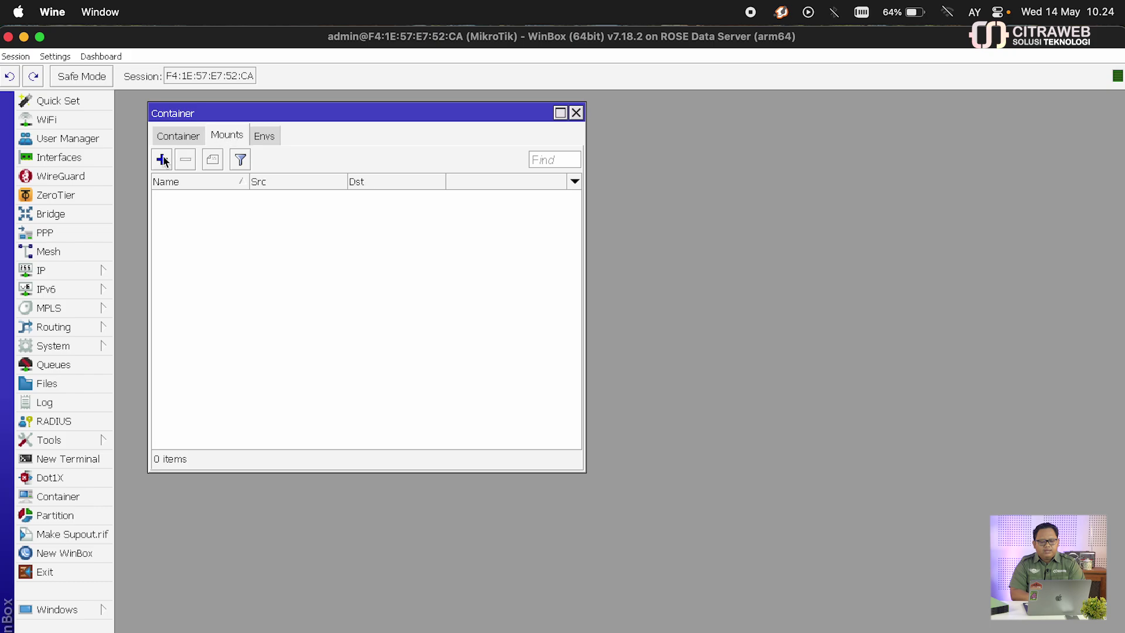
click(164, 160)
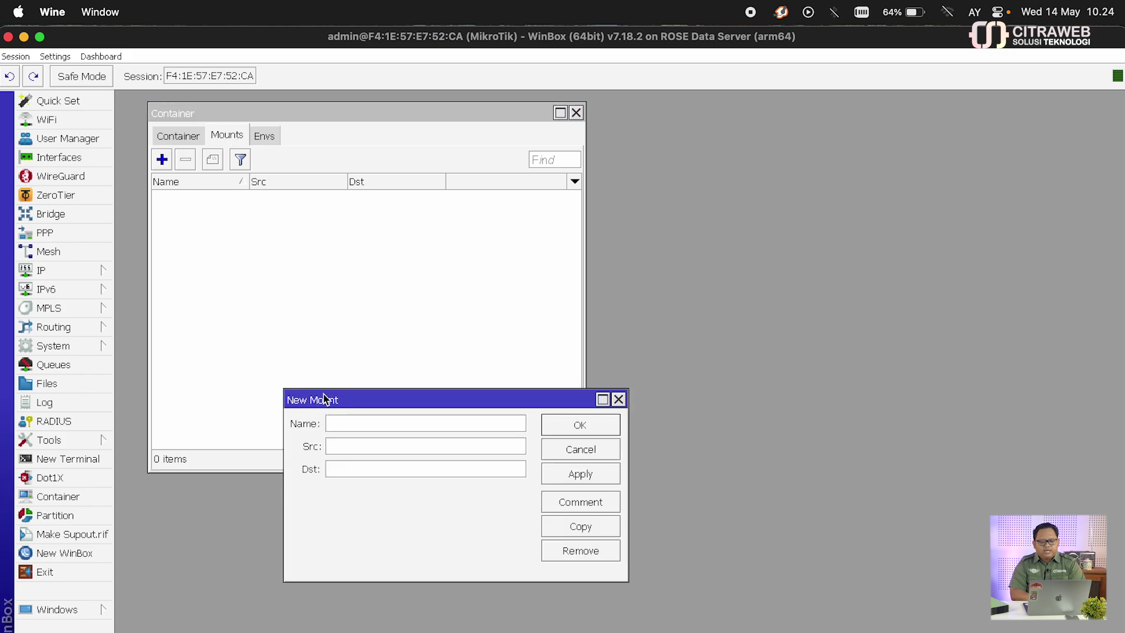
drag(327, 399, 262, 190)
click(298, 245)
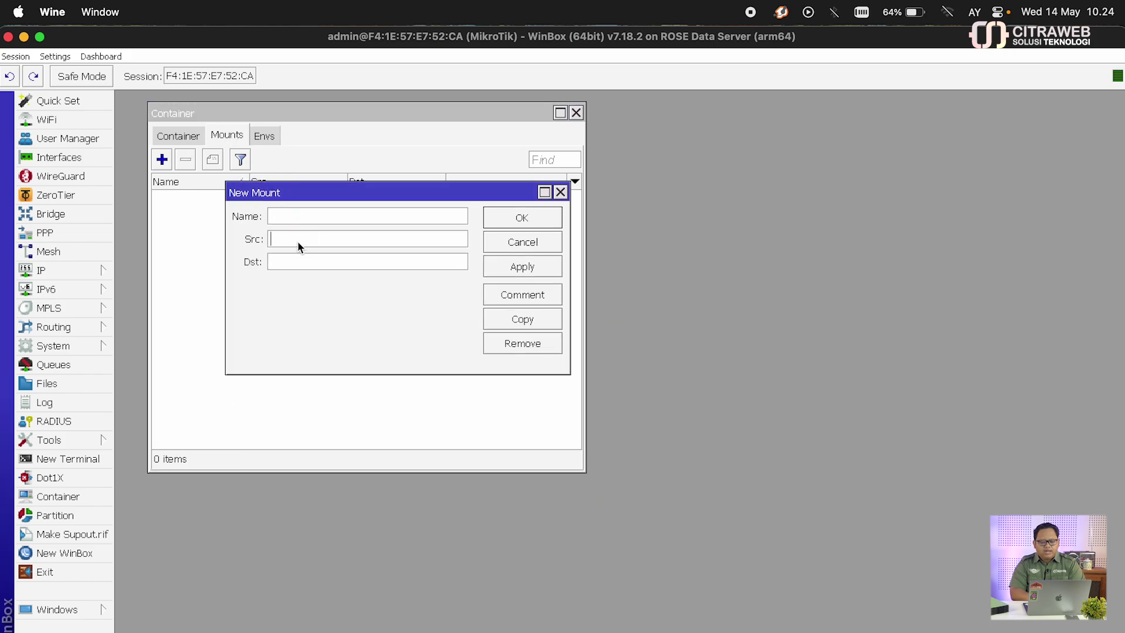
text(/myR)
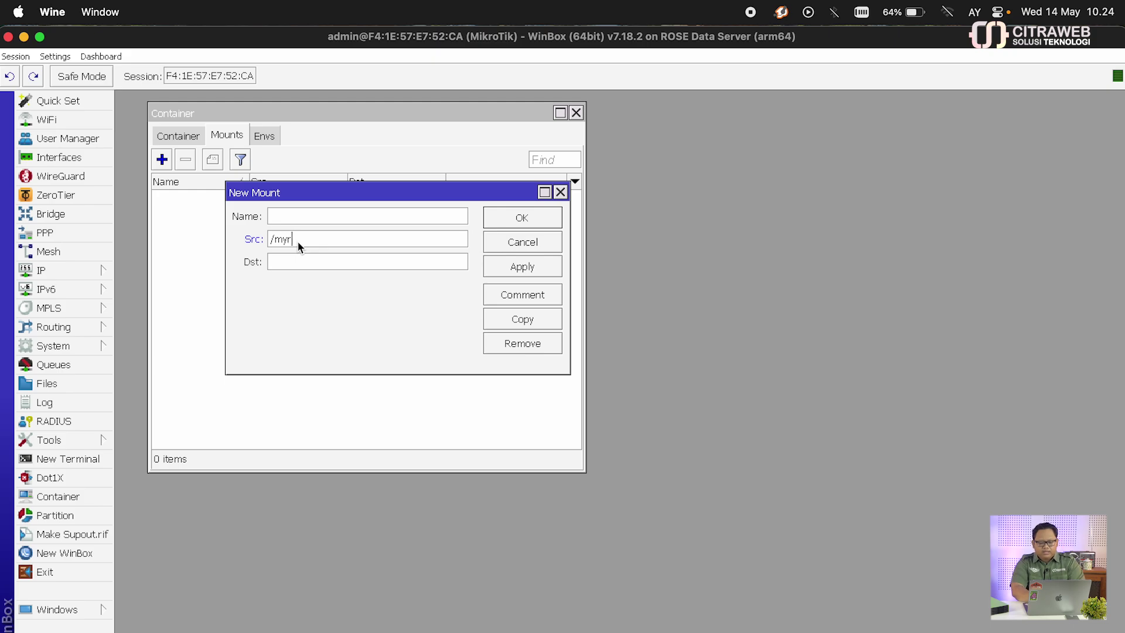
text(AID)
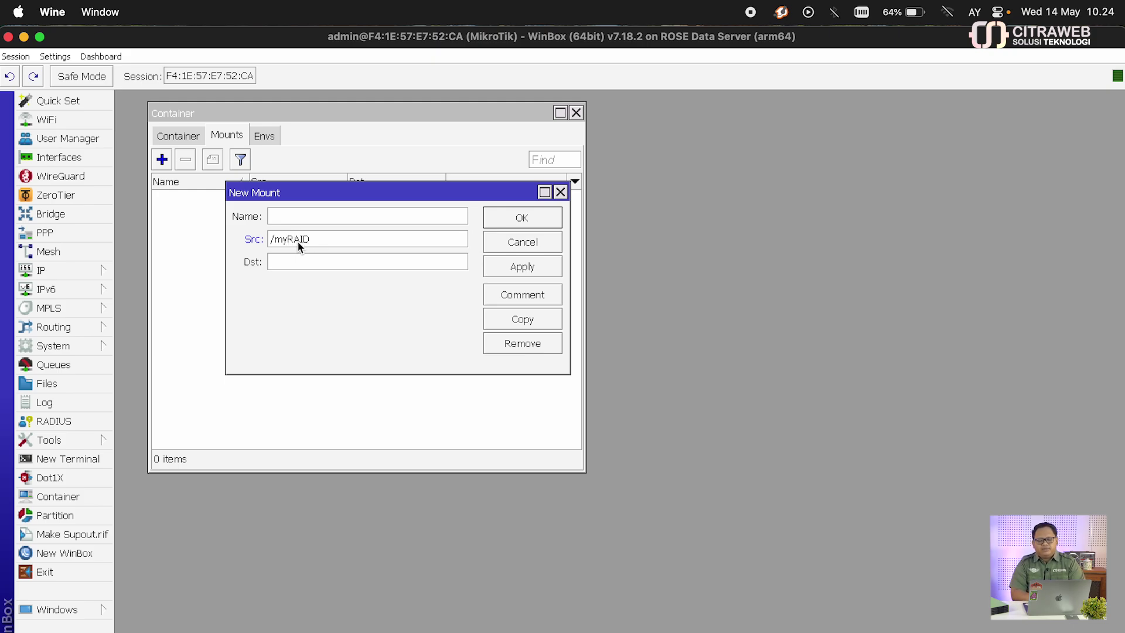
click(560, 191)
click(576, 112)
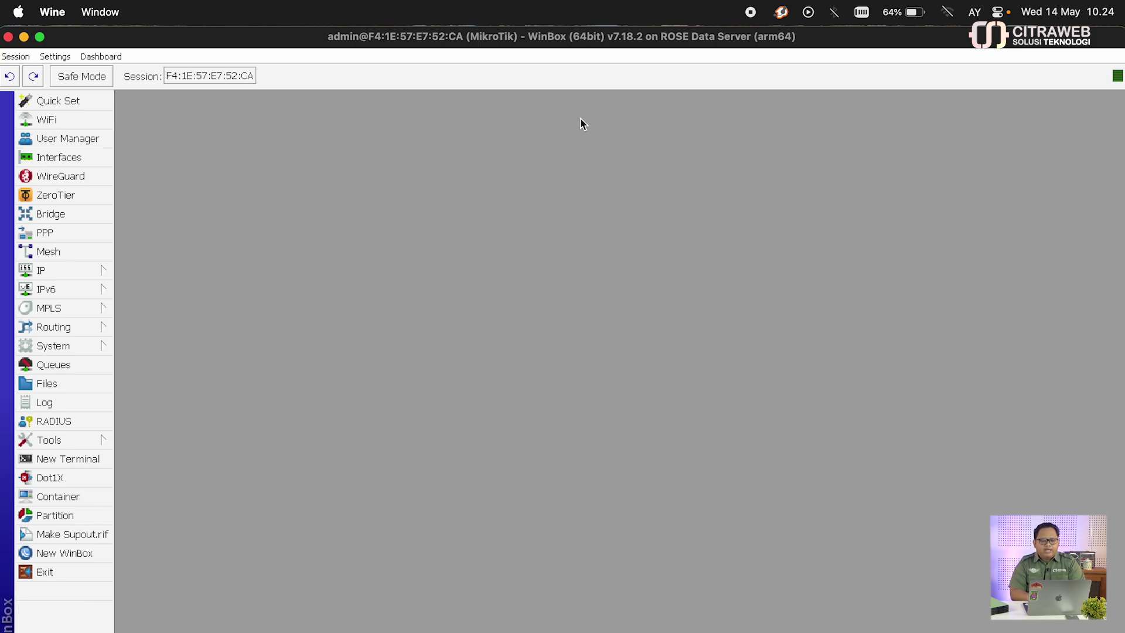
Show the router's file list, shift the WinBox window aside and dismiss the leftover error message.
click(69, 382)
drag(252, 104, 258, 104)
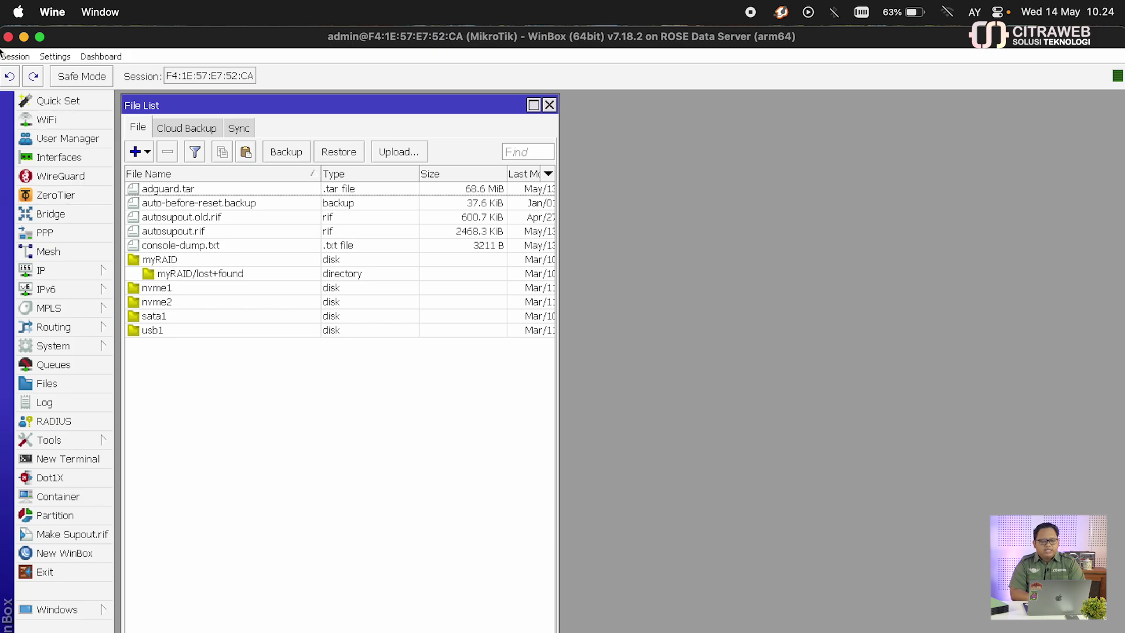
drag(2, 52, 538, 97)
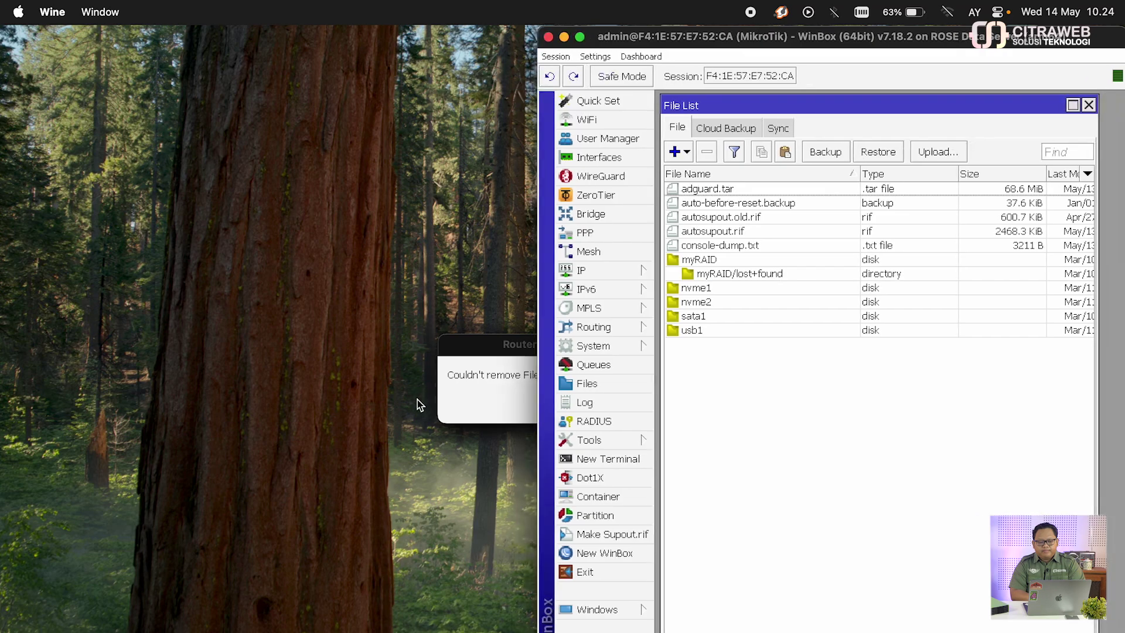
click(473, 366)
key(Return)
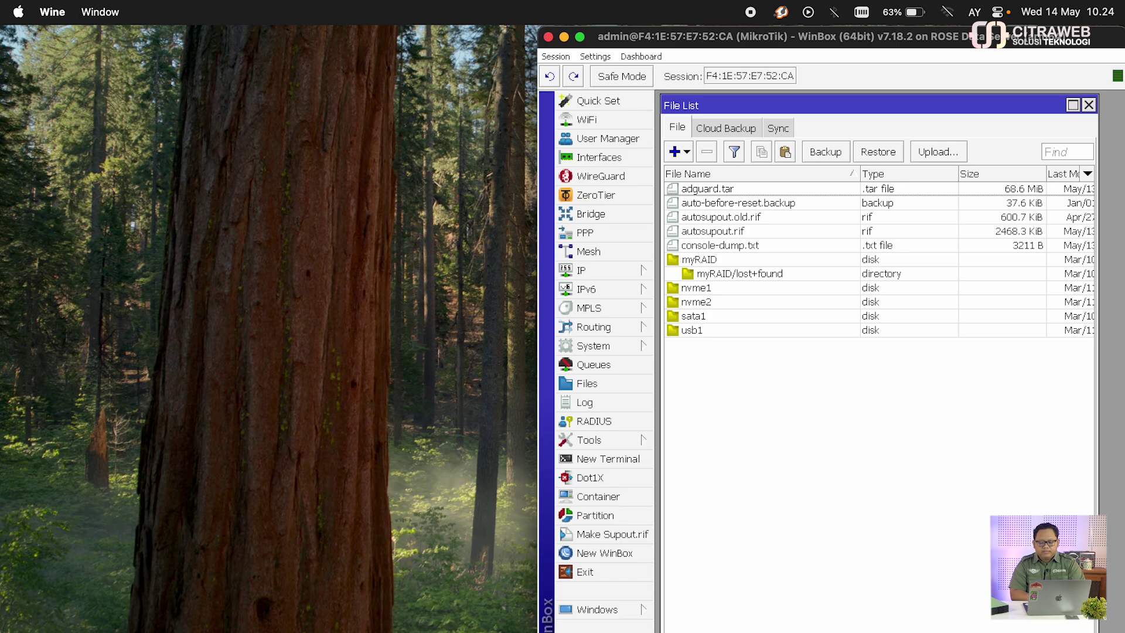
Switch to Cyberduck, place its SFTP window beside the router's file list, and return to WinBox.
key(super+Tab)
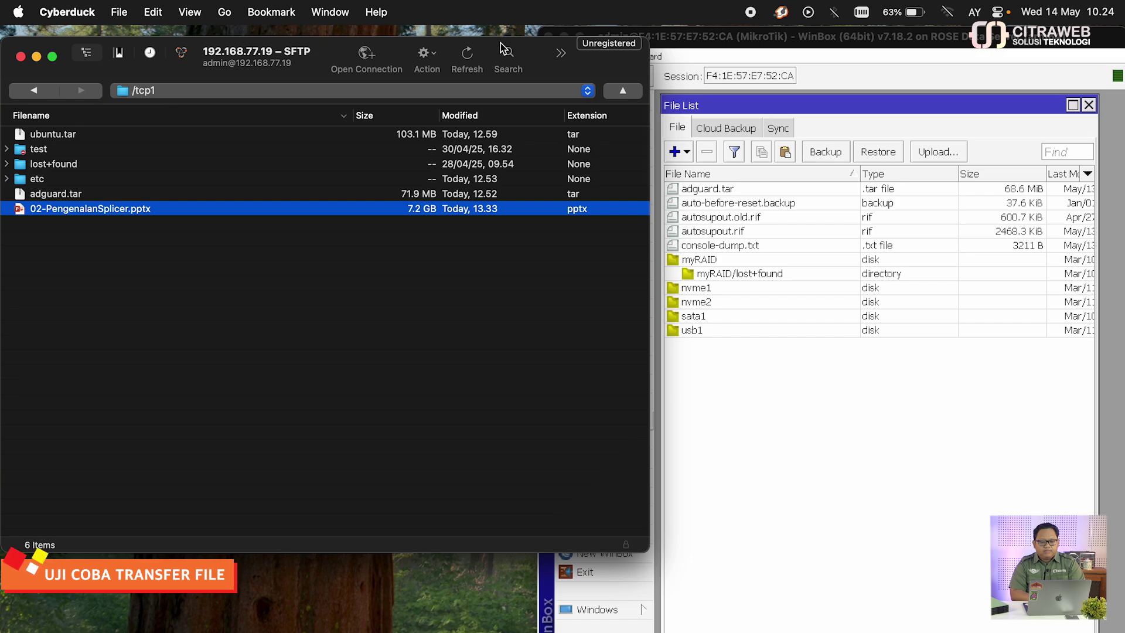
drag(501, 44, 497, 34)
click(729, 40)
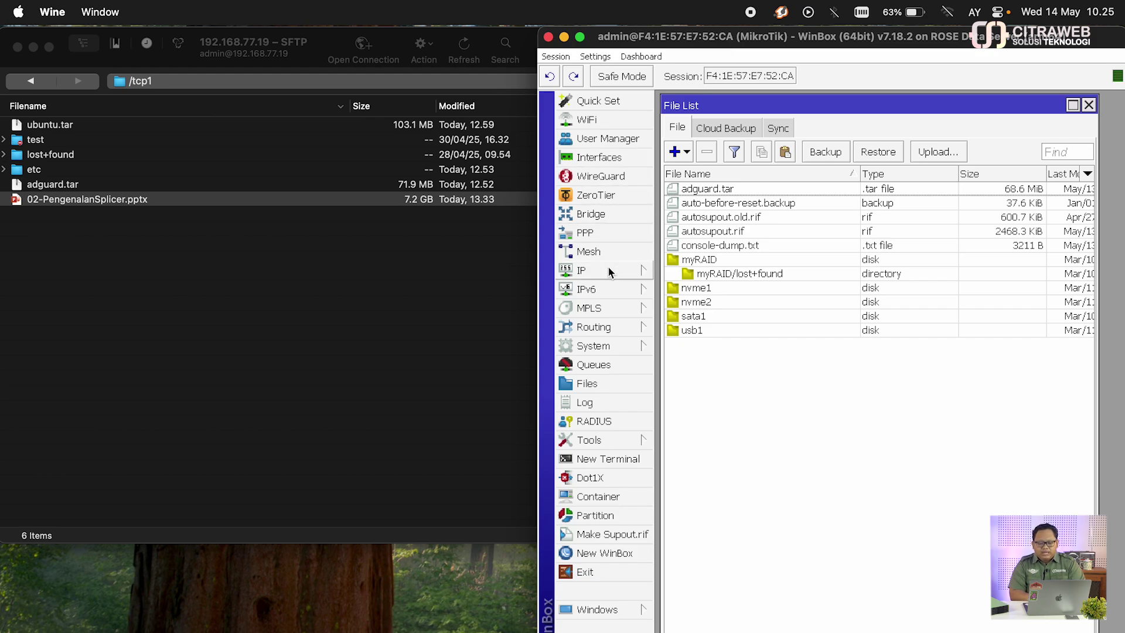
Add the IP address 192.168.30.1/24 to interface ether3.
mouse_move(608, 267)
click(708, 231)
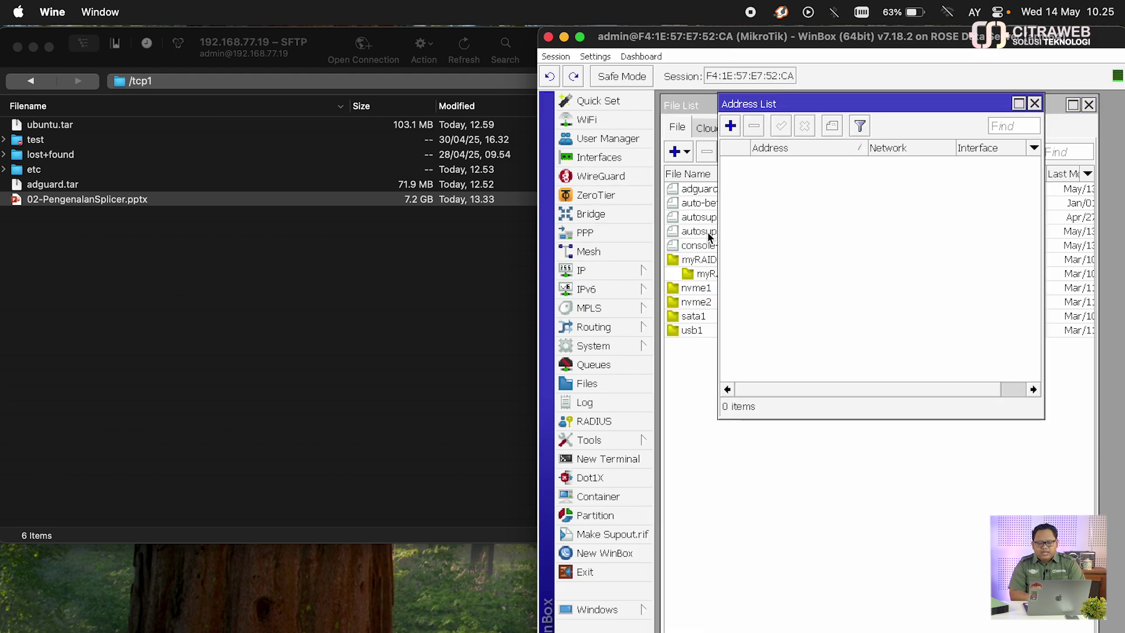
click(730, 125)
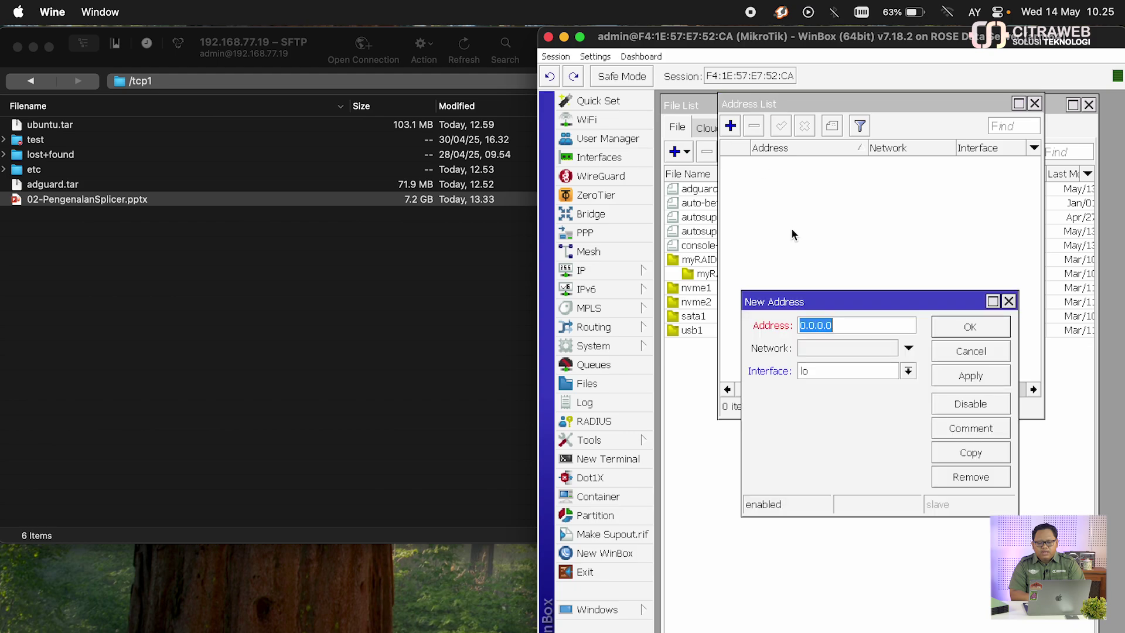
drag(829, 301, 824, 197)
text(192.1)
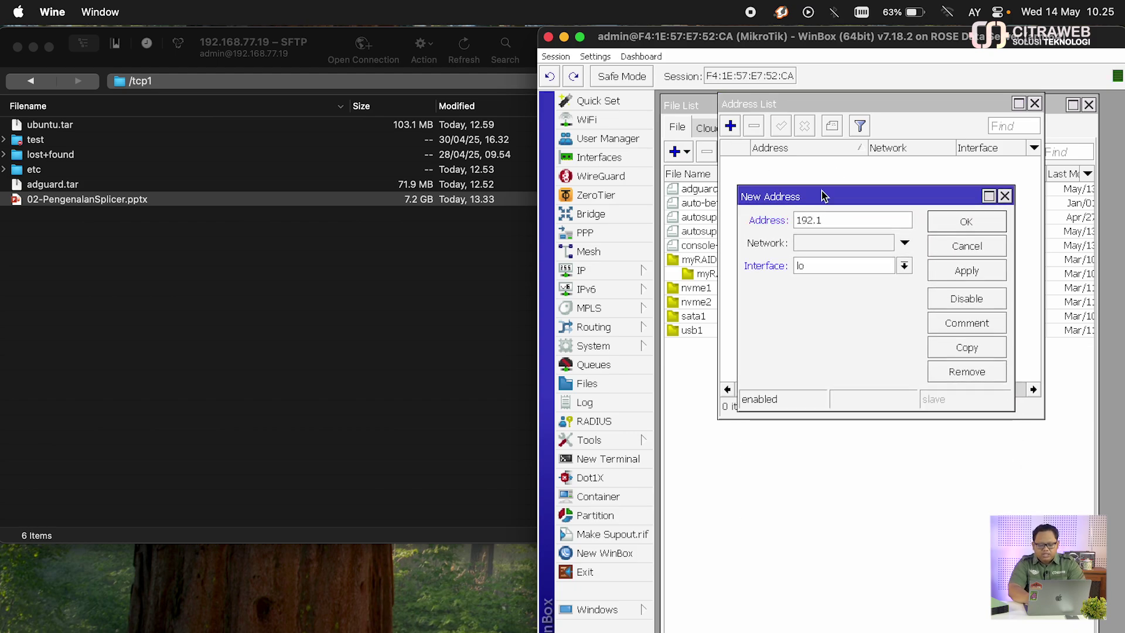
text(68.30.1)
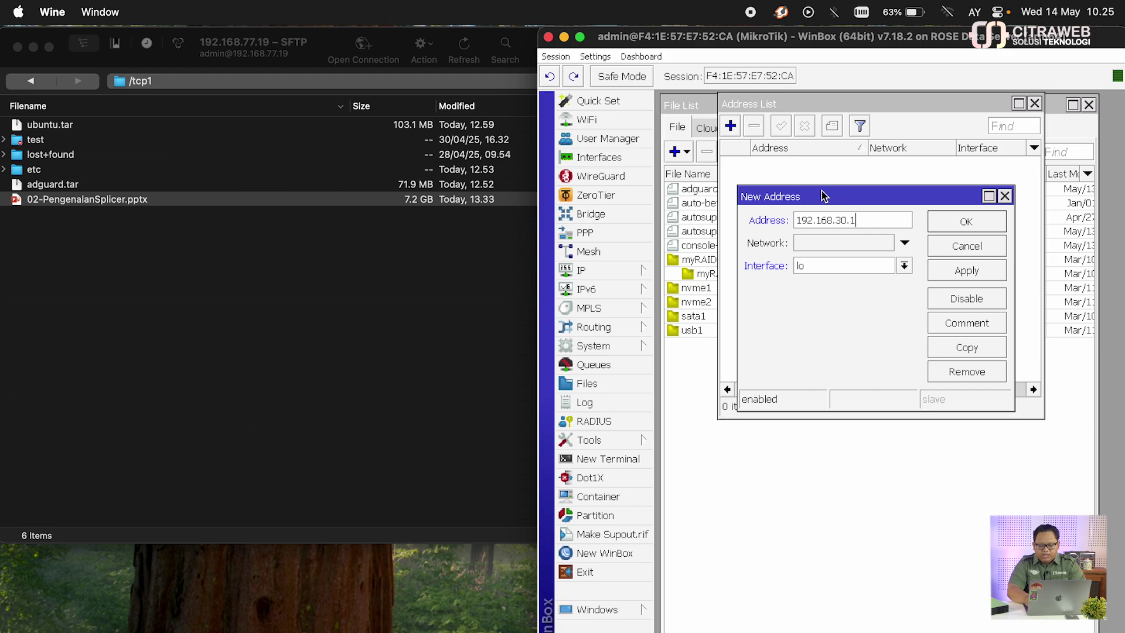
text(/24)
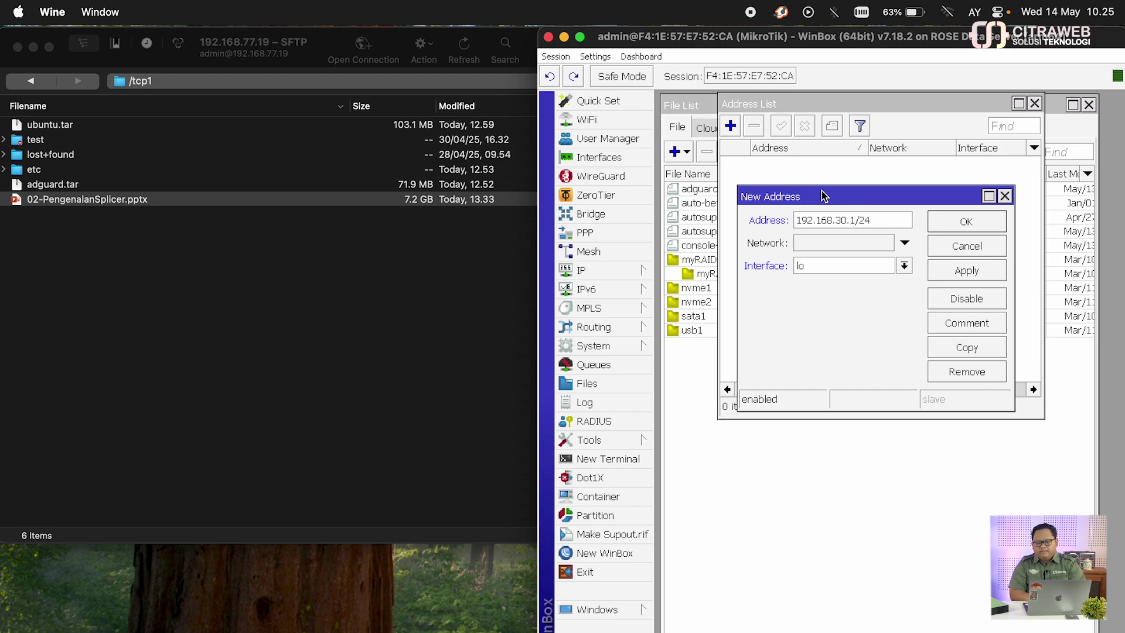
click(905, 267)
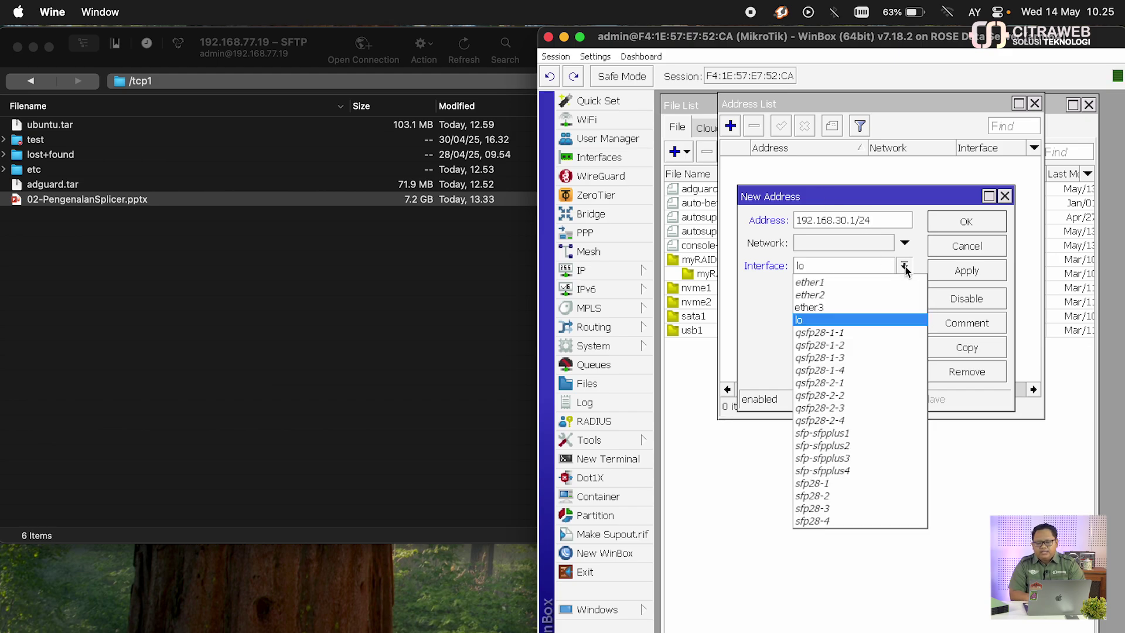
click(879, 306)
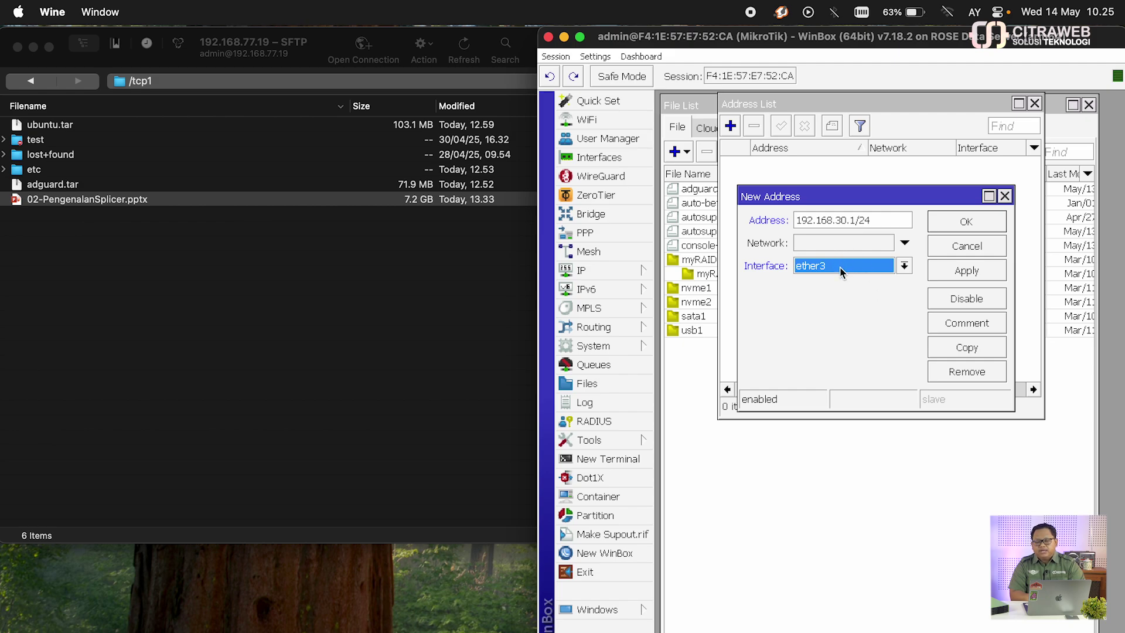
click(902, 267)
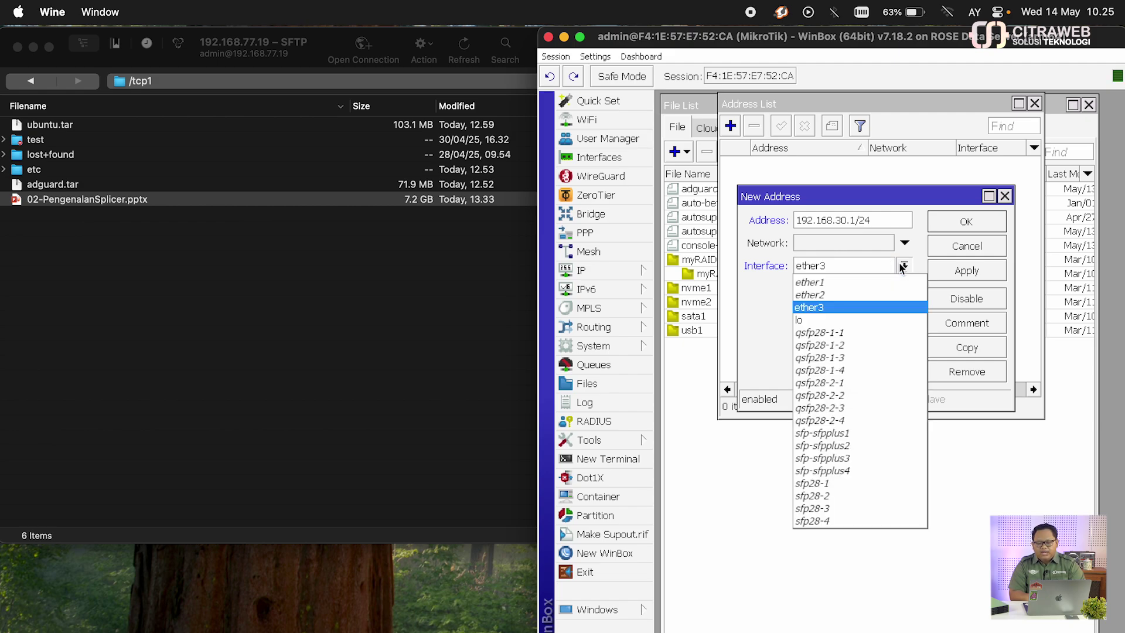
click(848, 308)
click(955, 220)
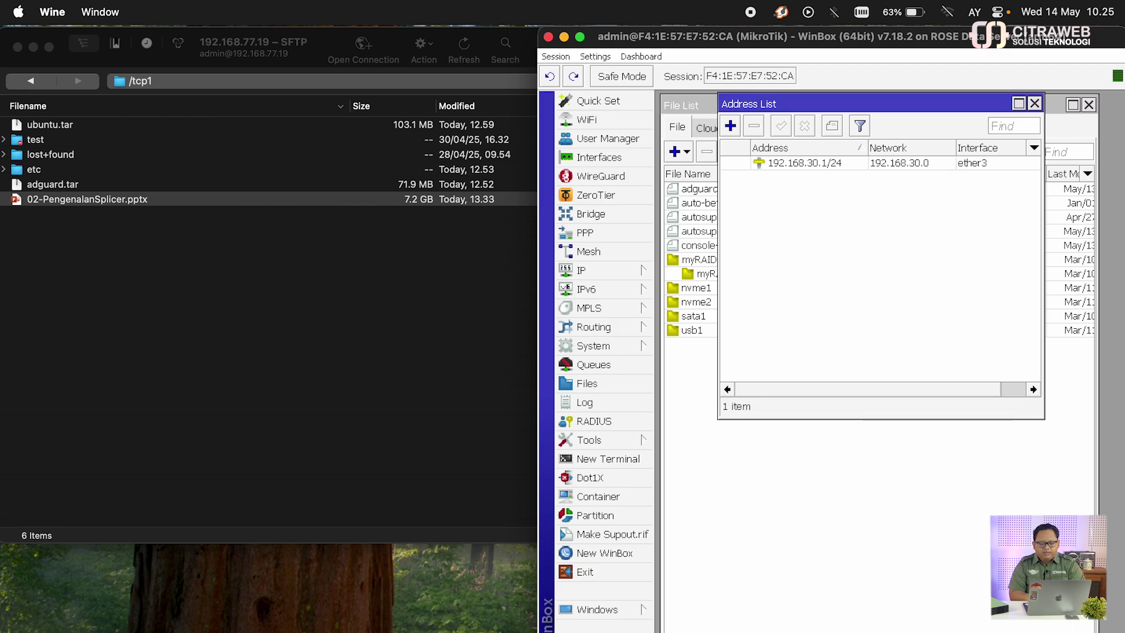
Switch to System Settings, check the IP address of the USB 10/100/1000 LAN adapter, and close the settings window.
key(super+Tab)
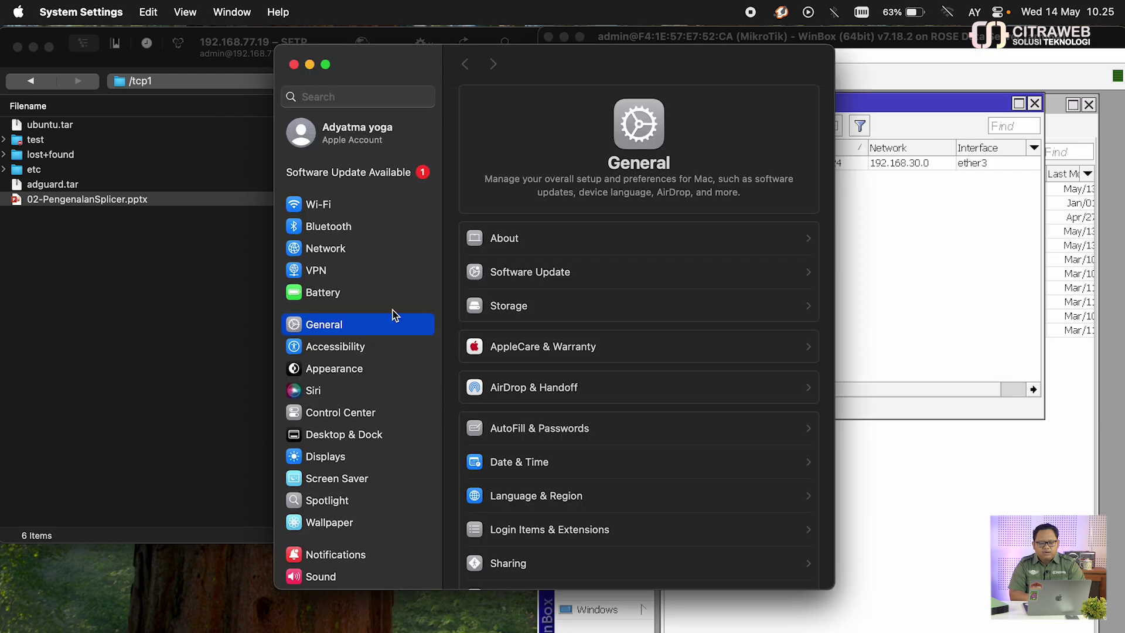
click(346, 249)
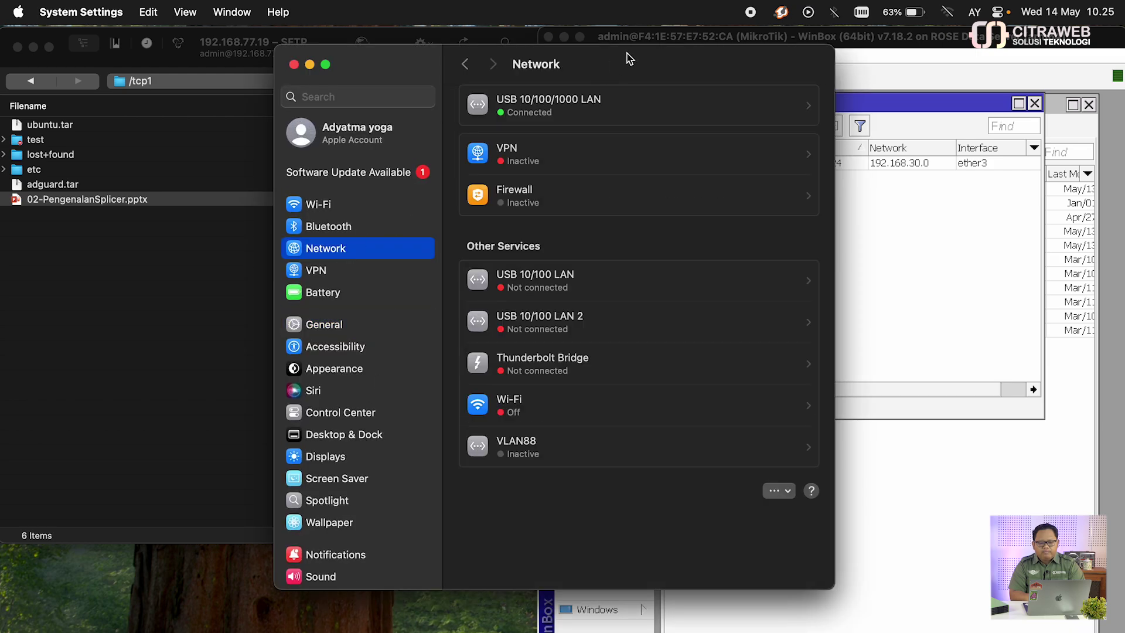
click(599, 102)
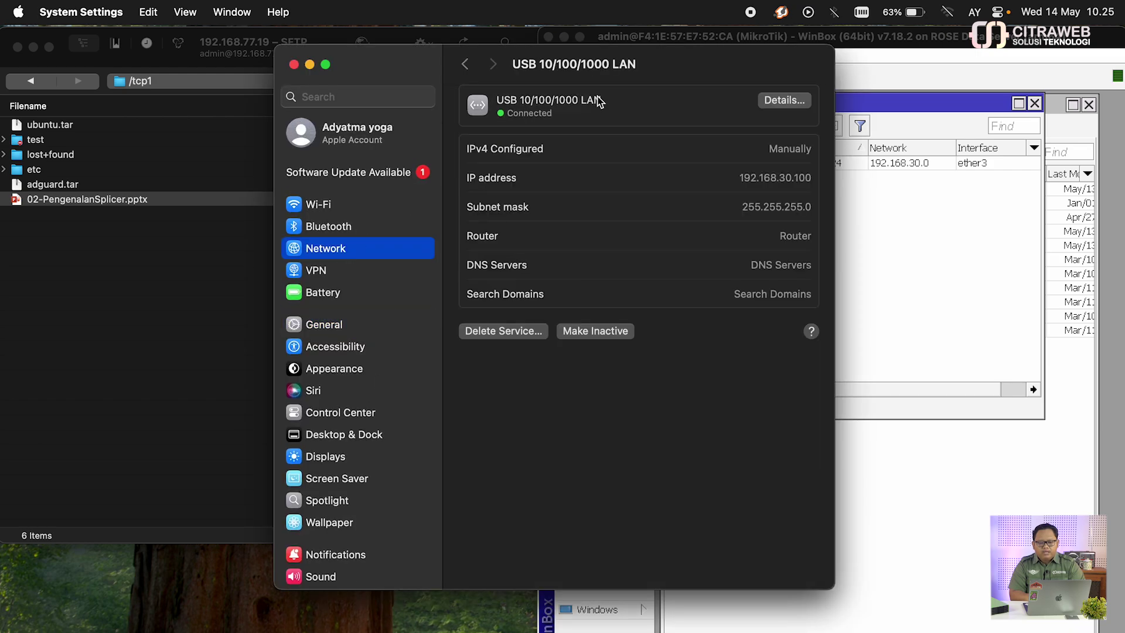
double_click(798, 181)
drag(761, 50, 636, 94)
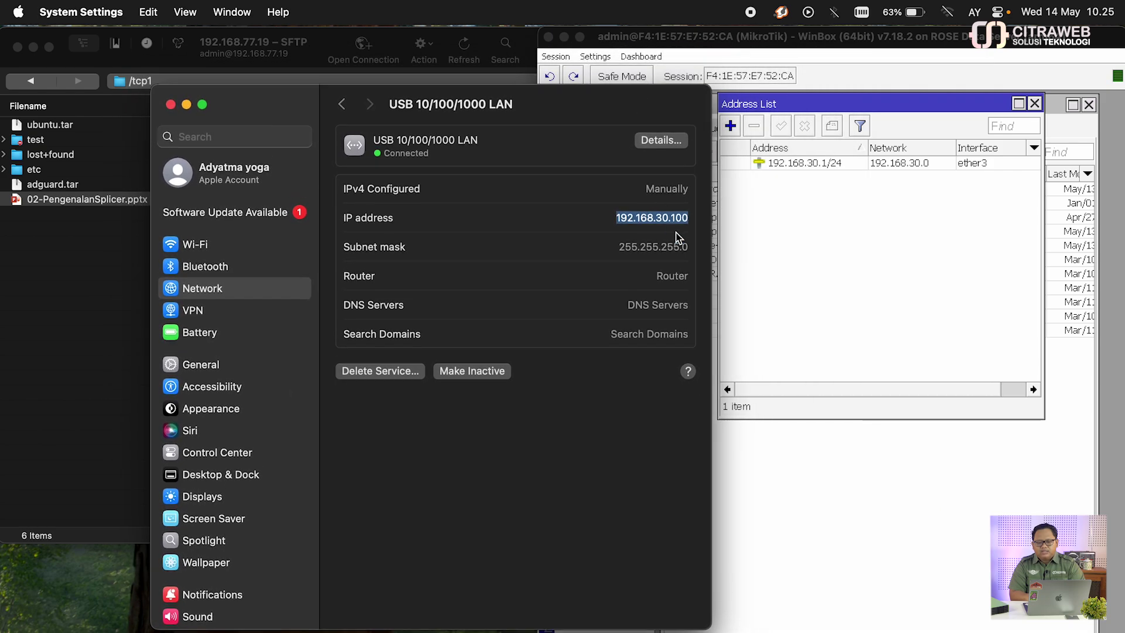
click(171, 104)
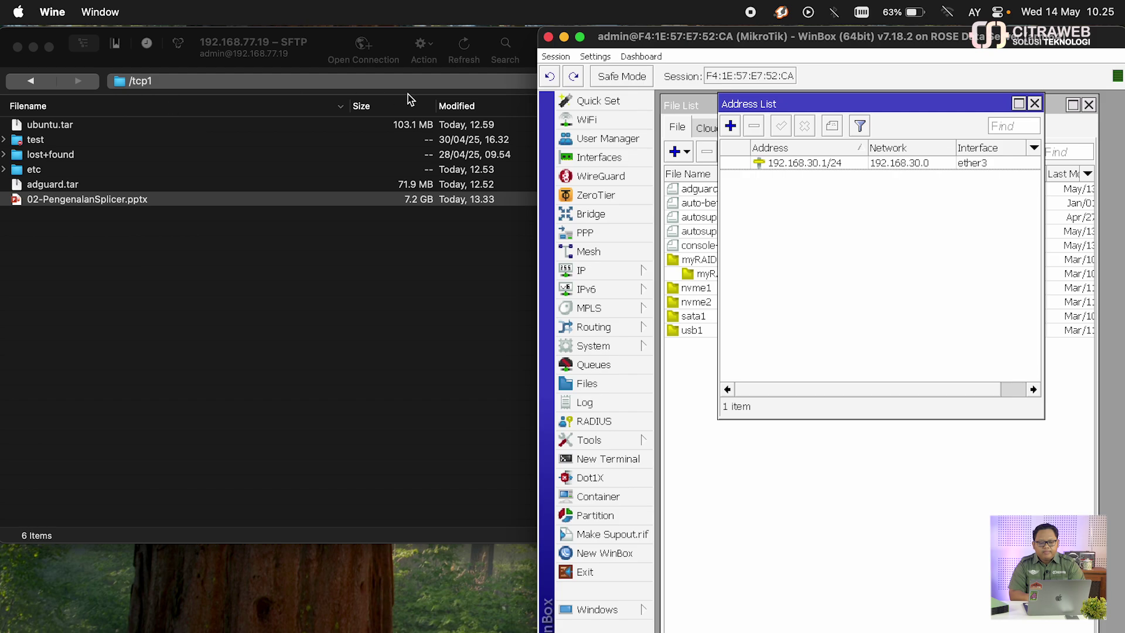
In Cyberduck, open an SFTP connection to 192.168.30.1 on port 22 as admin.
click(327, 47)
click(363, 47)
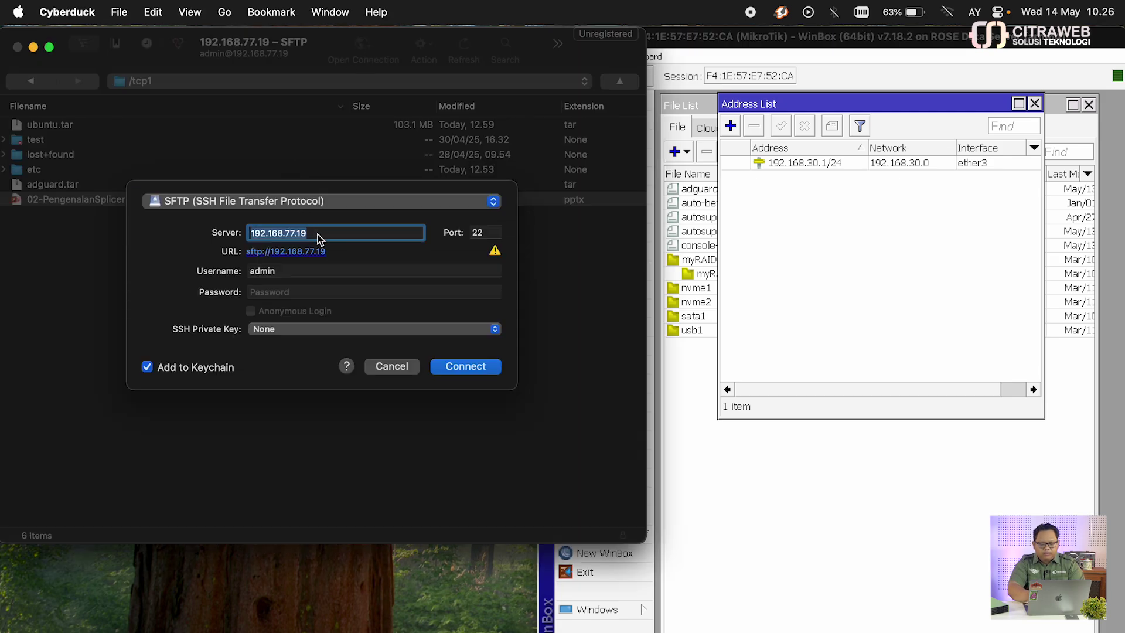
text(192.168.)
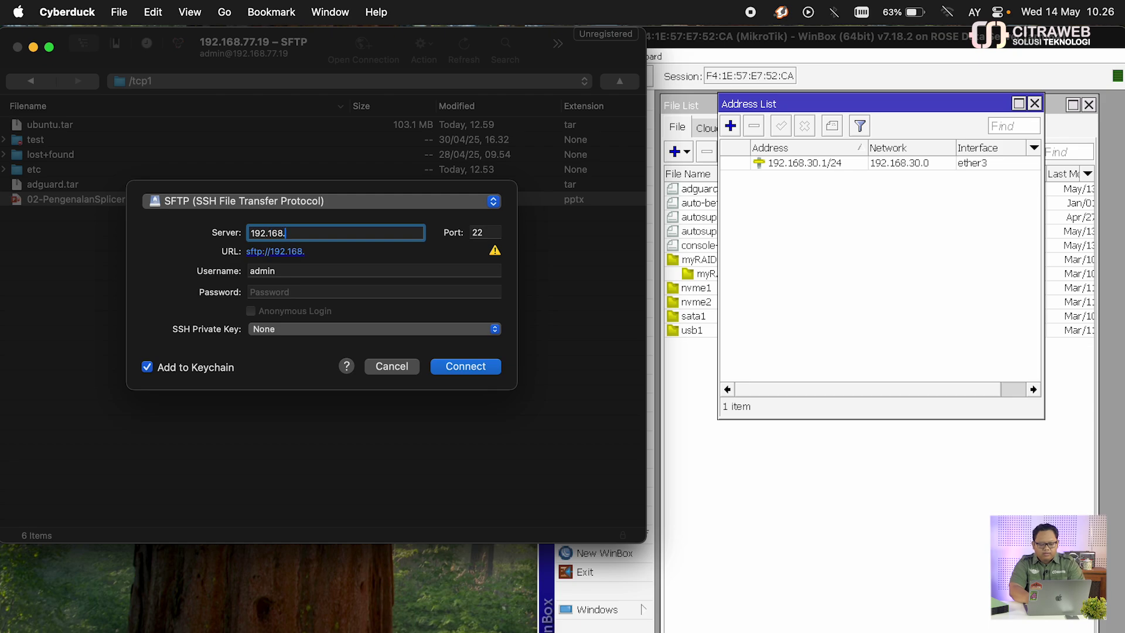
text(30.1)
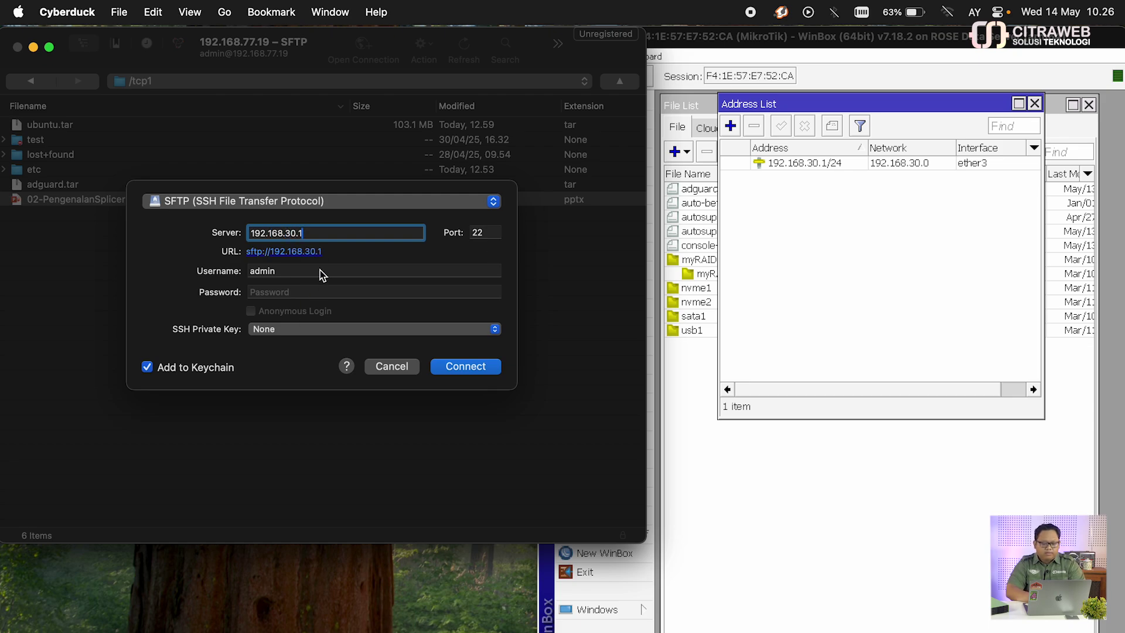
click(455, 367)
click(357, 333)
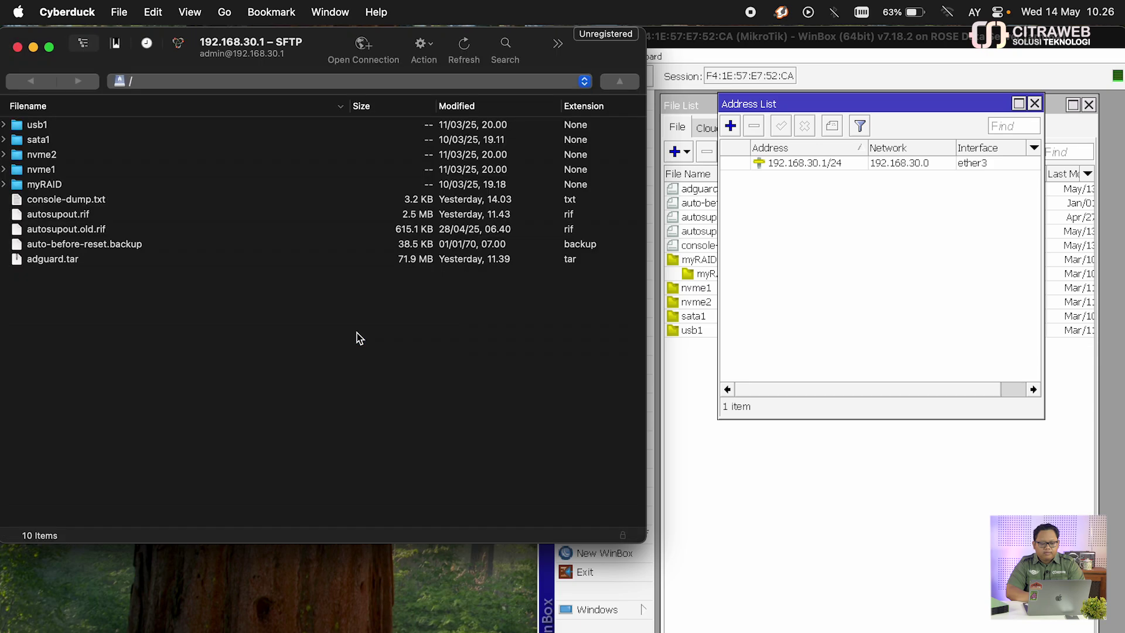
Upload 02-PengenalanSplicer.pptx from the Materi 2025 folder into the router's myRAID folder, allowing the server's fingerprint.
click(731, 41)
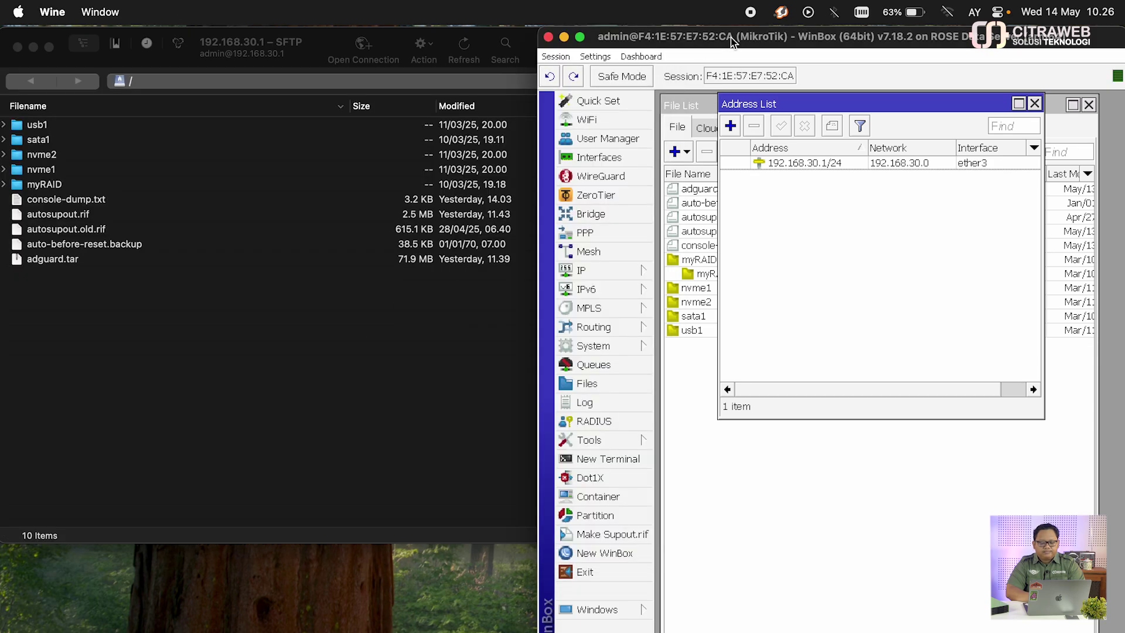
click(61, 186)
double_click(61, 187)
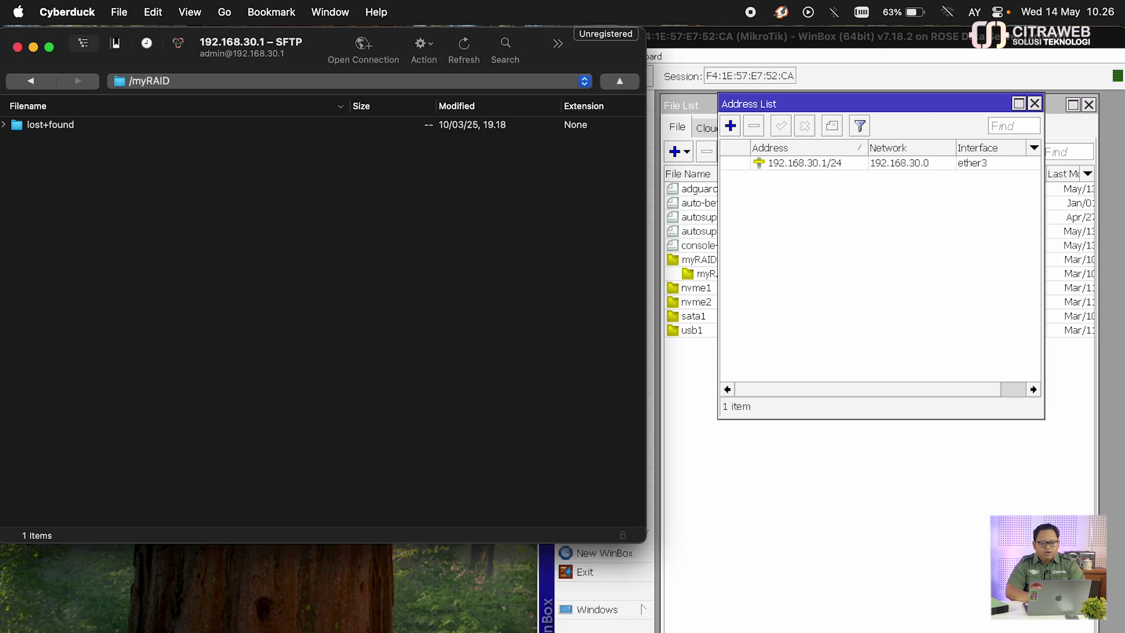
right_click(266, 231)
click(334, 452)
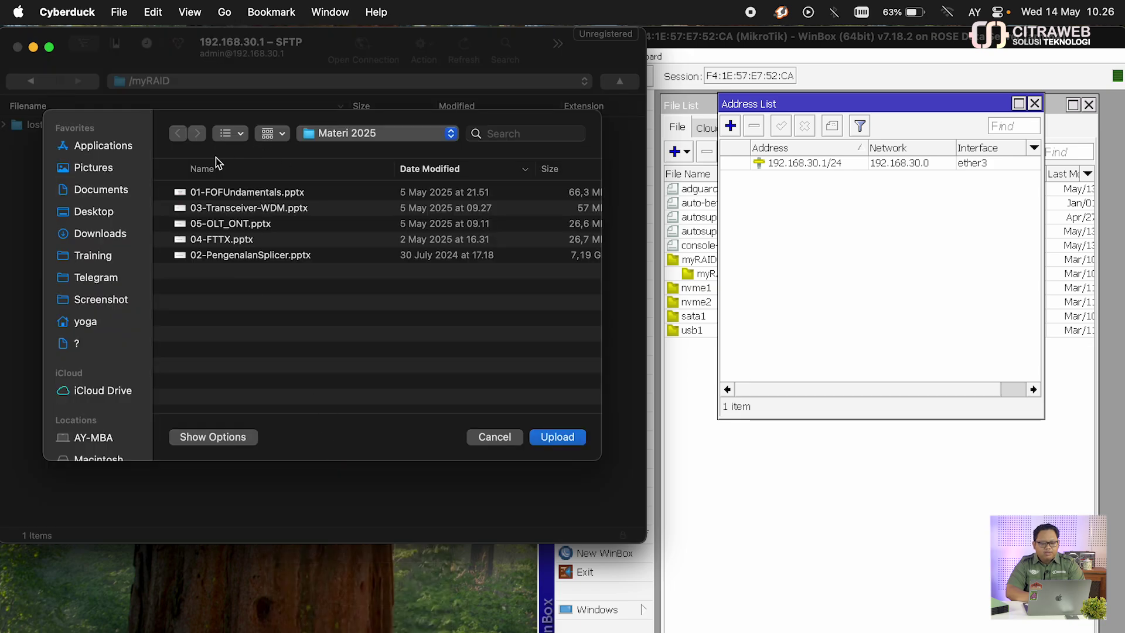
click(262, 257)
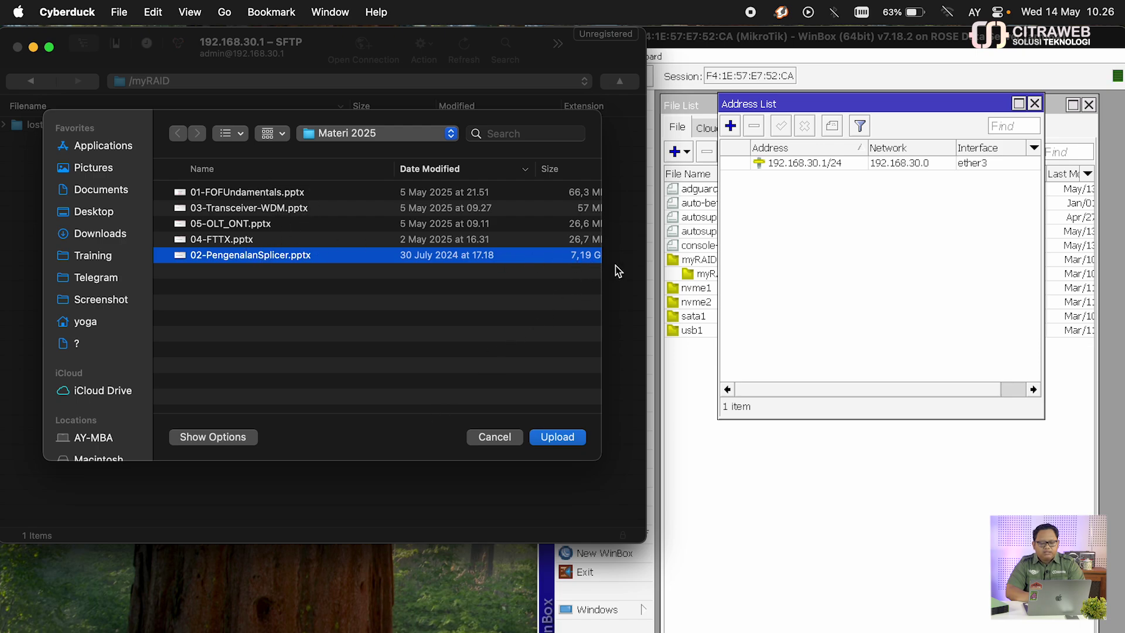
drag(534, 169, 483, 168)
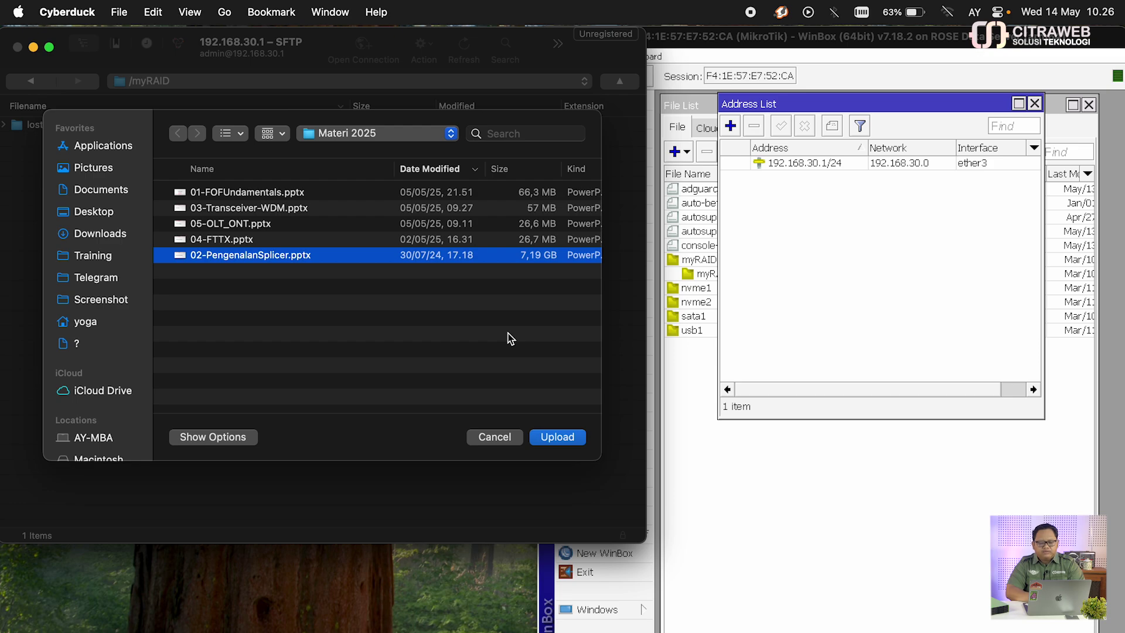
click(556, 437)
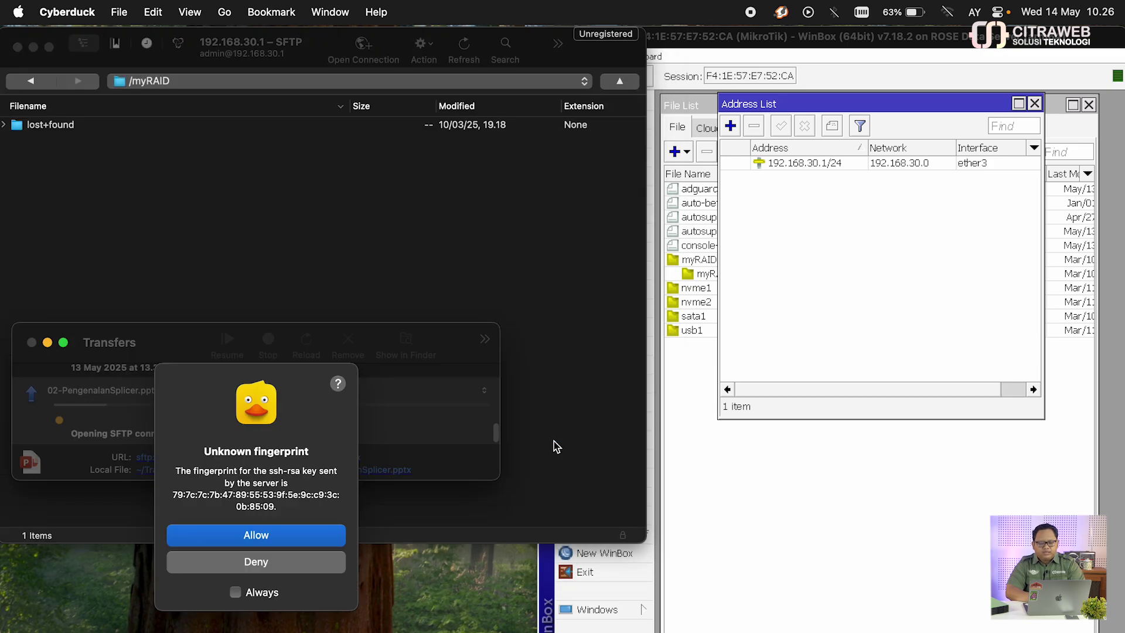
click(288, 545)
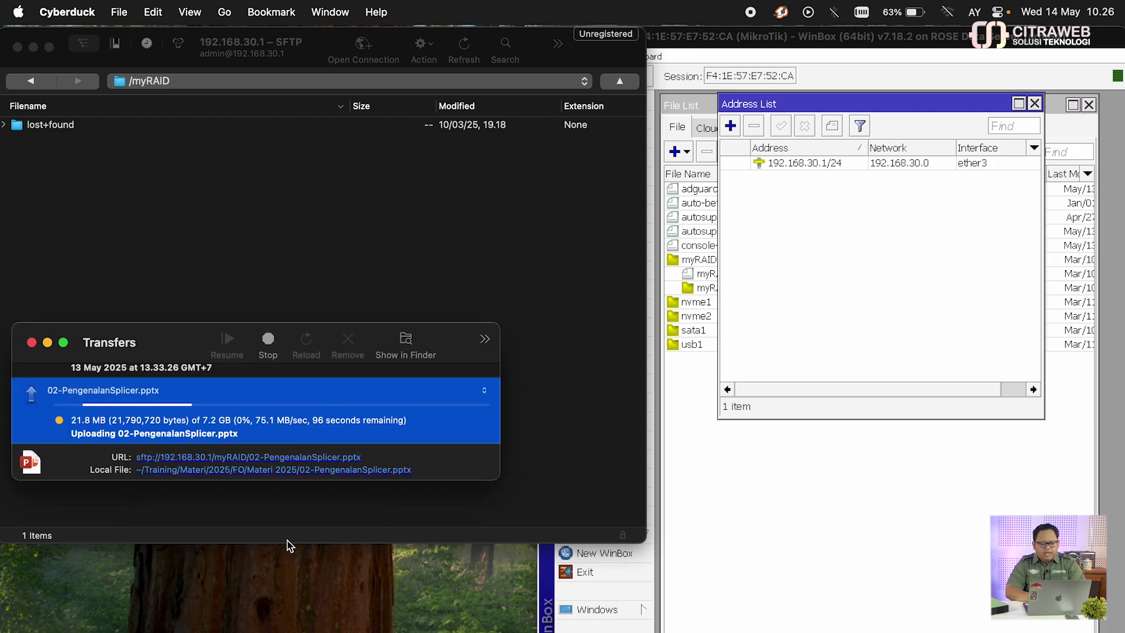
Reposition the Transfers window and watch the upload alongside ether3's traffic in WinBox's interface list.
drag(331, 331, 355, 280)
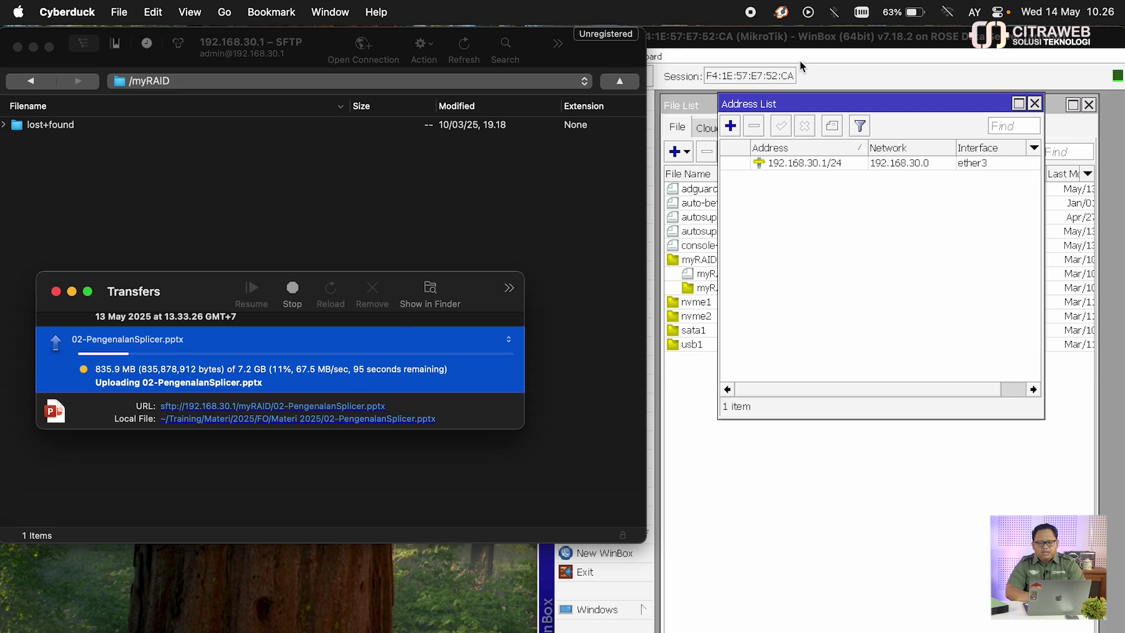
click(799, 39)
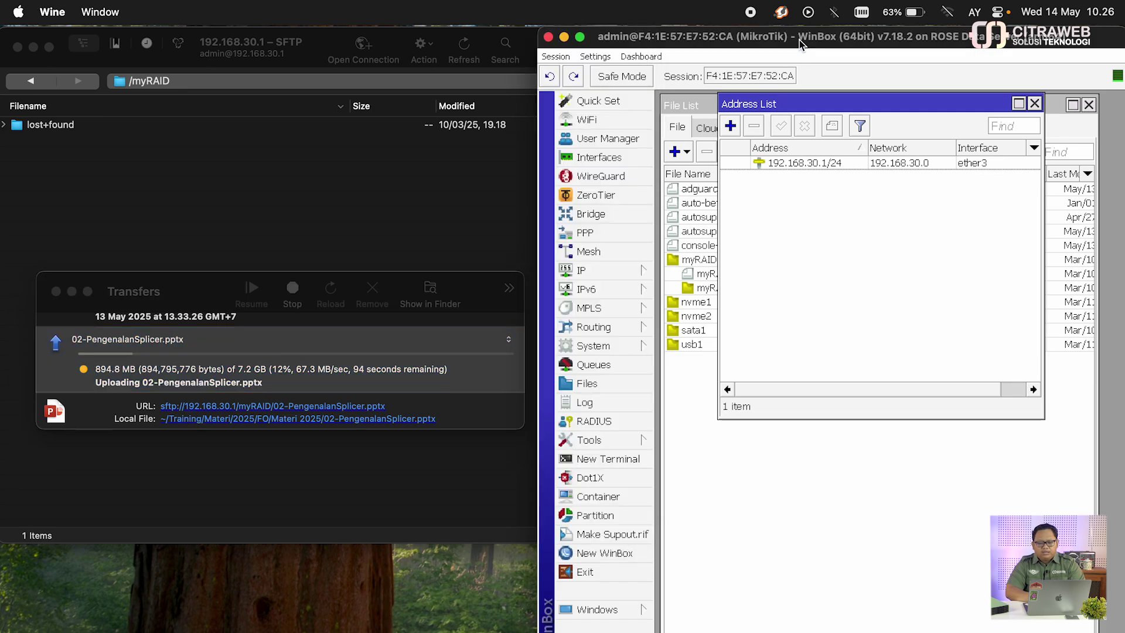
click(640, 156)
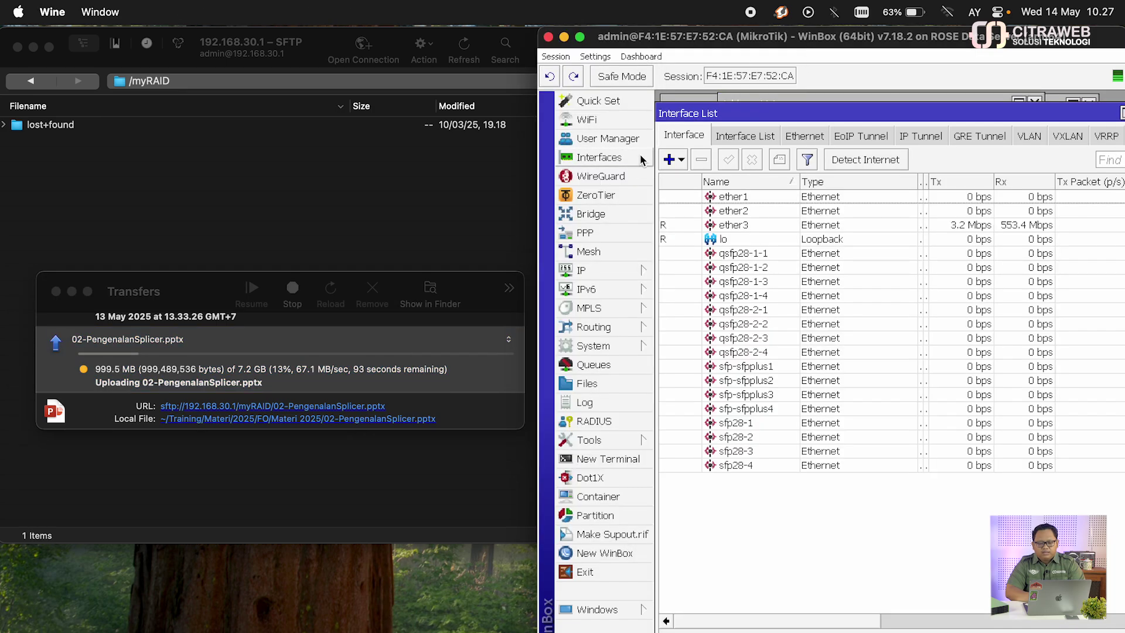
click(799, 228)
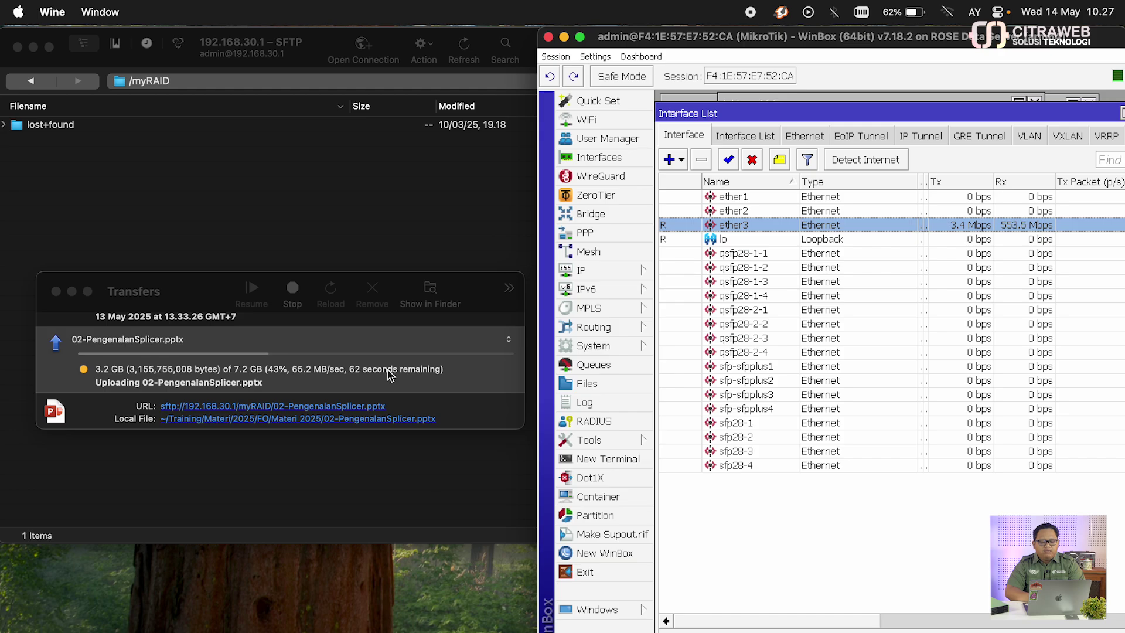
key(F11)
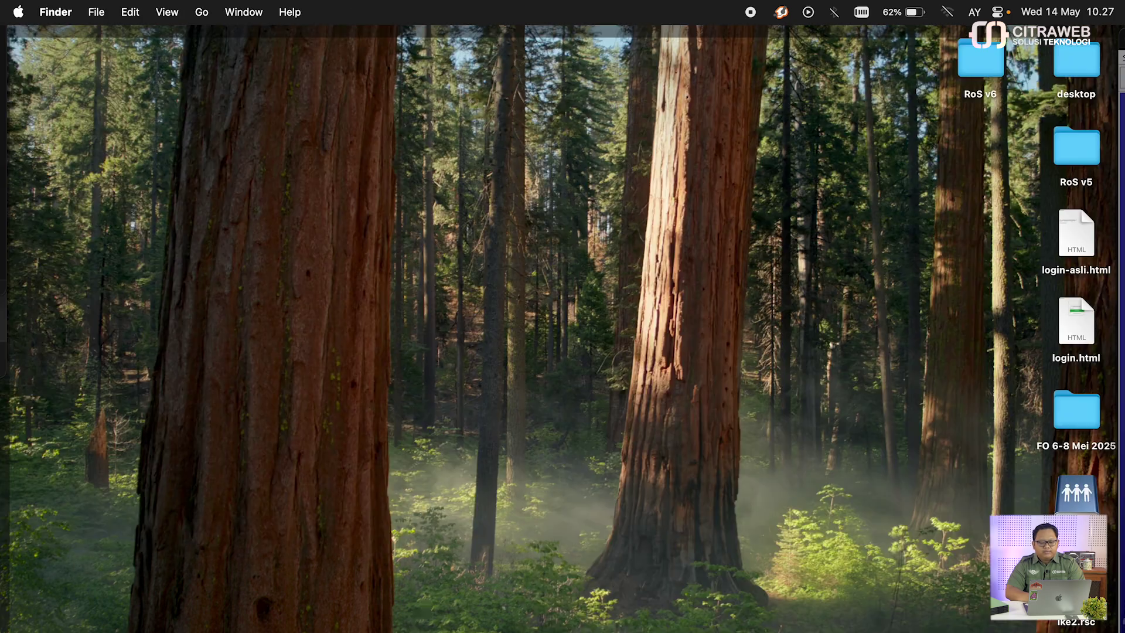
key(F11)
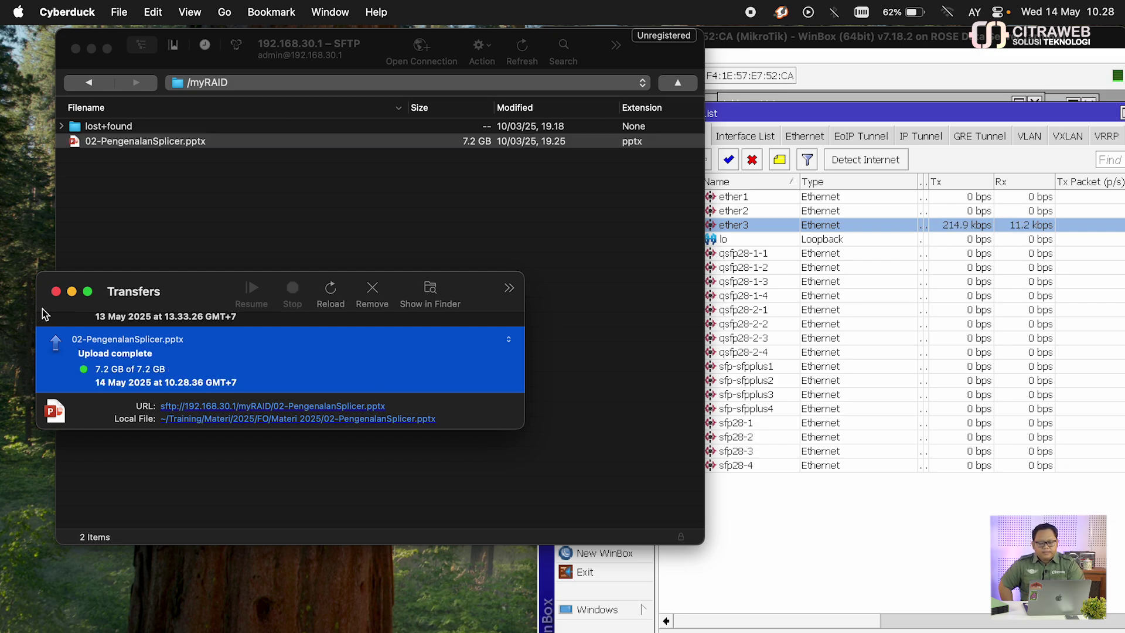
Close the Transfers window, switch to WinBox and check for the uploaded 02-PengenalanSplicer.pptx under myRAID in the file list.
click(56, 291)
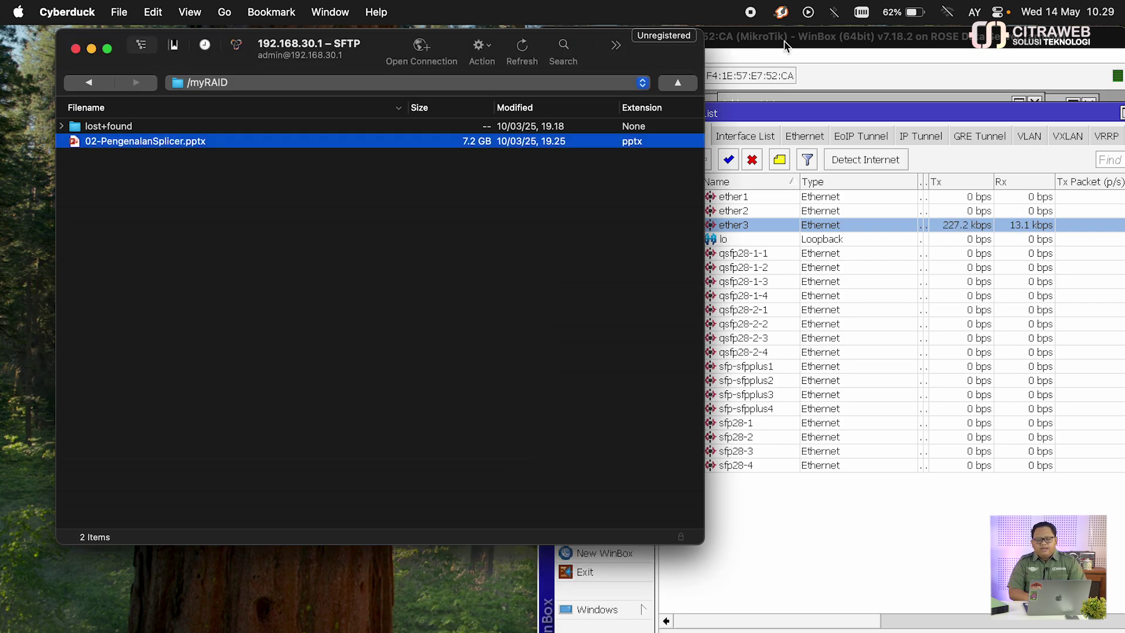
click(785, 46)
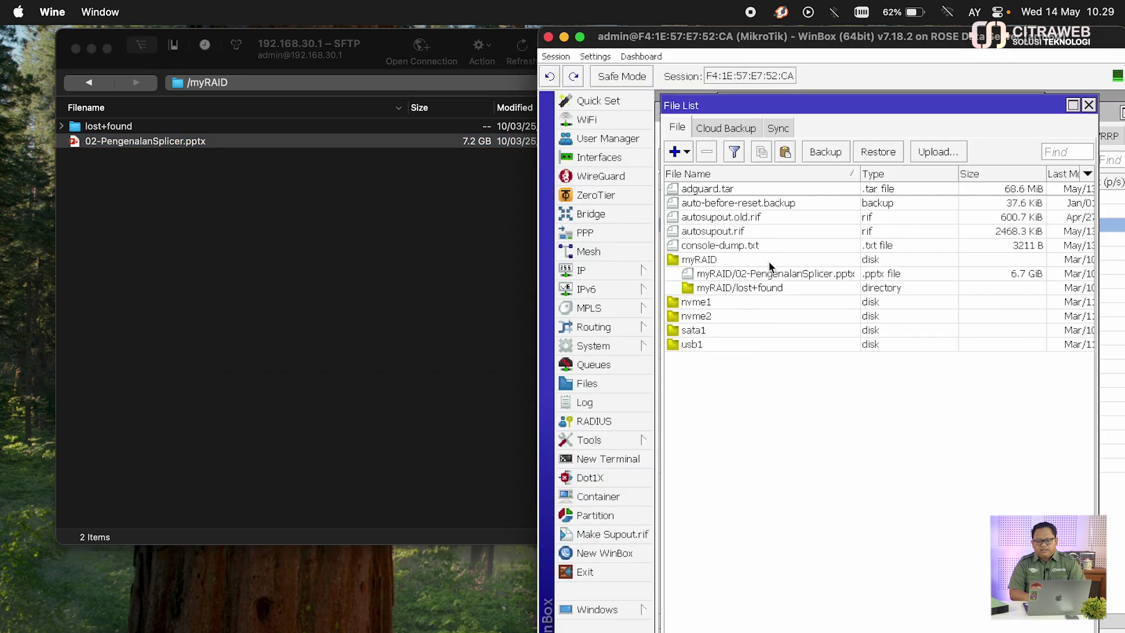
click(770, 263)
click(765, 275)
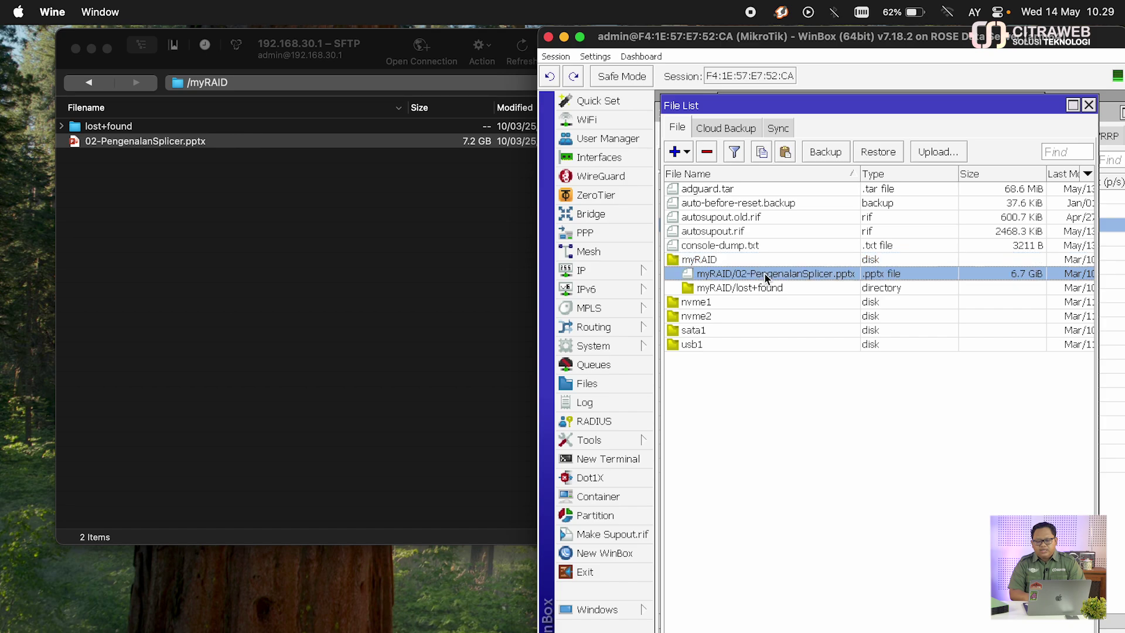
Close the file list, interface list and address list.
click(1088, 105)
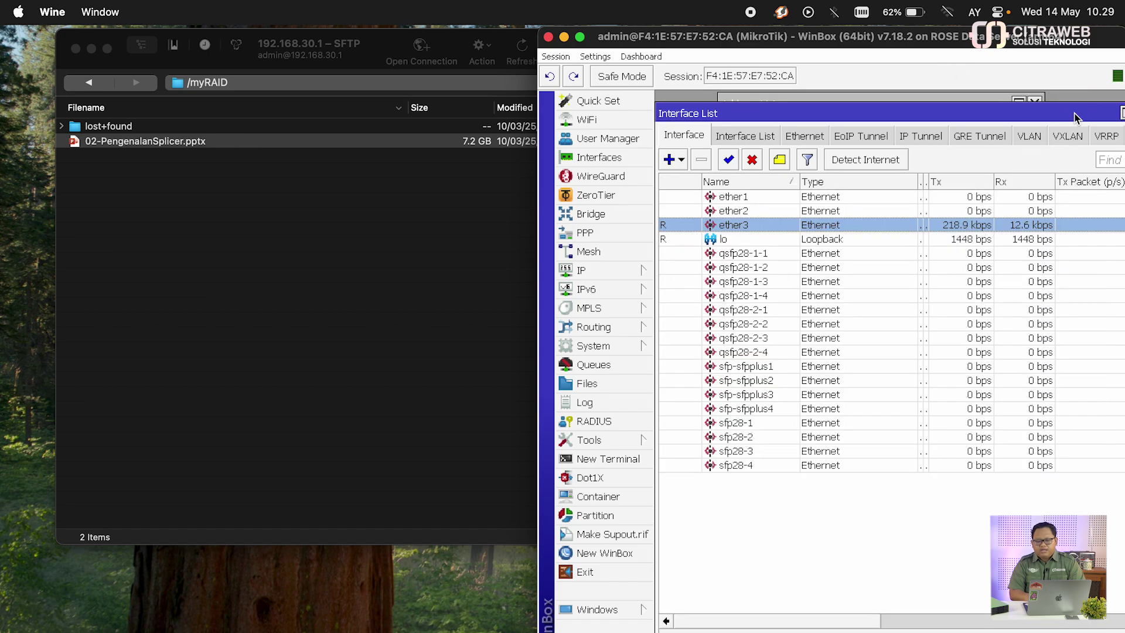
drag(1083, 112, 894, 199)
click(948, 199)
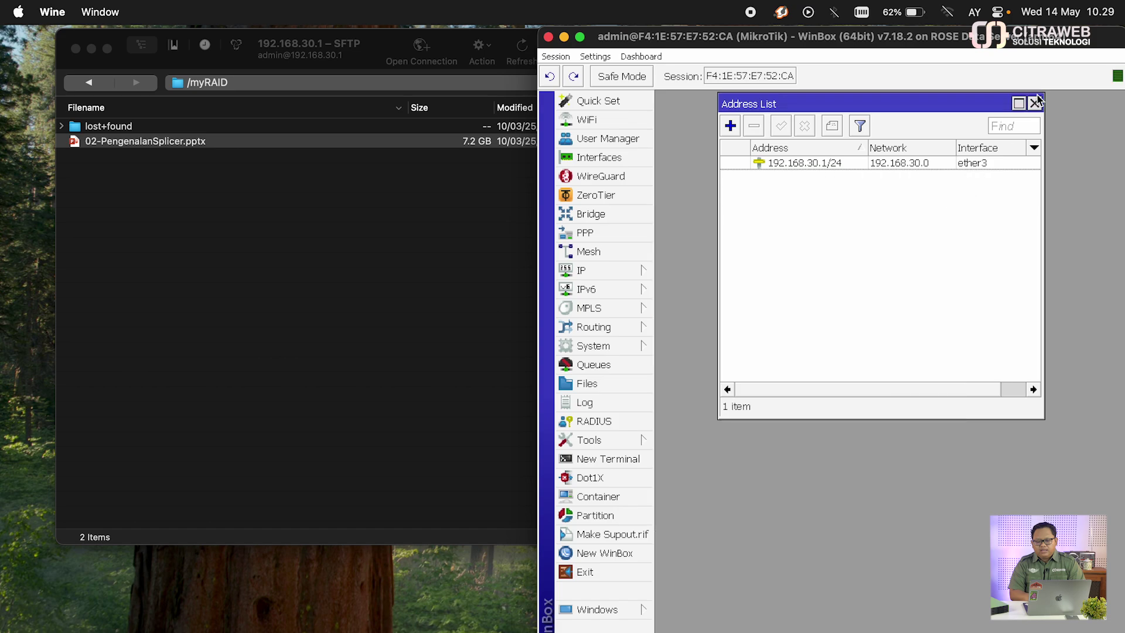
click(1034, 103)
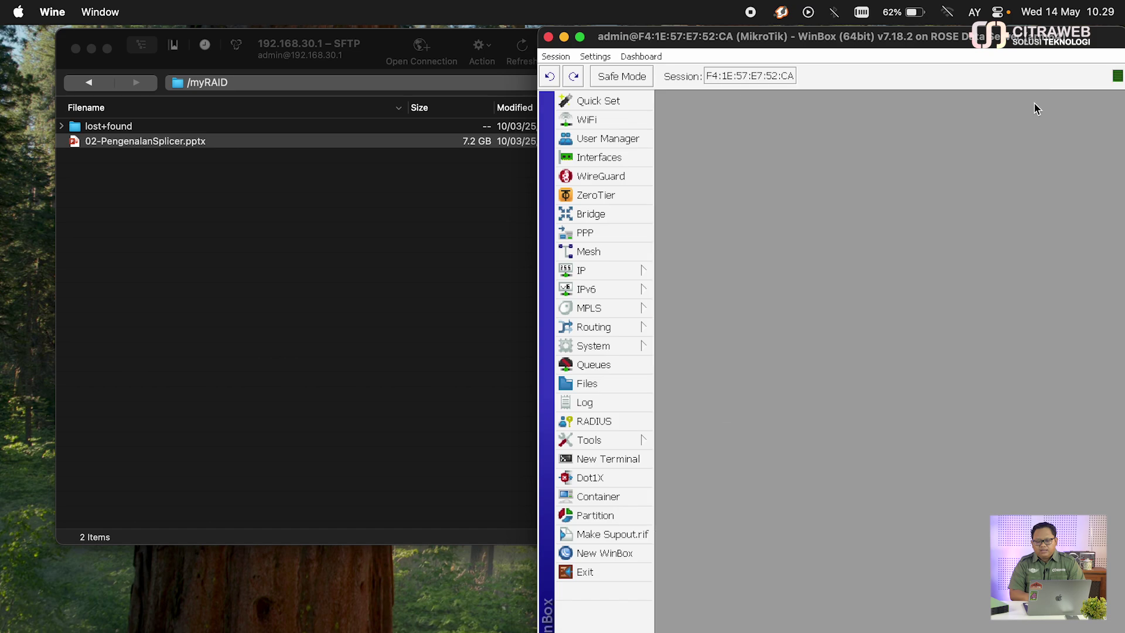
Maximize WinBox, examine the RAID details and space usage of the myRAID disk, and close the disk windows.
click(618, 347)
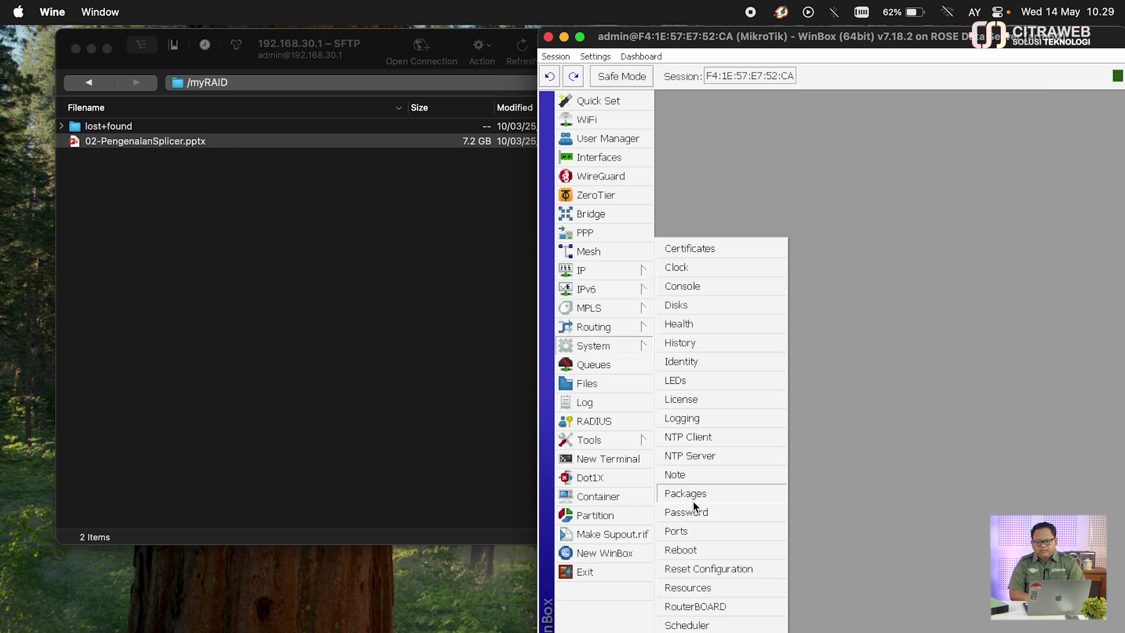
click(710, 311)
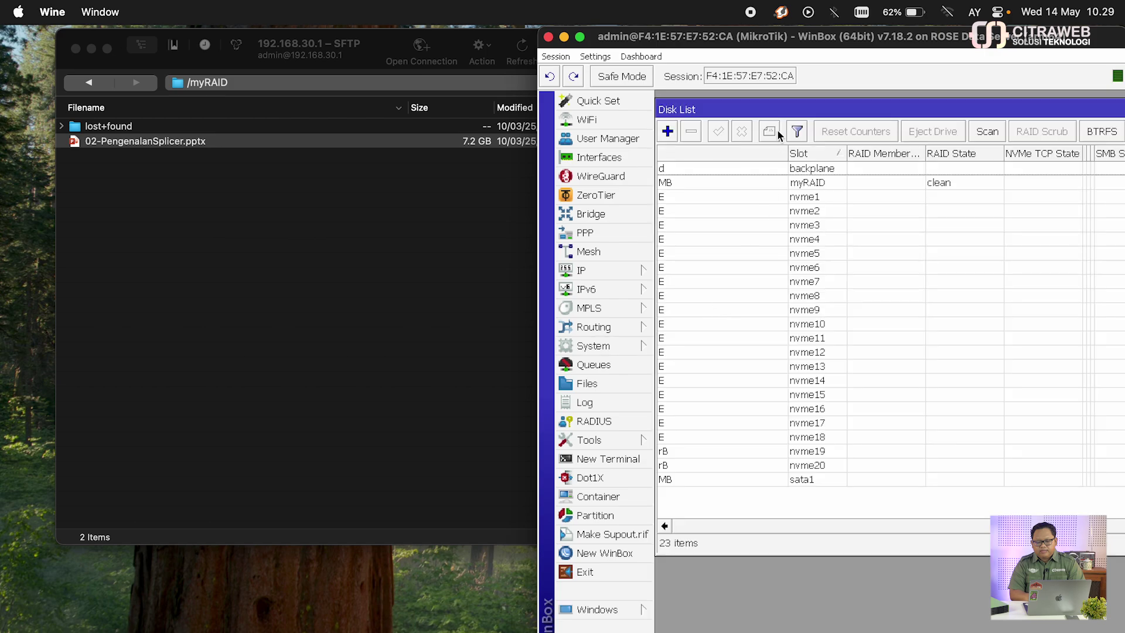
drag(772, 106, 791, 99)
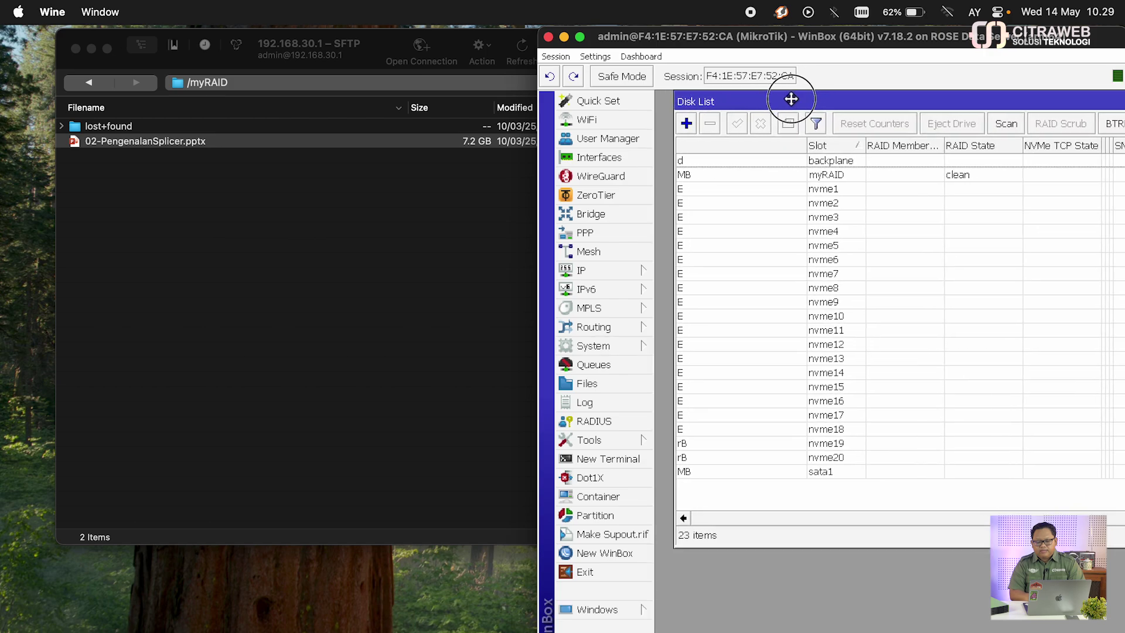
double_click(736, 44)
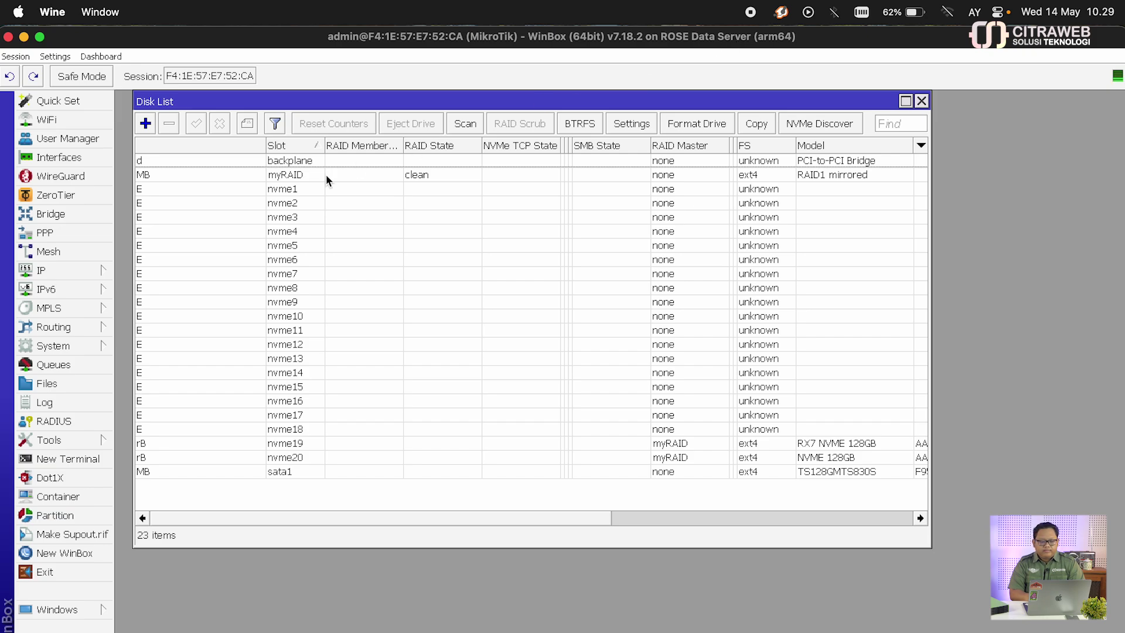
double_click(309, 176)
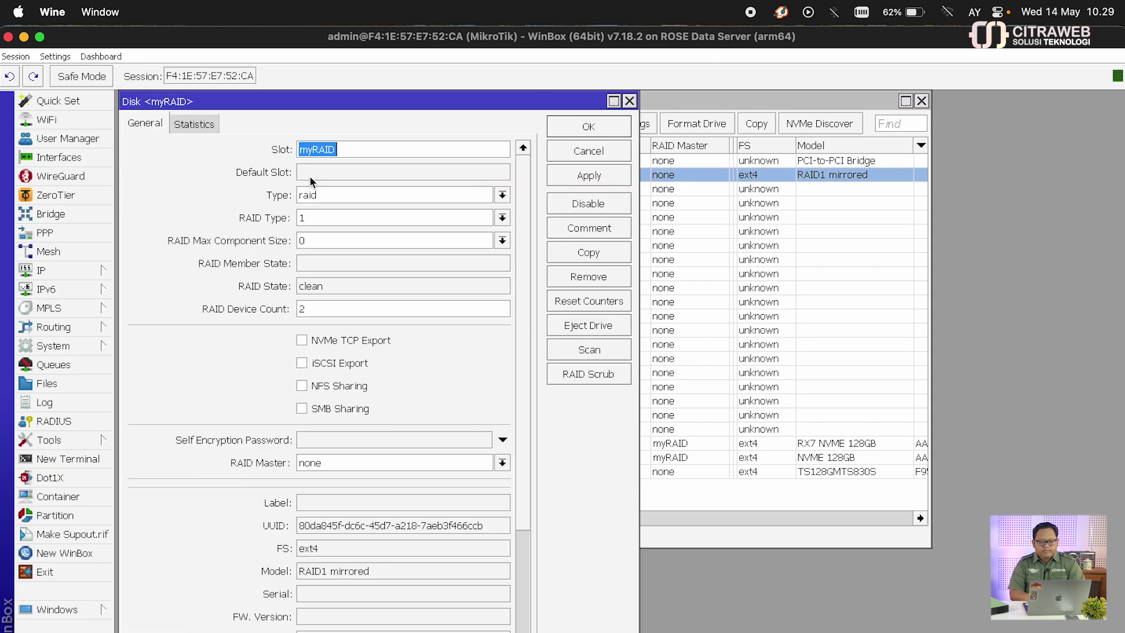
scroll(348, 450, down, 5)
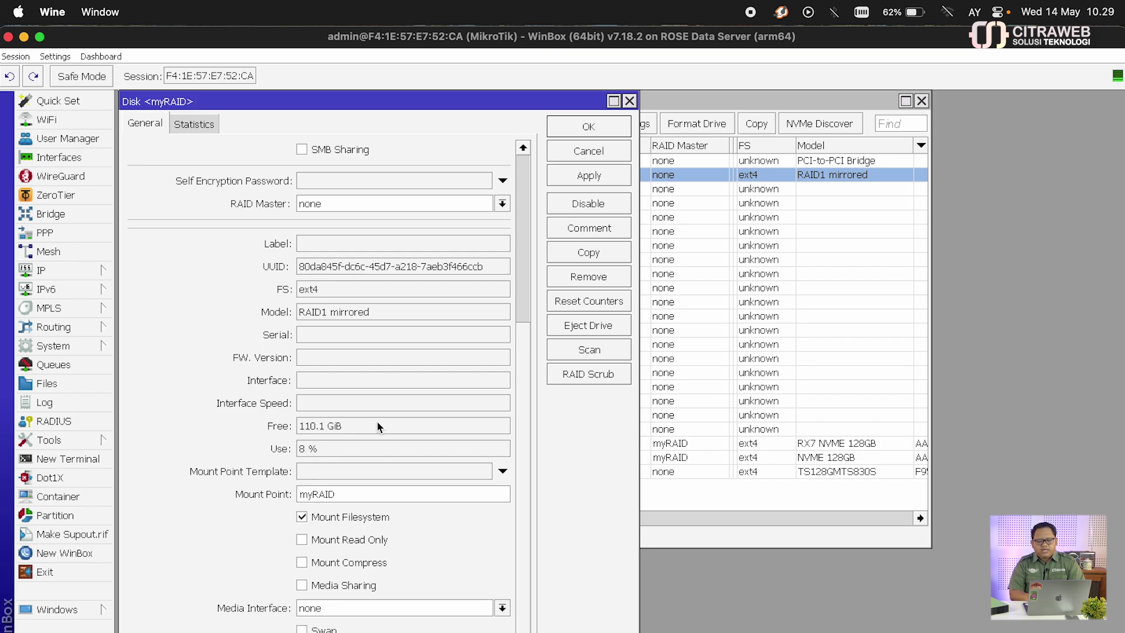
click(629, 101)
click(921, 102)
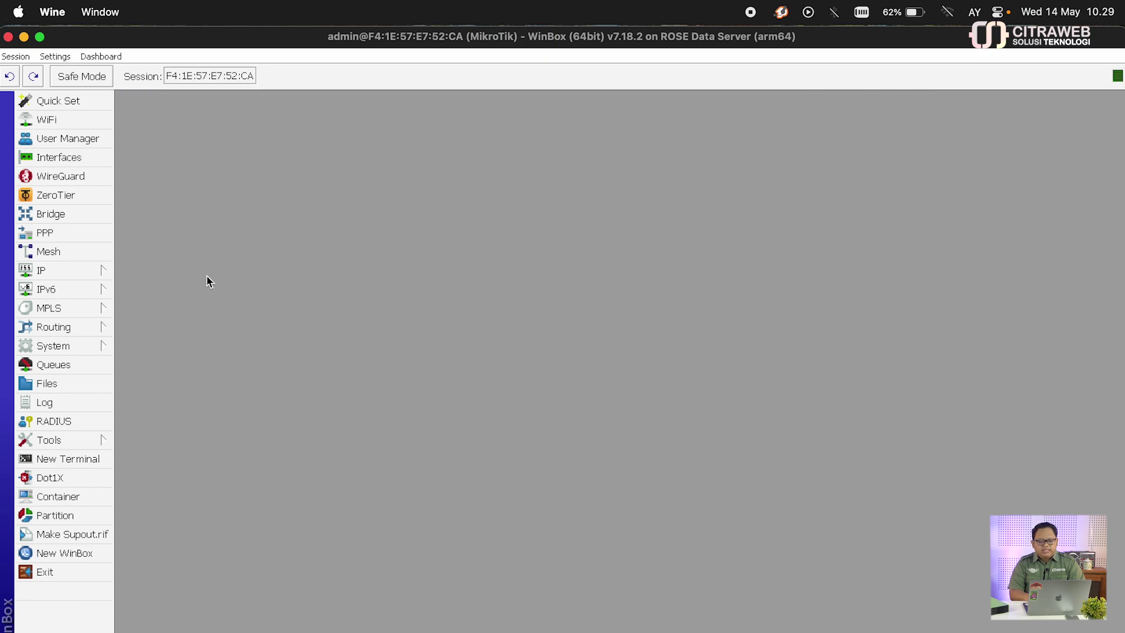
Examine the uploaded file under myRAID and the storage usage in the file list, and close the list.
click(63, 382)
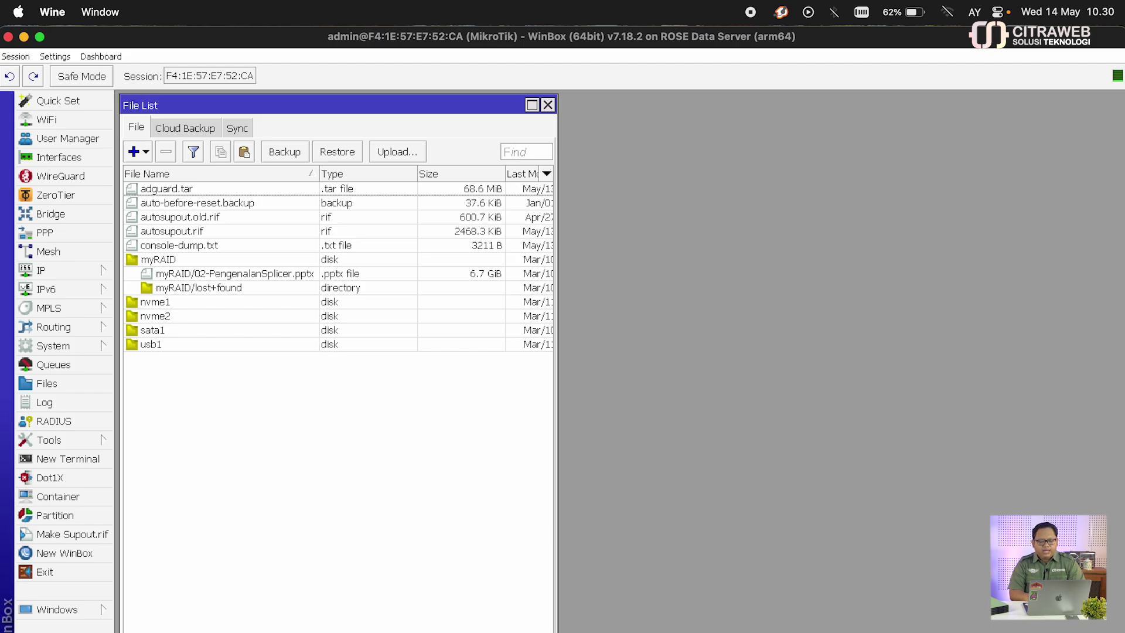
drag(311, 631, 335, 470)
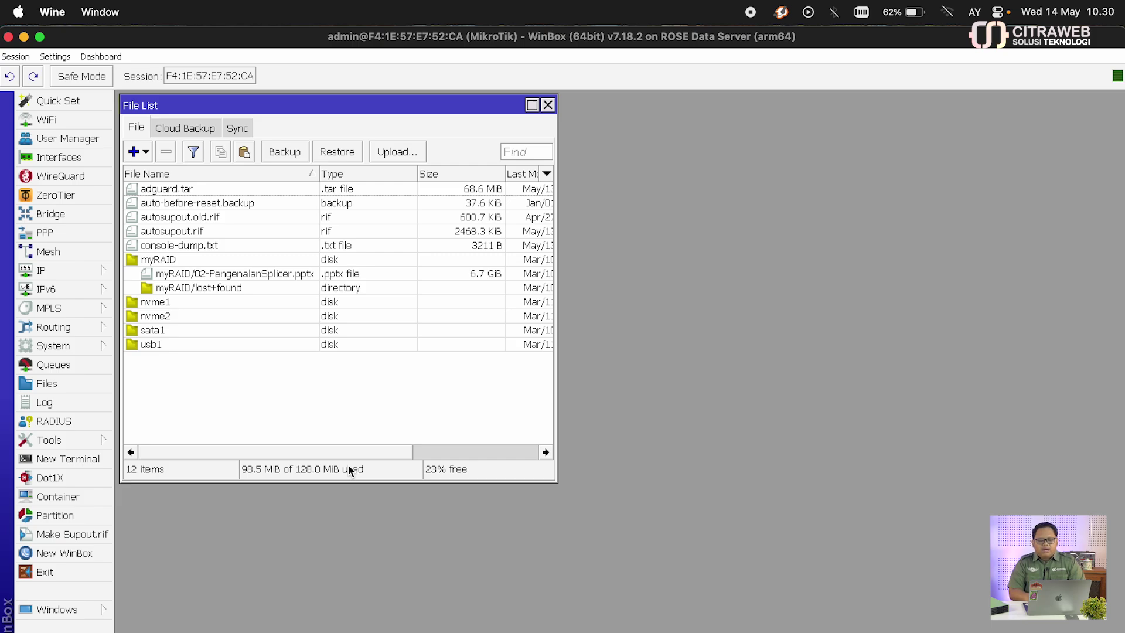
click(547, 105)
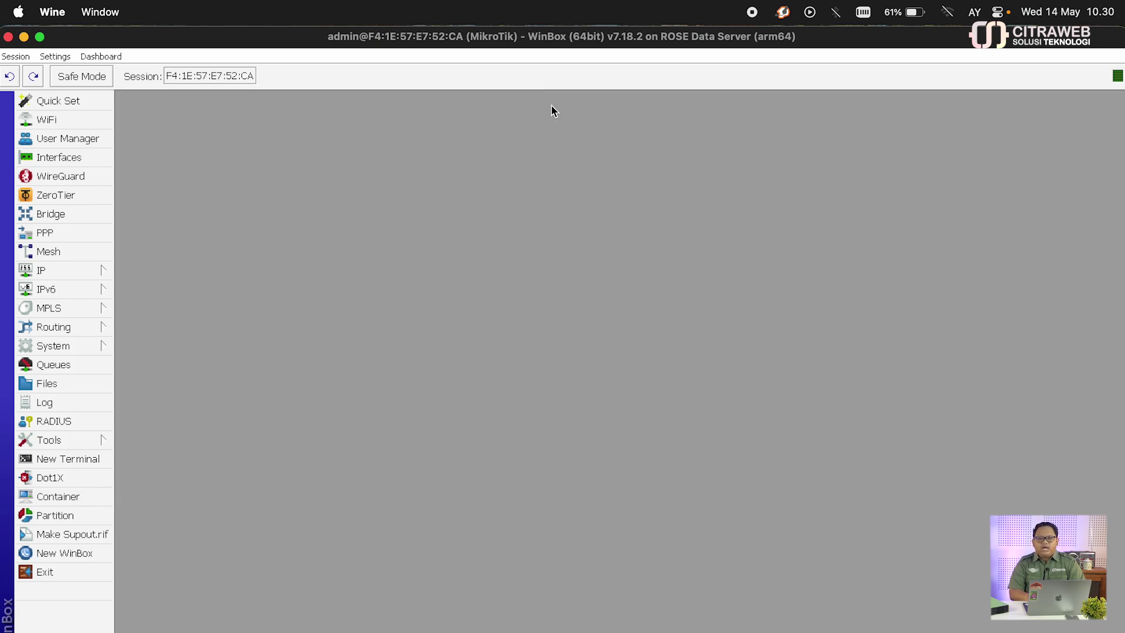
Eject the nvme19 member drive of myRAID from the disk list and widen the RAID State column to read the array's full state.
click(85, 345)
click(188, 307)
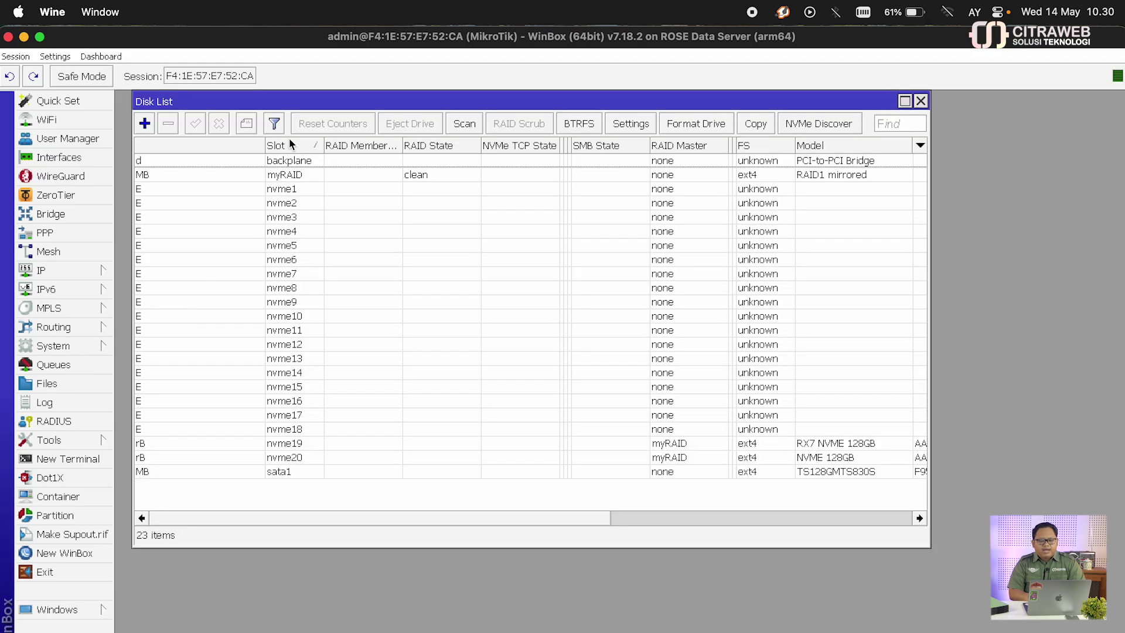
click(270, 178)
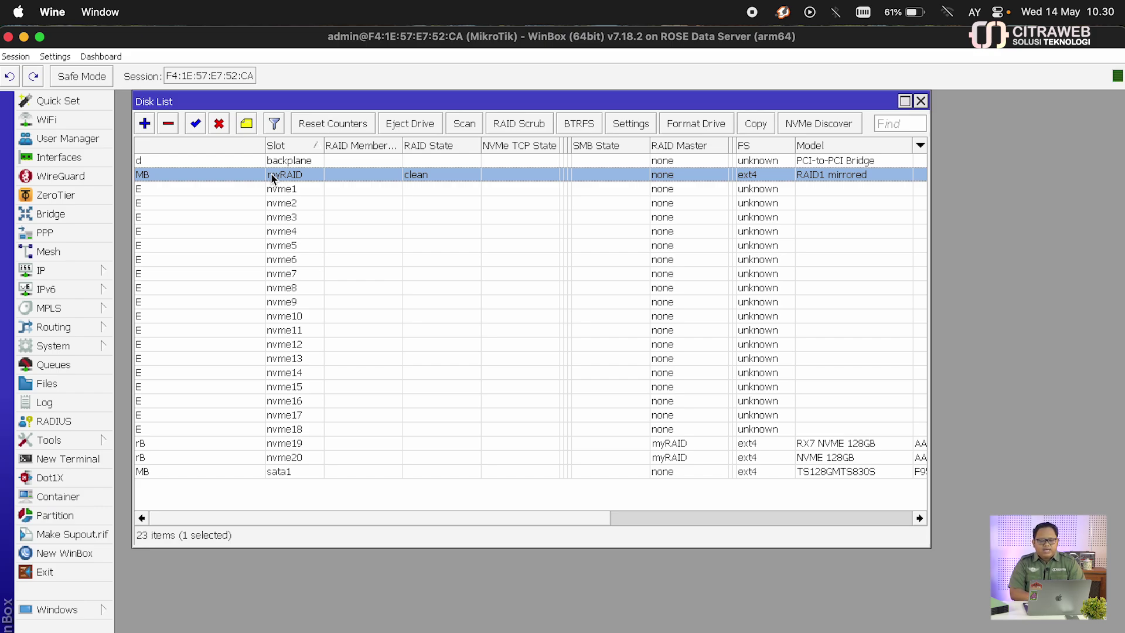
click(309, 443)
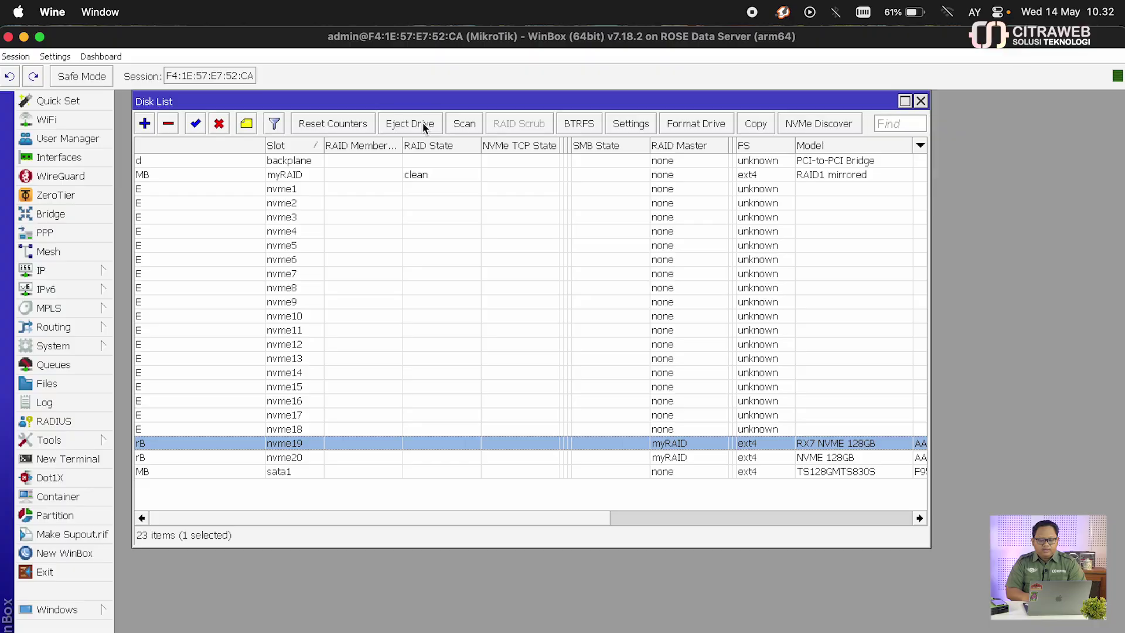
click(423, 122)
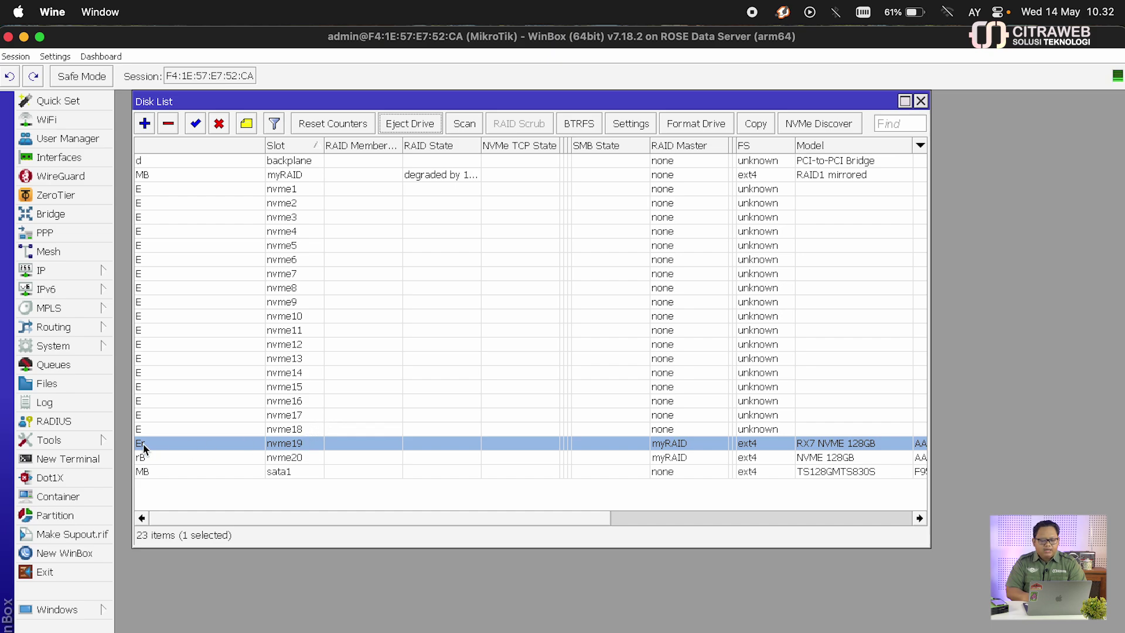
mouse_move(143, 448)
drag(481, 147, 526, 148)
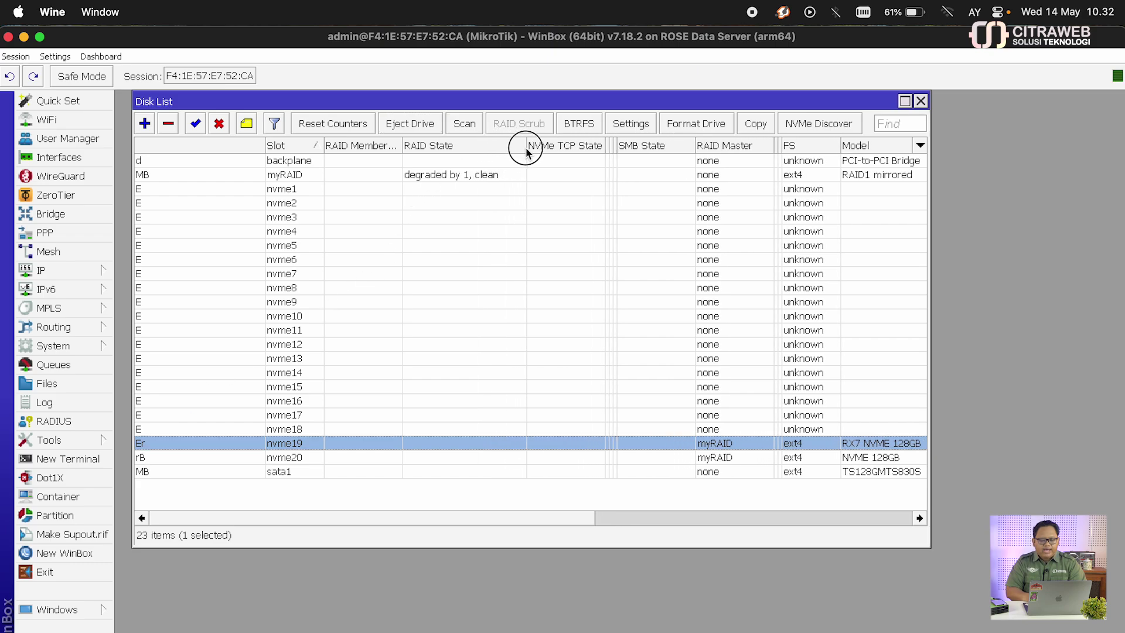